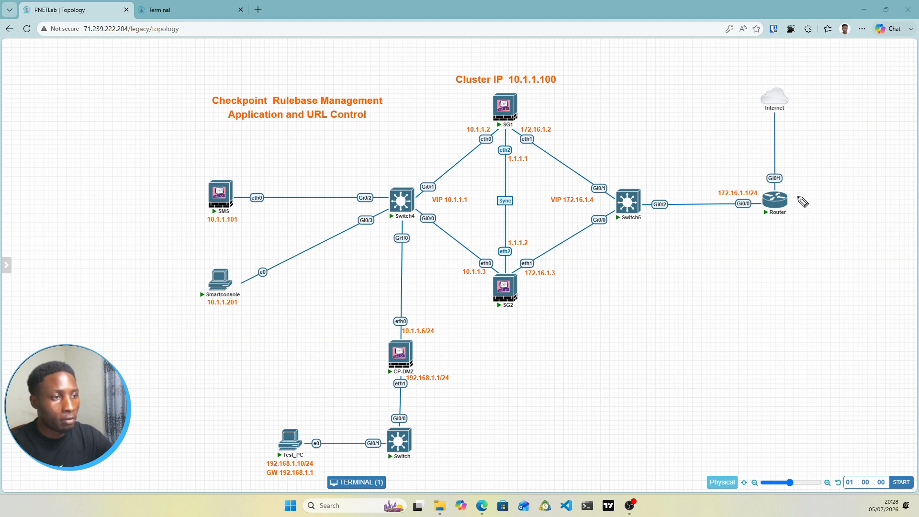
# Step: Mark the Router in yellow and blue, mark SG1, SG2, CP-DMZ, the Sync link and SMS in blue, and clear the annotations
pyautogui.moveTo(795, 194); pyautogui.dragTo(819, 187)
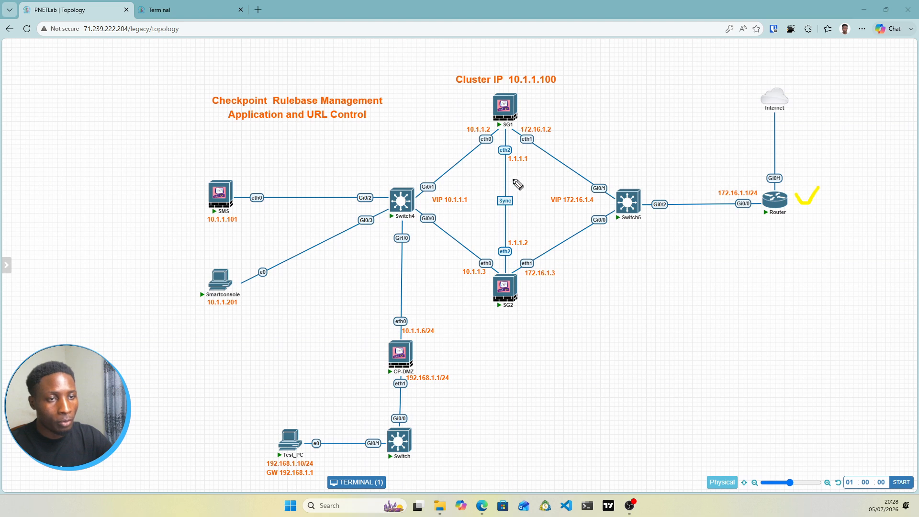
pyautogui.moveTo(518, 107)
pyautogui.mouseDown()
pyautogui.moveTo(530, 113)
pyautogui.moveTo(546, 99)
pyautogui.mouseUp()
pyautogui.moveTo(527, 288); pyautogui.dragTo(567, 277)
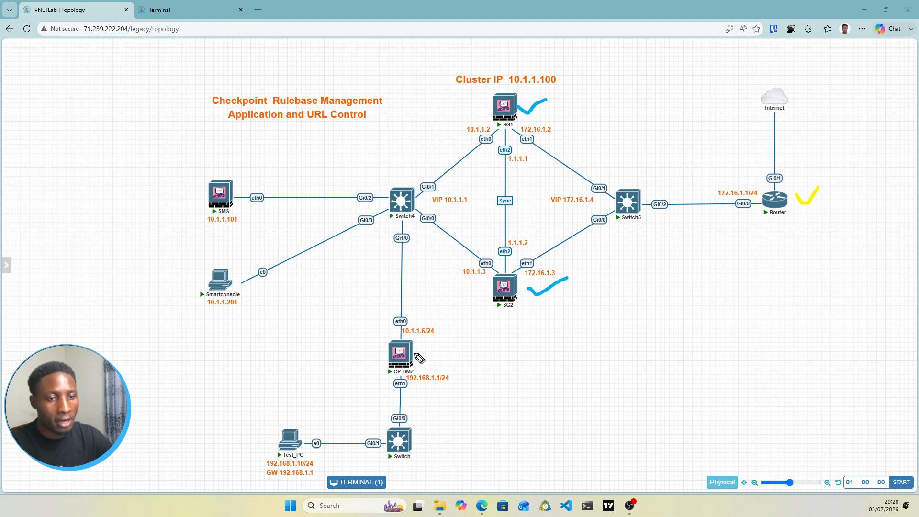
pyautogui.moveTo(413, 352); pyautogui.dragTo(442, 335)
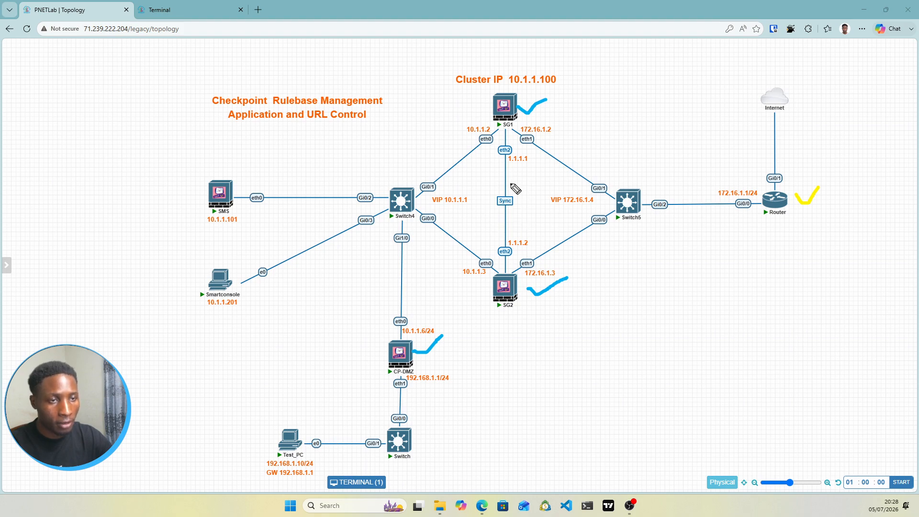
pyautogui.moveTo(511, 181); pyautogui.dragTo(530, 171)
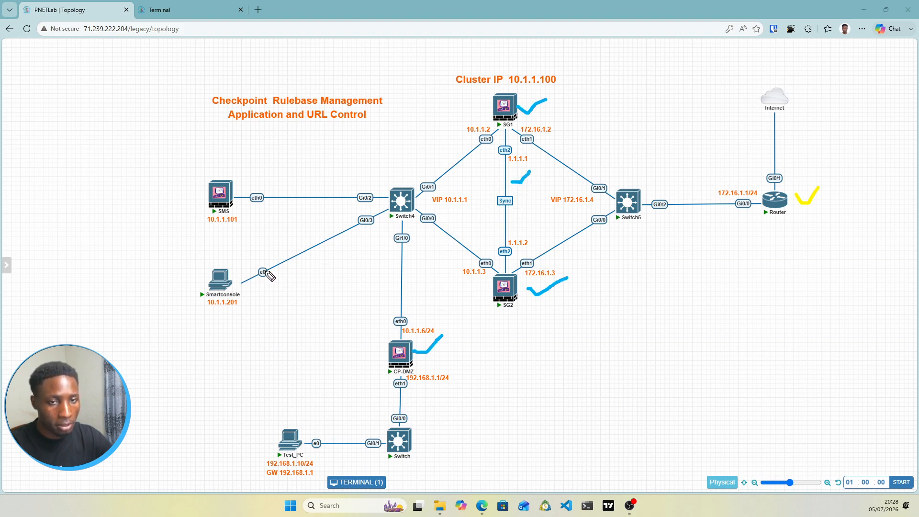
pyautogui.moveTo(234, 184)
pyautogui.mouseDown()
pyautogui.moveTo(243, 191)
pyautogui.moveTo(269, 178)
pyautogui.mouseUp()
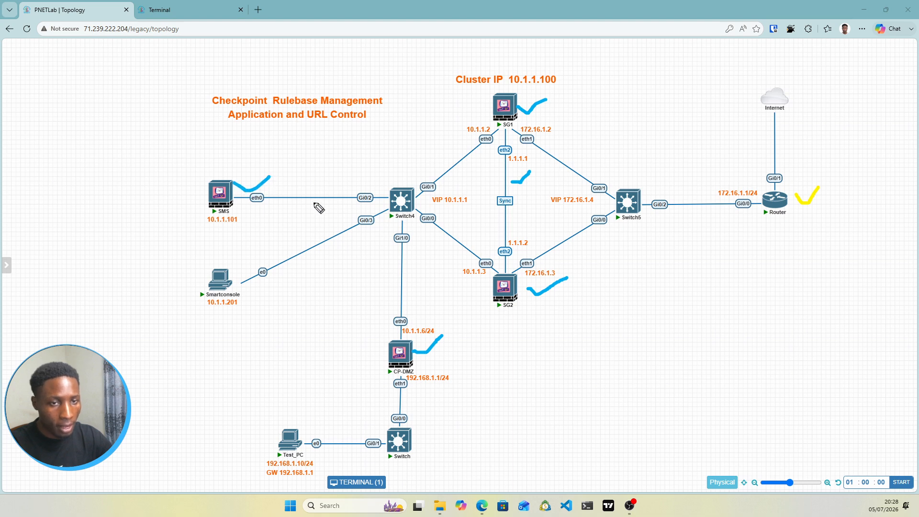
pyautogui.moveTo(243, 205); pyautogui.dragTo(271, 206)
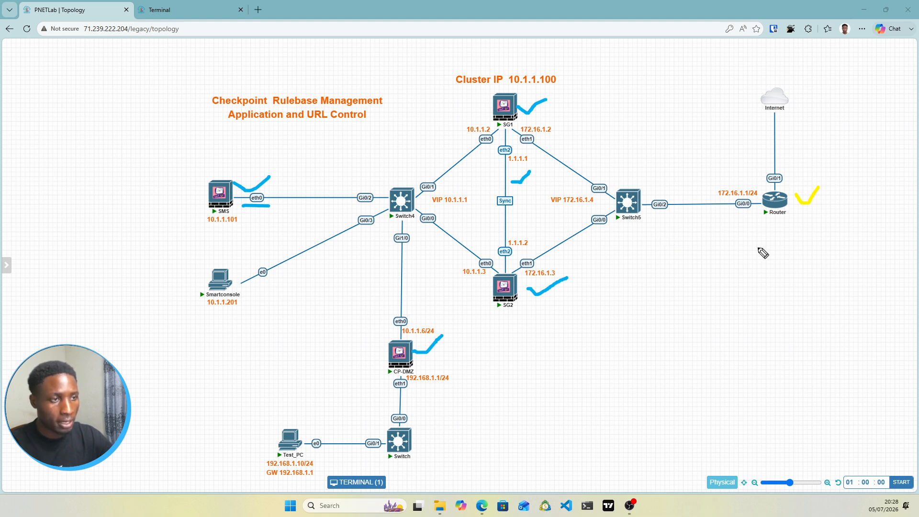
pyautogui.moveTo(786, 185); pyautogui.dragTo(808, 171)
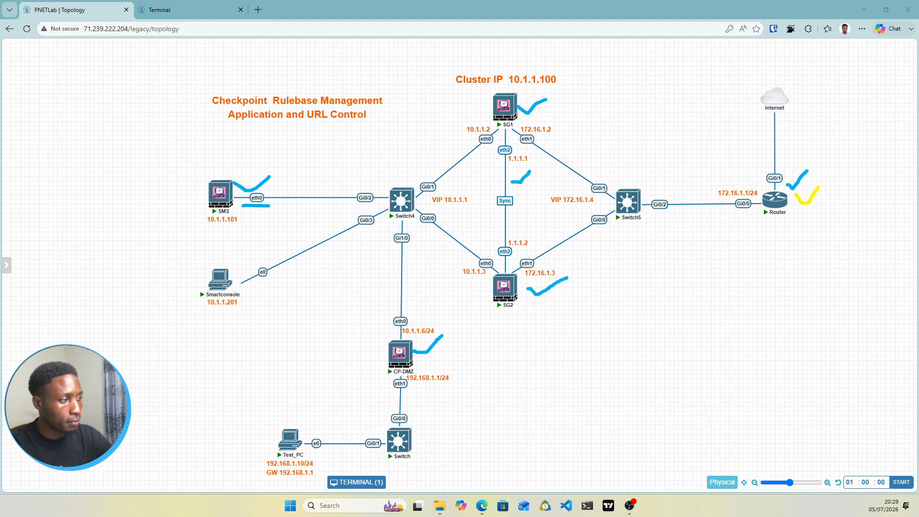
pyautogui.hotkey('ctrl', 'shift', '7')
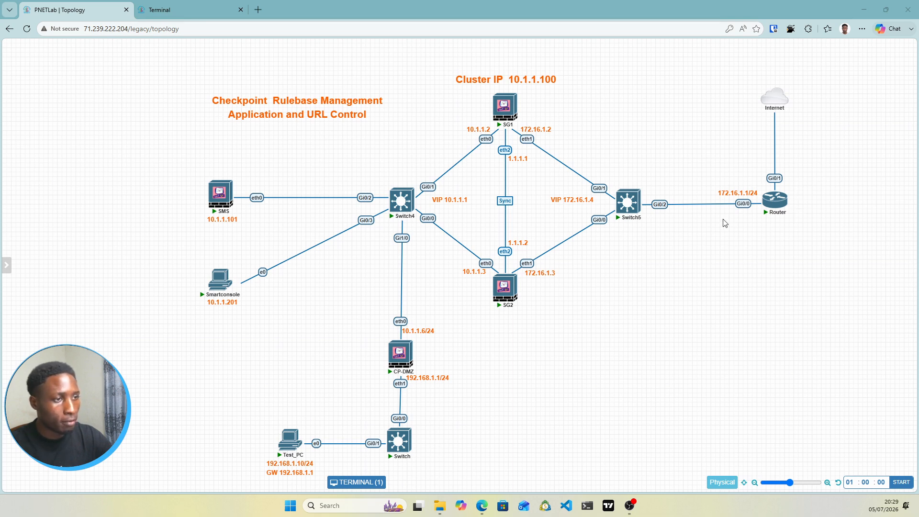
pyautogui.rightClick(775, 205)
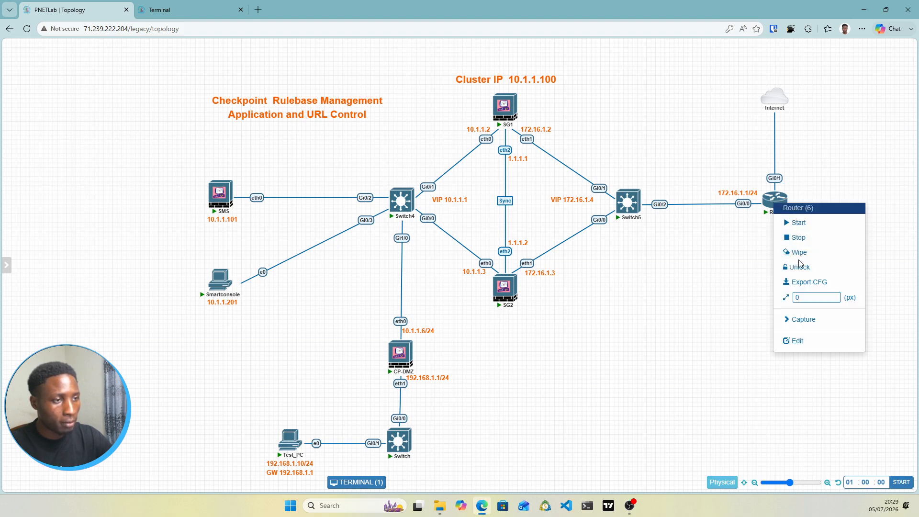
pyautogui.click(725, 280)
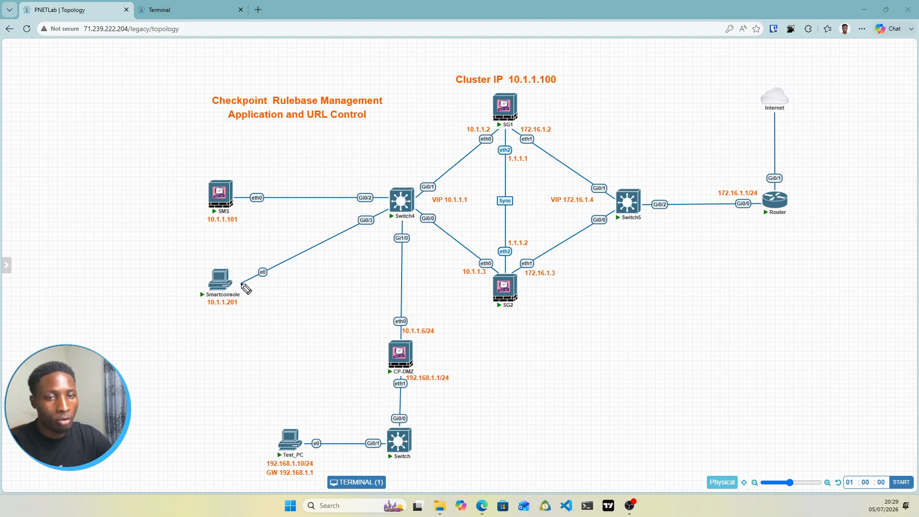
# Step: Draw the outbound traffic path in blue from Smartconsole through Switch4, SG1, SG2, Switch5 and the Router to the Internet
pyautogui.moveTo(199, 309)
pyautogui.mouseDown()
pyautogui.moveTo(245, 309)
pyautogui.moveTo(426, 189)
pyautogui.moveTo(431, 197)
pyautogui.moveTo(411, 207)
pyautogui.mouseUp()
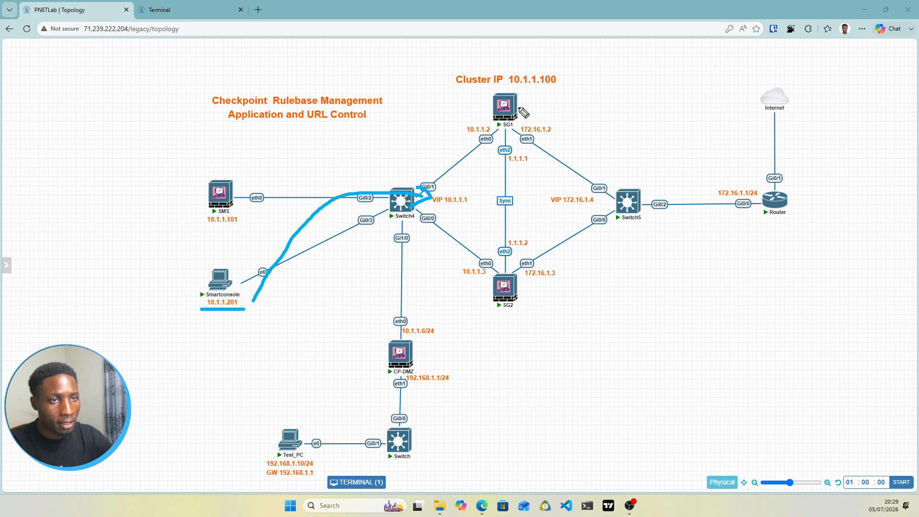
pyautogui.moveTo(517, 107)
pyautogui.mouseDown()
pyautogui.moveTo(547, 107)
pyautogui.moveTo(543, 115)
pyautogui.mouseUp()
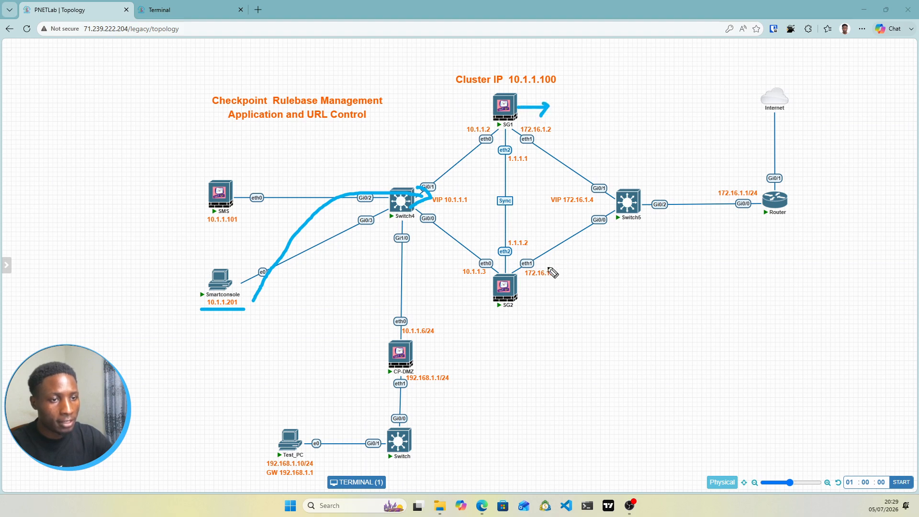
pyautogui.moveTo(520, 286); pyautogui.dragTo(530, 288)
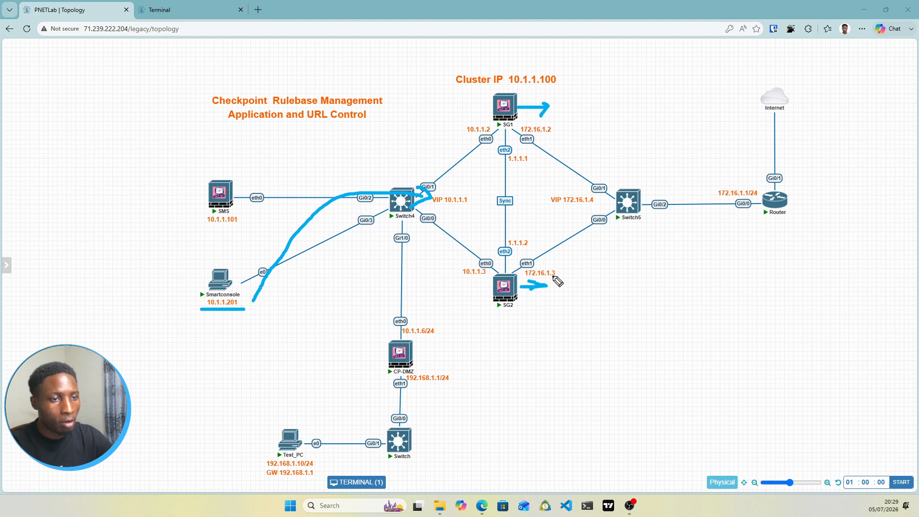
pyautogui.moveTo(526, 197)
pyautogui.mouseDown()
pyautogui.moveTo(718, 195)
pyautogui.moveTo(709, 190)
pyautogui.moveTo(702, 202)
pyautogui.mouseUp()
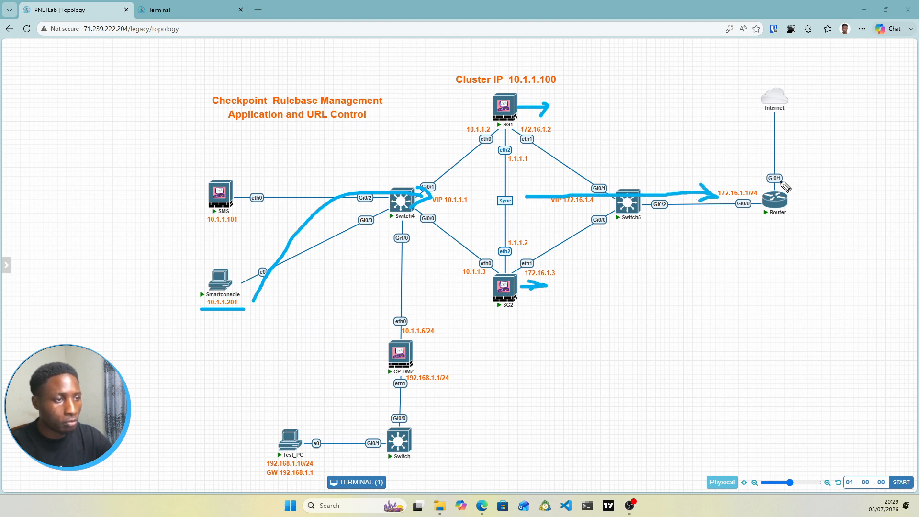
pyautogui.moveTo(790, 195)
pyautogui.mouseDown()
pyautogui.moveTo(791, 109)
pyautogui.moveTo(786, 122)
pyautogui.moveTo(798, 121)
pyautogui.mouseUp()
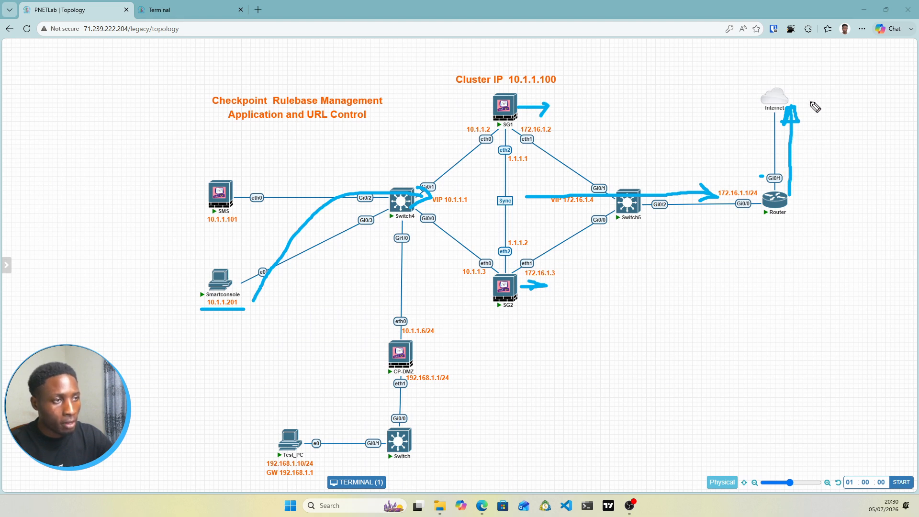
# Step: Draw the return path in yellow from the Internet through the Router to the cluster, marking VIP 10.1.1.1, Switch, SG1 and SG2
pyautogui.moveTo(812, 110)
pyautogui.mouseDown()
pyautogui.moveTo(816, 208)
pyautogui.moveTo(795, 201)
pyautogui.moveTo(804, 205)
pyautogui.moveTo(798, 192)
pyautogui.mouseUp()
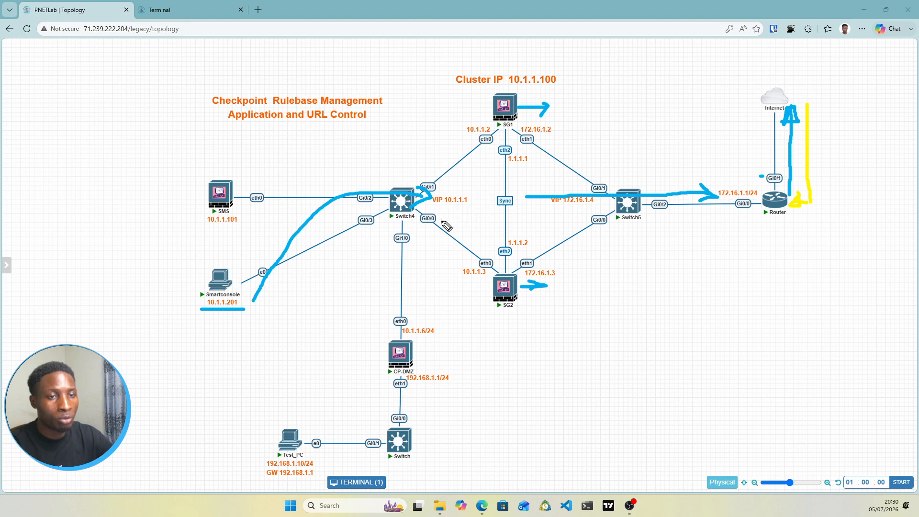
pyautogui.moveTo(436, 207); pyautogui.dragTo(455, 208)
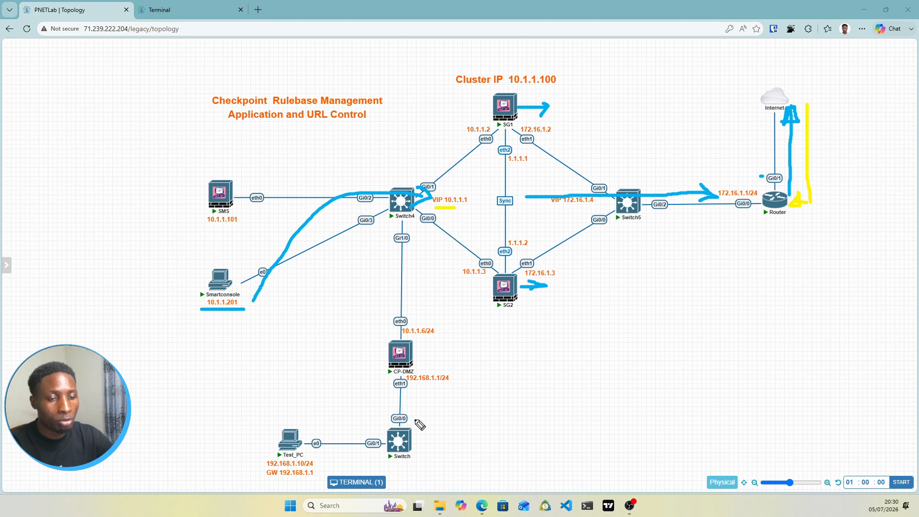
pyautogui.moveTo(419, 414)
pyautogui.mouseDown()
pyautogui.moveTo(426, 436)
pyautogui.moveTo(402, 460)
pyautogui.mouseUp()
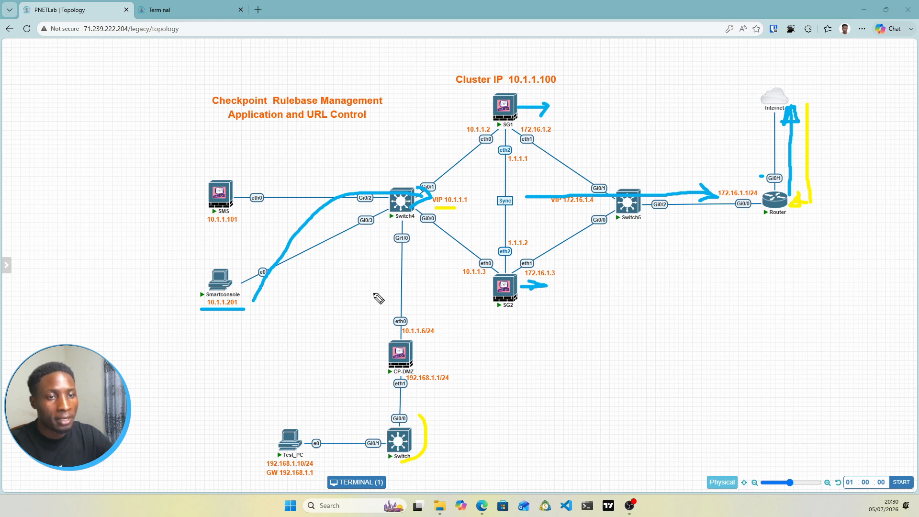
pyautogui.moveTo(338, 273); pyautogui.dragTo(374, 273)
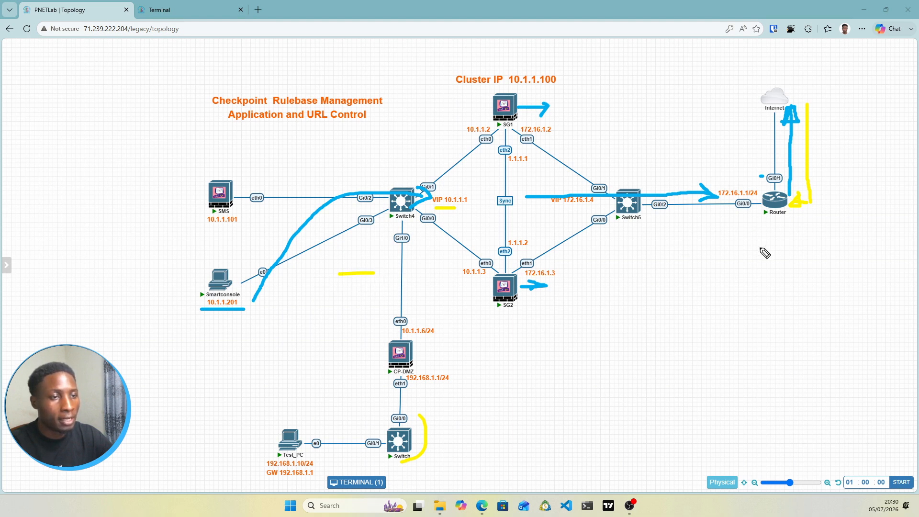
pyautogui.moveTo(745, 223)
pyautogui.mouseDown()
pyautogui.moveTo(579, 221)
pyautogui.moveTo(550, 211)
pyautogui.moveTo(565, 222)
pyautogui.mouseUp()
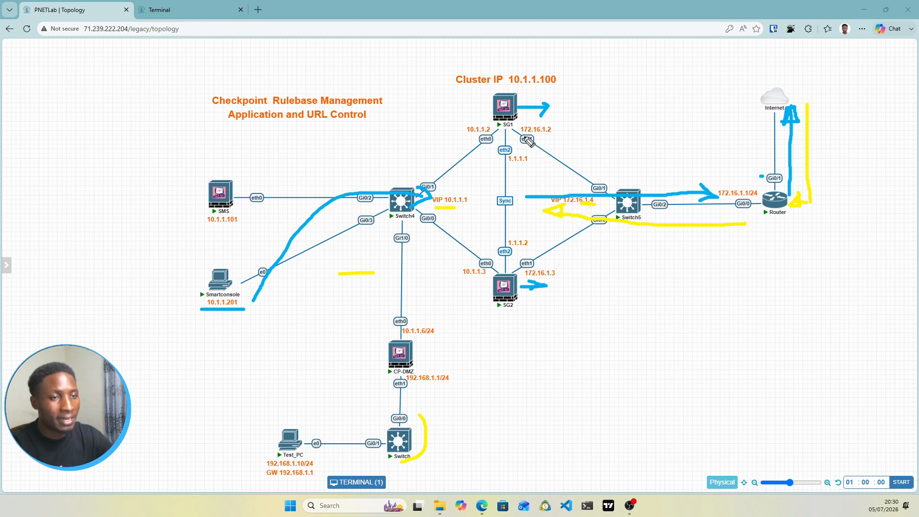
pyautogui.moveTo(514, 115); pyautogui.dragTo(526, 114)
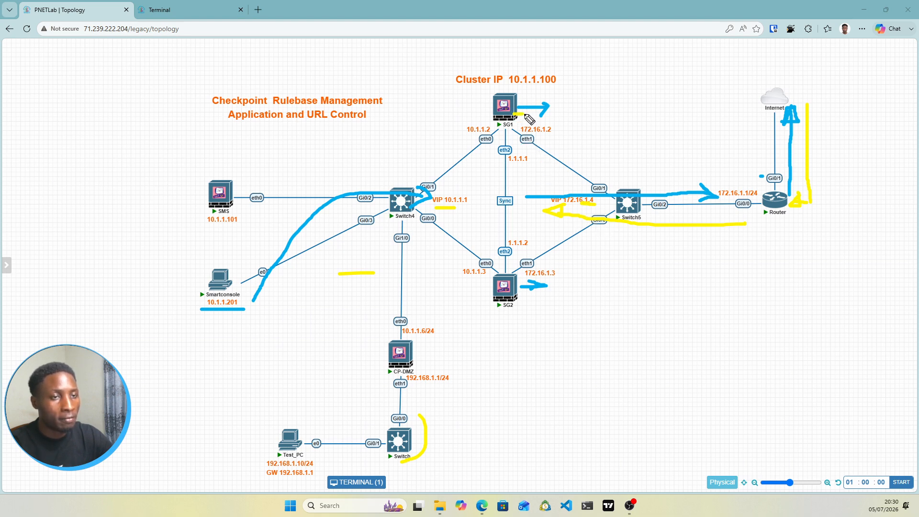
pyautogui.moveTo(513, 284); pyautogui.dragTo(531, 282)
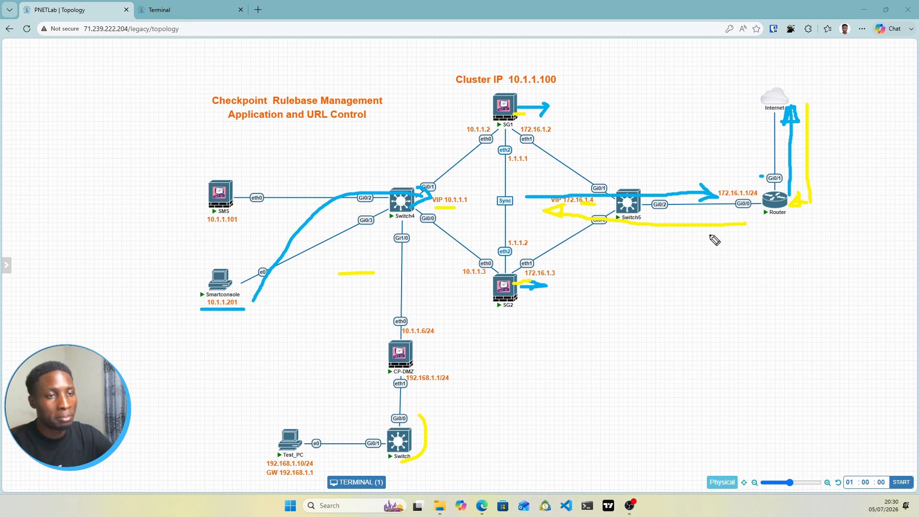
pyautogui.moveTo(553, 123); pyautogui.dragTo(563, 116)
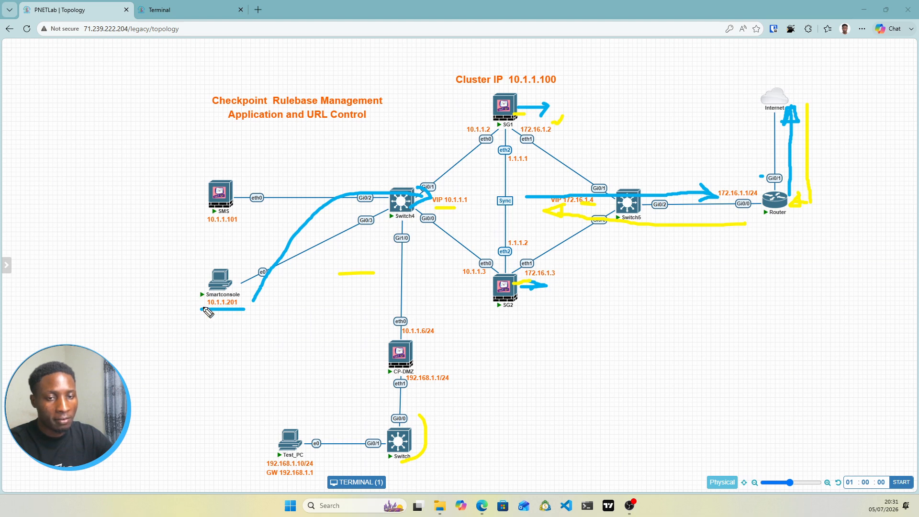
# Step: Mark Smartconsole, the Sync link, Test_PC's segment, SG2 and CP-DMZ in yellow, draw the cluster-to-CP-DMZ path, and clear all annotations
pyautogui.moveTo(194, 308); pyautogui.dragTo(221, 309)
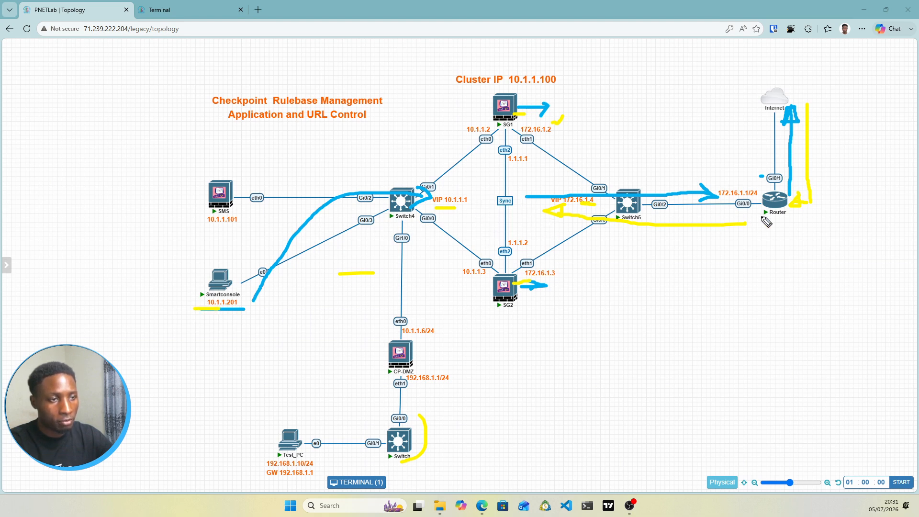
pyautogui.moveTo(517, 182); pyautogui.dragTo(508, 181)
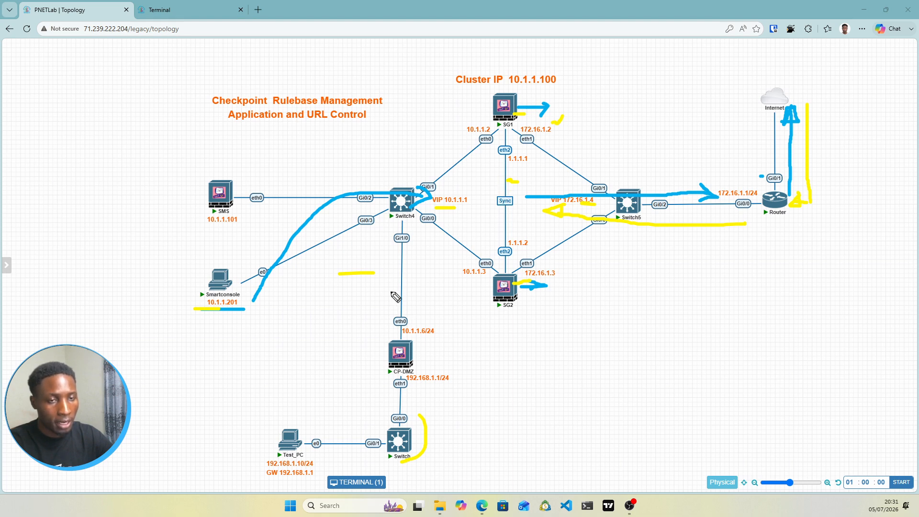
pyautogui.moveTo(191, 310); pyautogui.dragTo(439, 286)
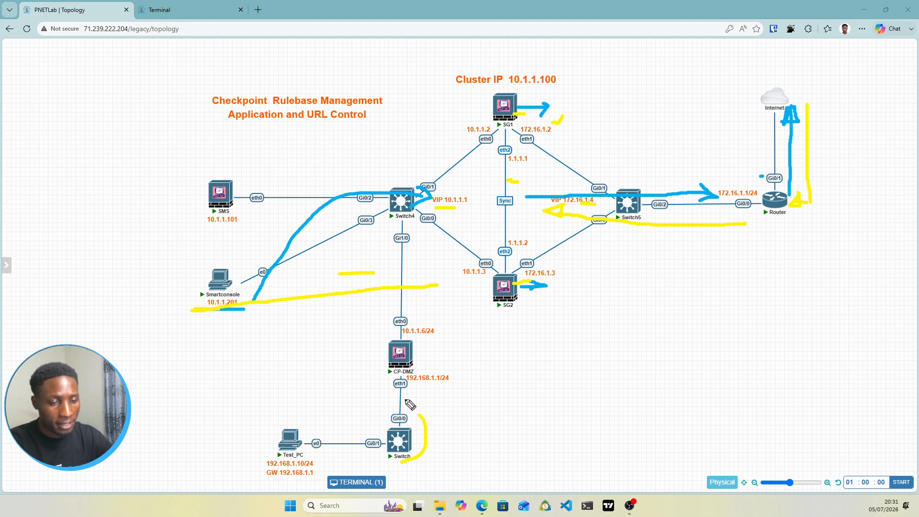
pyautogui.moveTo(405, 398); pyautogui.dragTo(309, 482)
pyautogui.moveTo(496, 309); pyautogui.dragTo(515, 304)
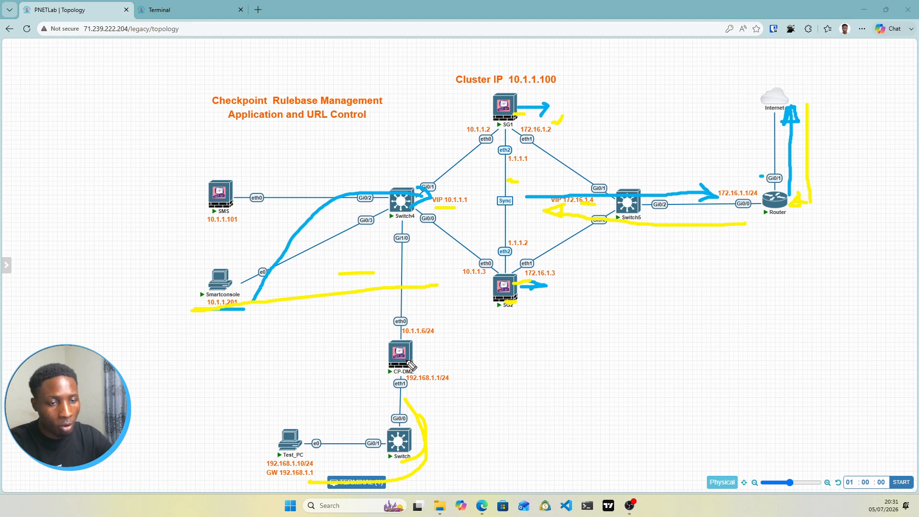
pyautogui.moveTo(410, 353); pyautogui.dragTo(426, 351)
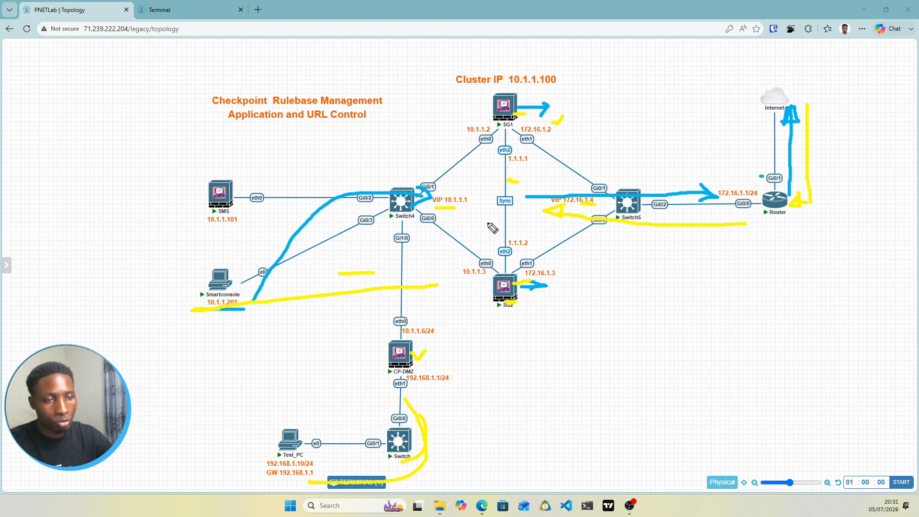
pyautogui.moveTo(488, 221)
pyautogui.mouseDown()
pyautogui.moveTo(393, 295)
pyautogui.moveTo(398, 334)
pyautogui.moveTo(407, 335)
pyautogui.moveTo(420, 314)
pyautogui.moveTo(389, 326)
pyautogui.mouseUp()
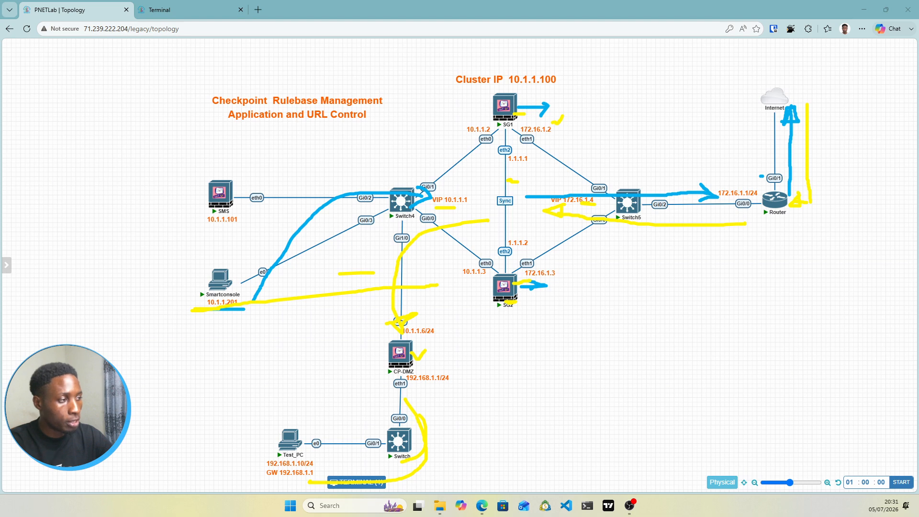
pyautogui.press('Escape')
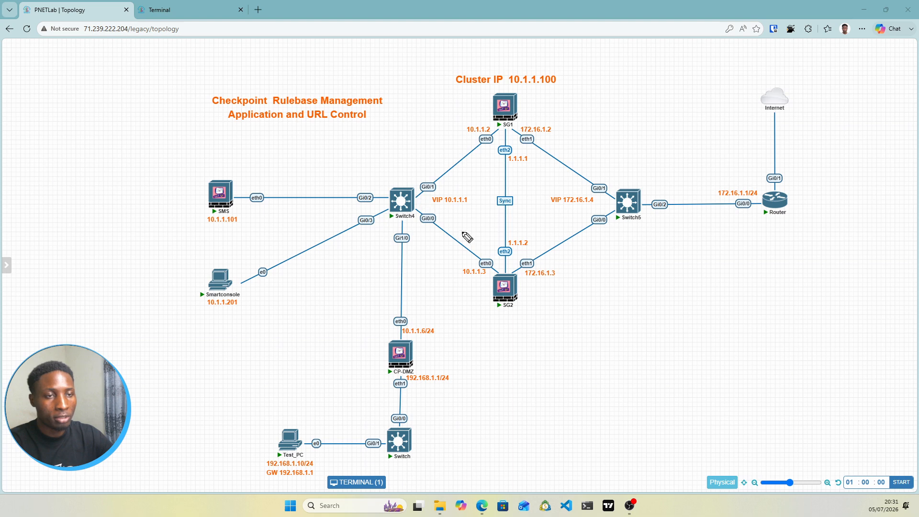
# Step: Underline the Application and URL Control heading in yellow and clear the mark
pyautogui.moveTo(219, 124); pyautogui.dragTo(349, 124)
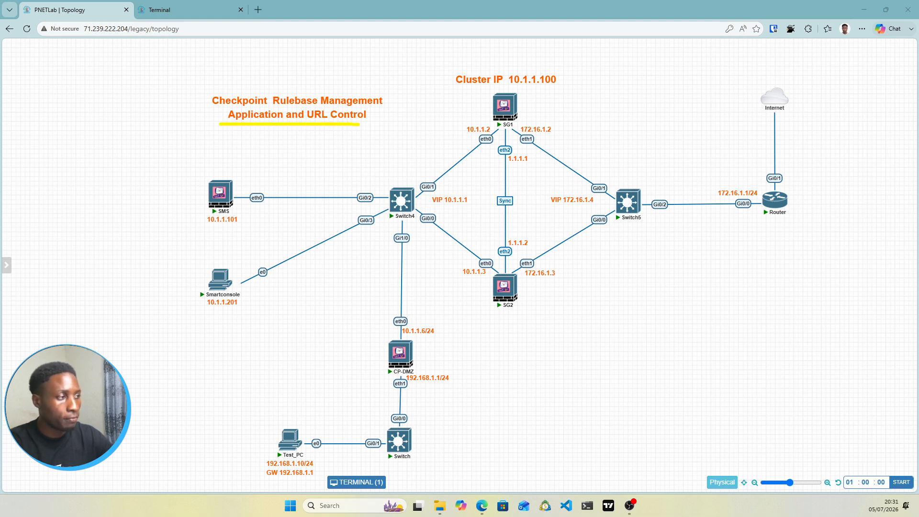
pyautogui.press('e')
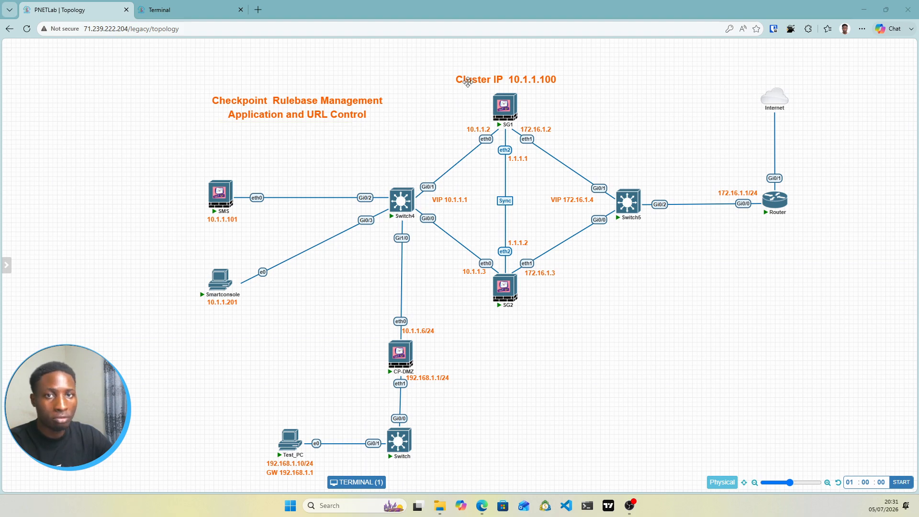
# Step: Open the Smartconsole node's console, select Gateways & Servers, and return to the lab topology
pyautogui.click(226, 282)
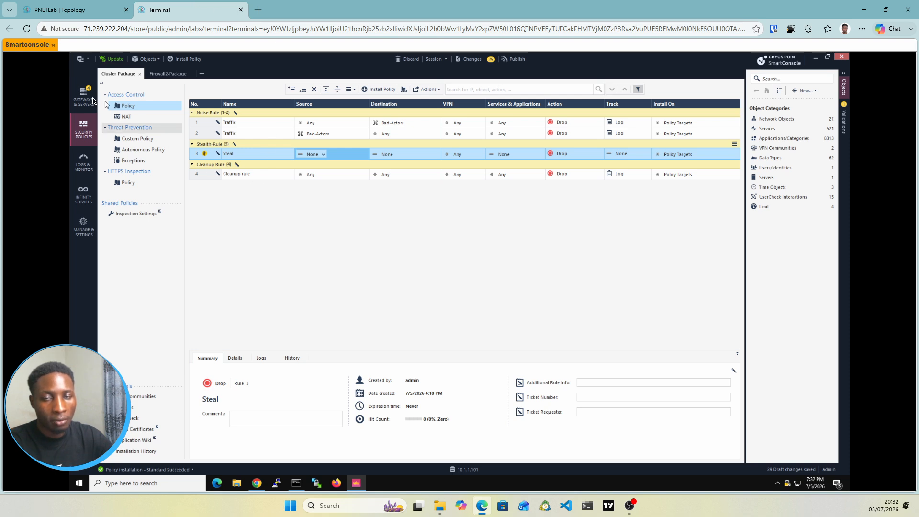
pyautogui.click(89, 102)
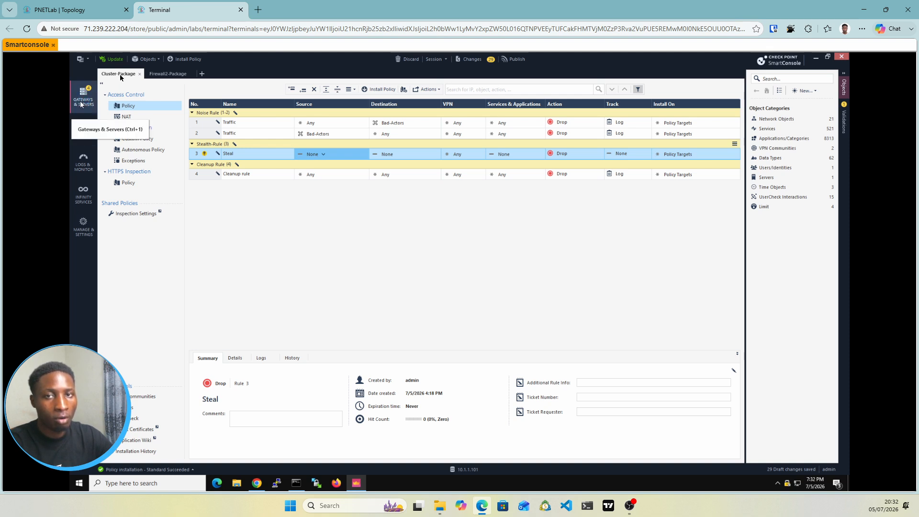
pyautogui.click(103, 9)
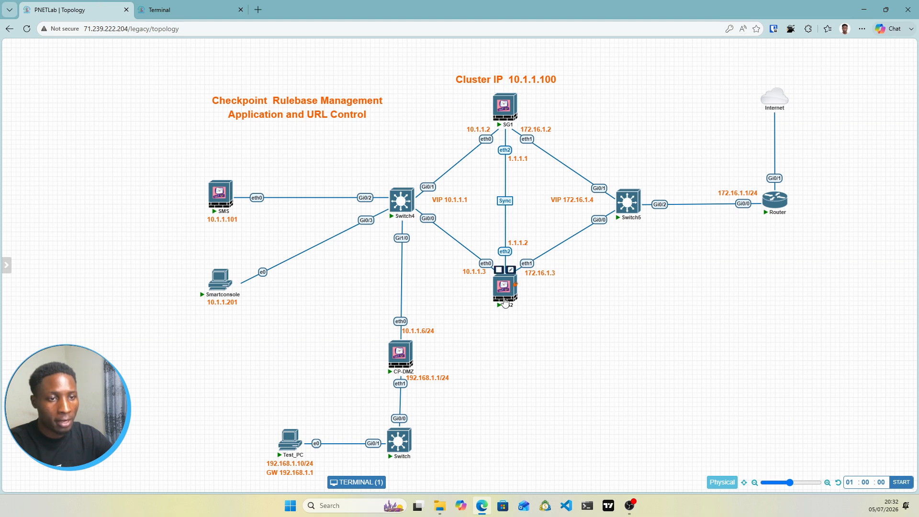
# Step: Open the Smartconsole node's console, switch to Security Policies, and return to the lab topology
pyautogui.moveTo(402, 366)
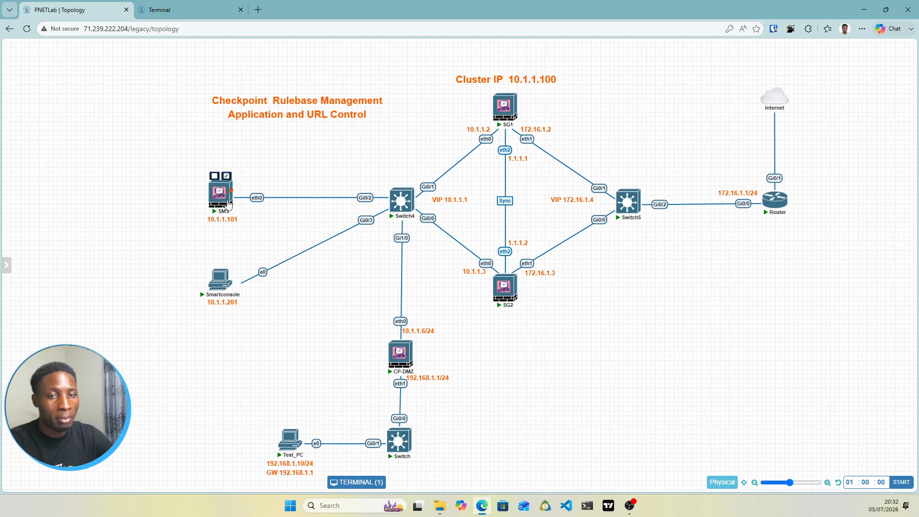
pyautogui.moveTo(215, 193)
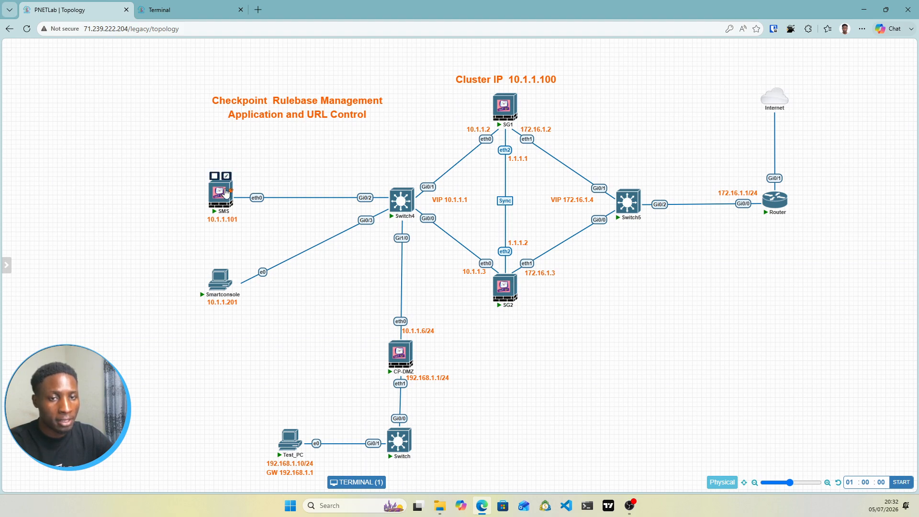
pyautogui.moveTo(216, 277)
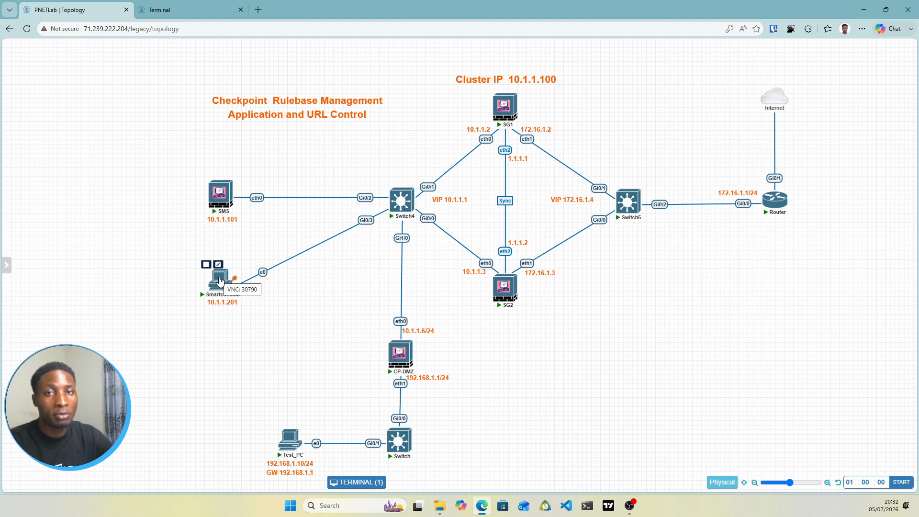
pyautogui.click(223, 286)
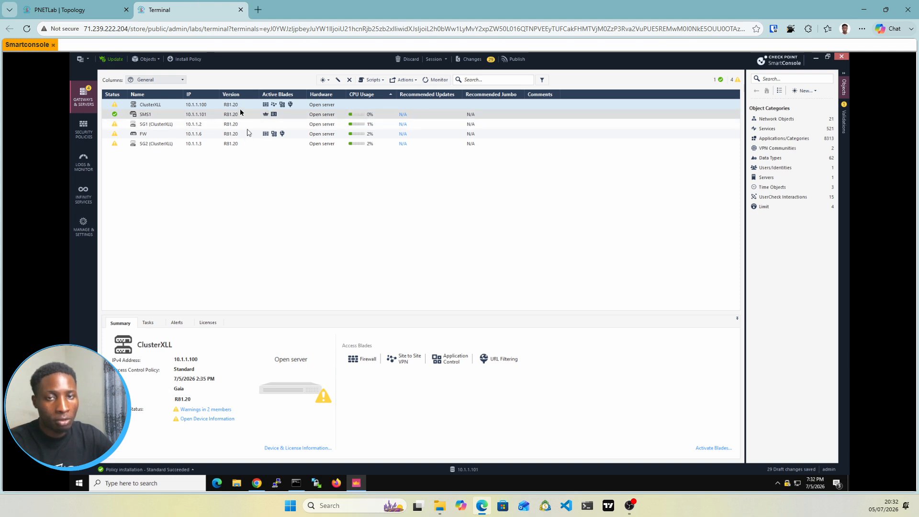
pyautogui.click(87, 134)
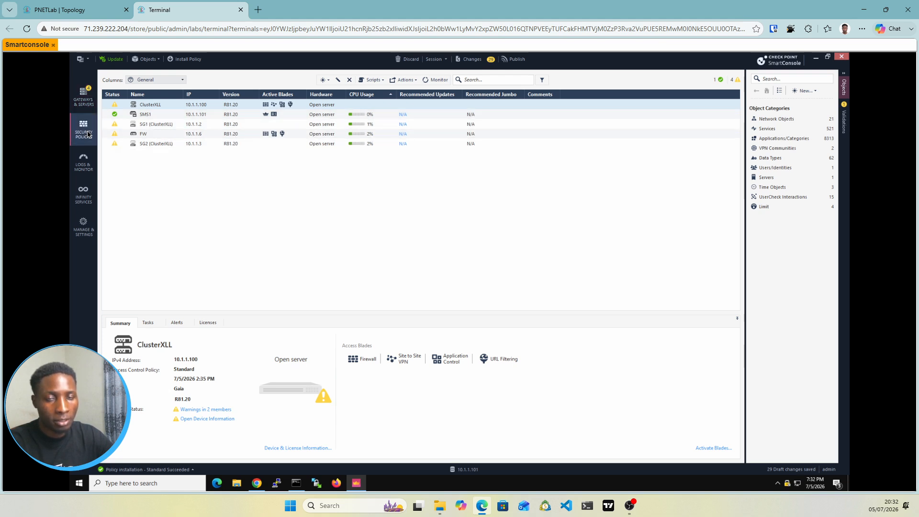
pyautogui.click(108, 11)
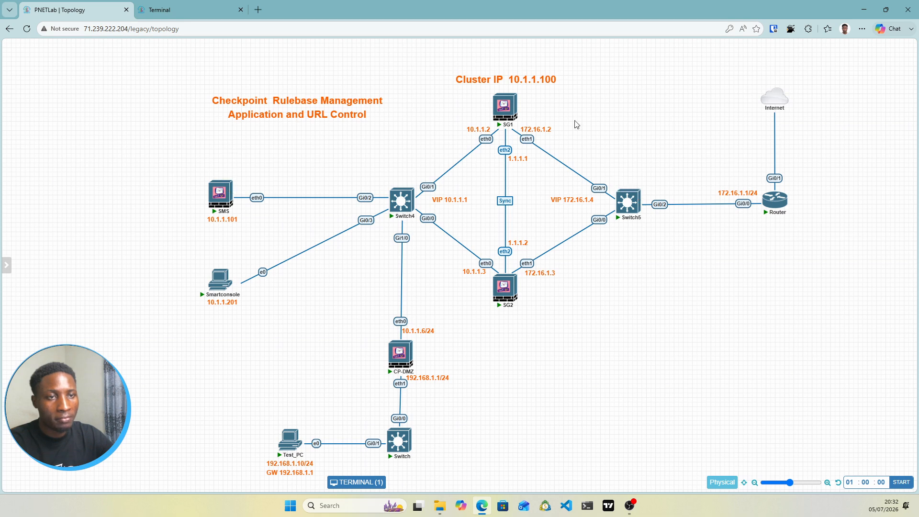
# Step: Open policy and layer management in SmartConsole and start a new policy named New-Package
pyautogui.moveTo(227, 210)
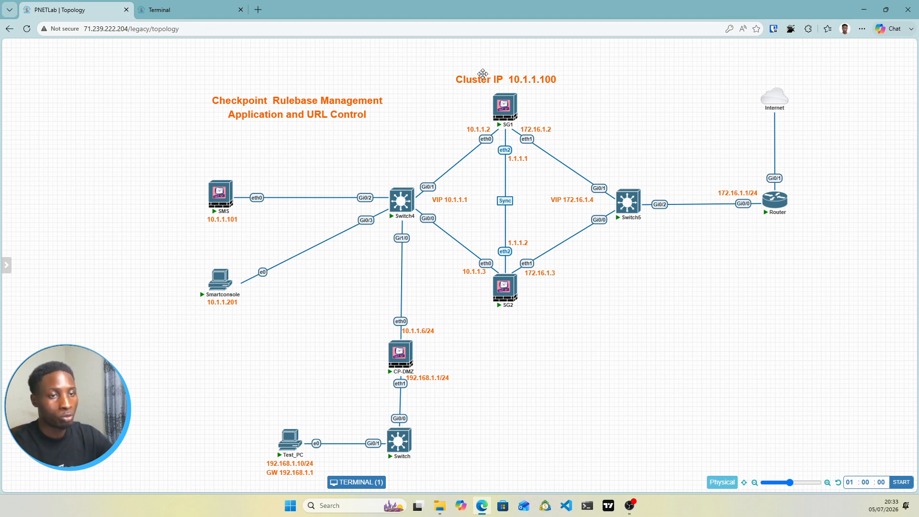
pyautogui.click(195, 5)
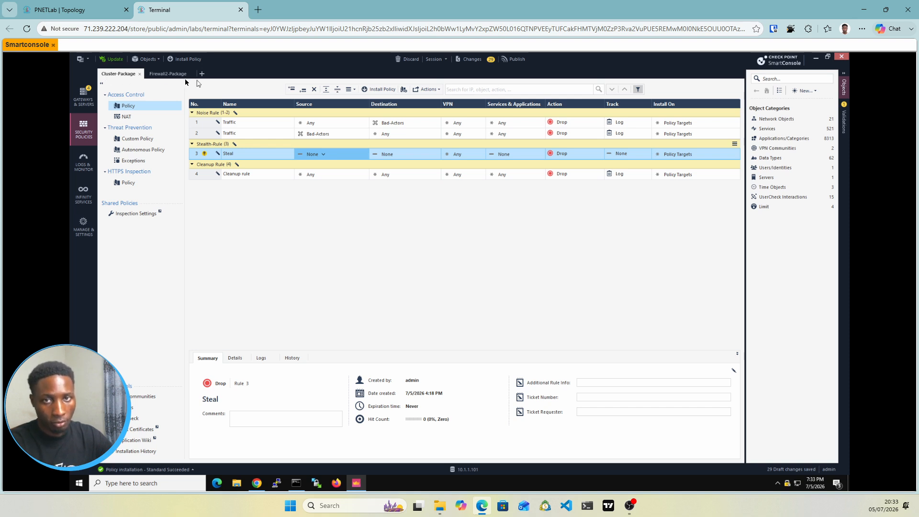
pyautogui.click(82, 59)
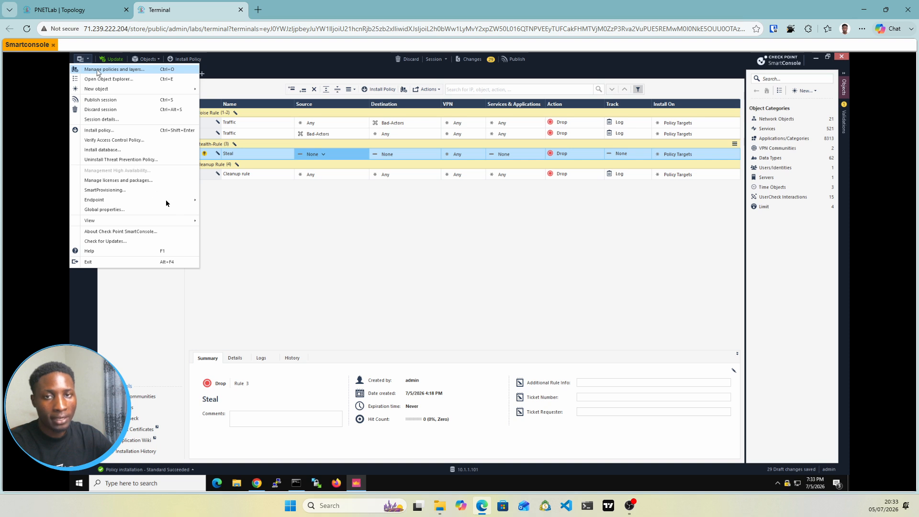
pyautogui.click(98, 71)
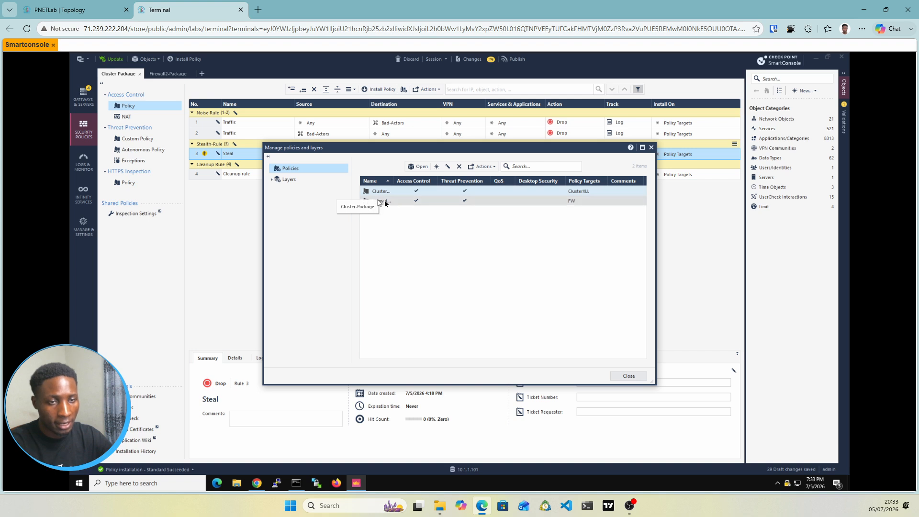
pyautogui.click(436, 167)
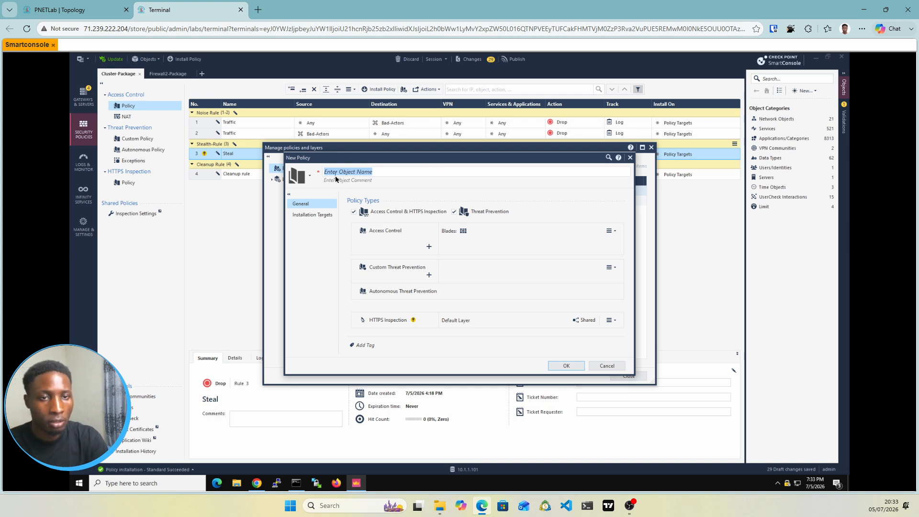
pyautogui.write('Nr')
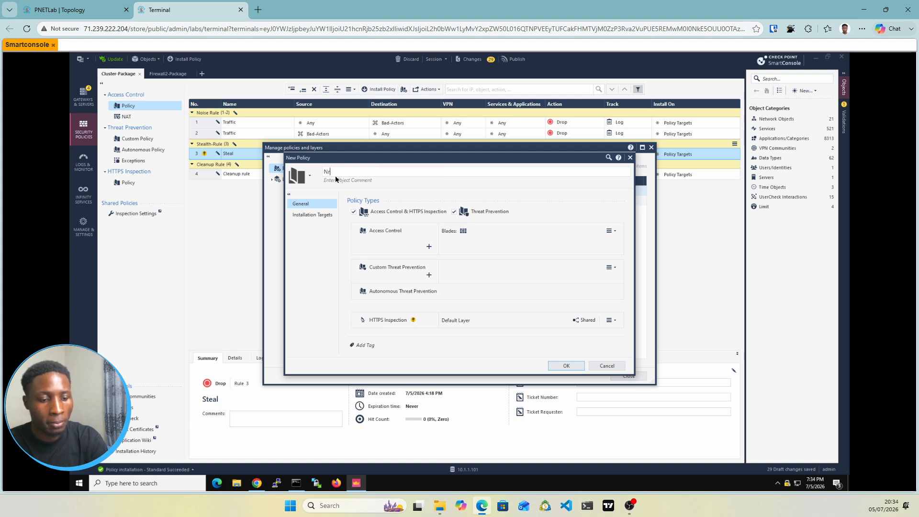
pyautogui.write('w-')
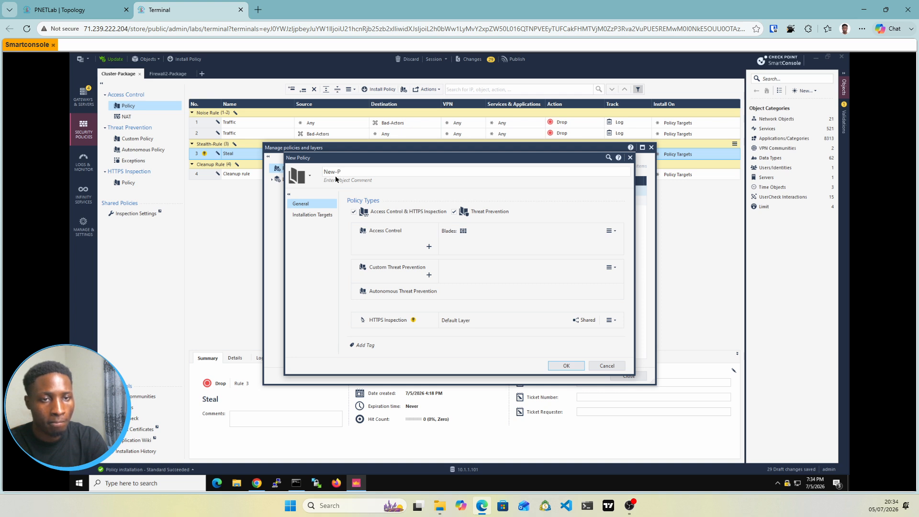
pyautogui.write('Package')
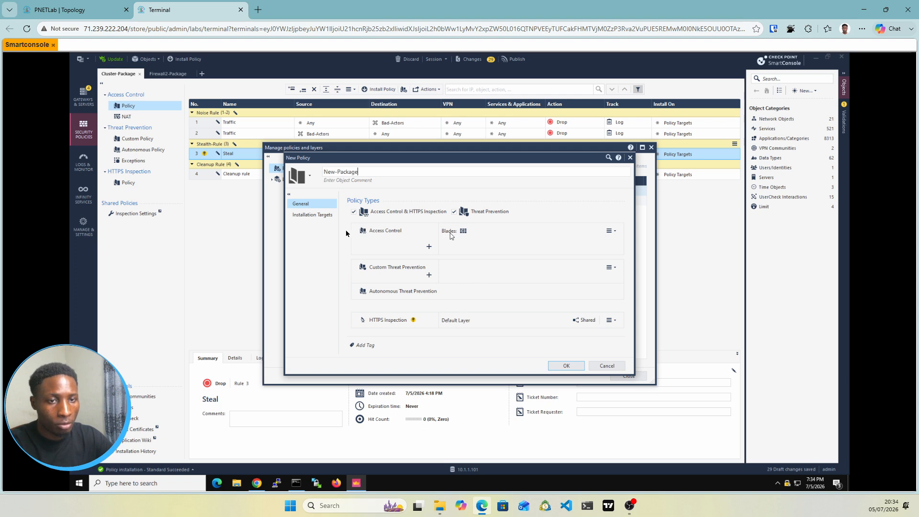
# Step: Look through the gateways available as installation targets for New-Package, and discard the new policy
pyautogui.click(319, 218)
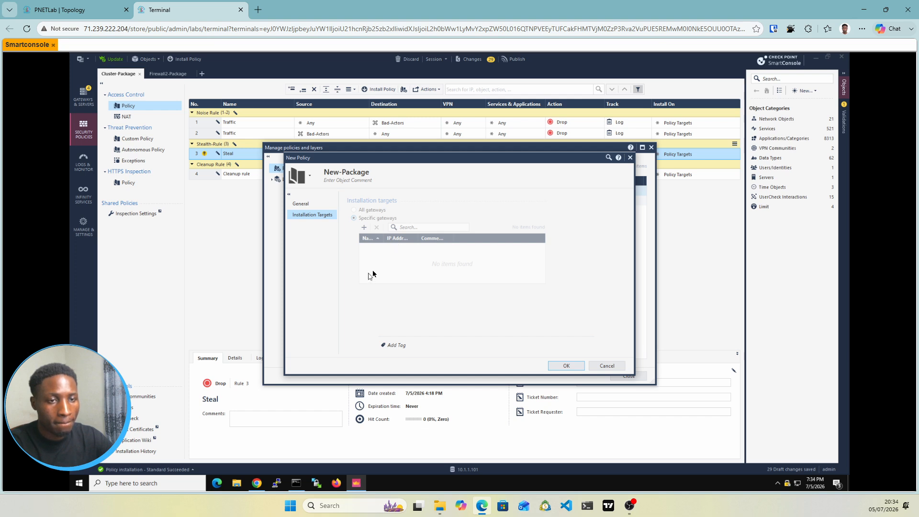
pyautogui.click(365, 230)
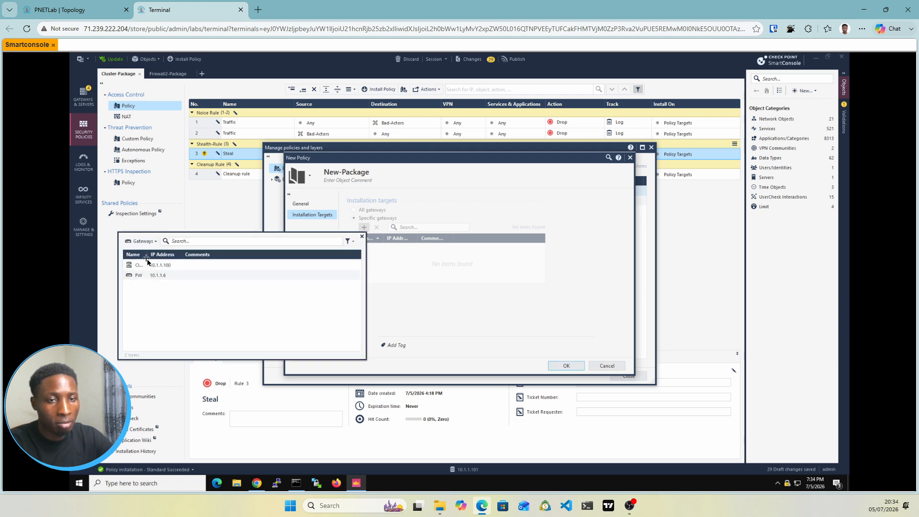
pyautogui.moveTo(148, 255); pyautogui.dragTo(167, 258)
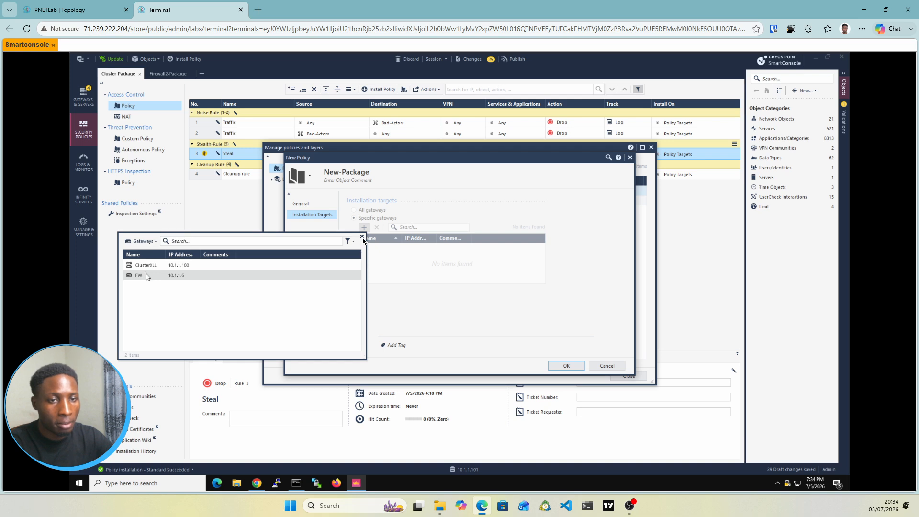
pyautogui.click(362, 236)
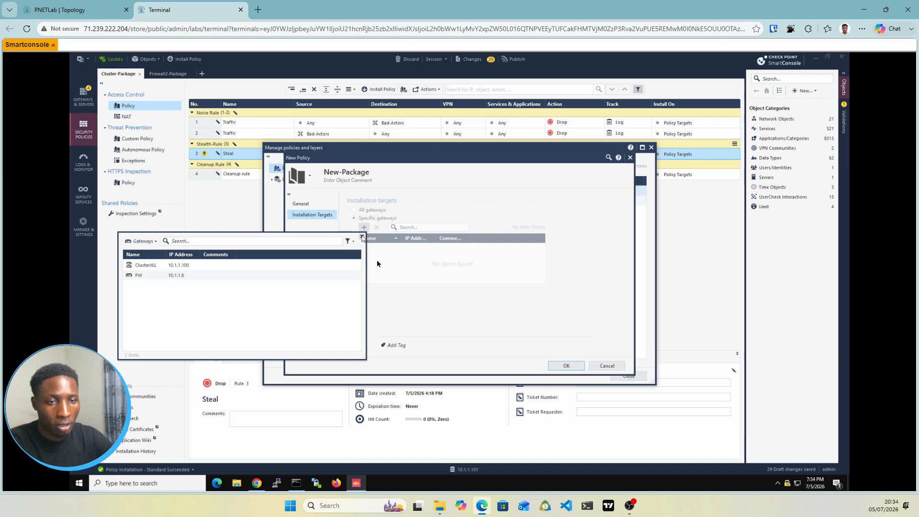
pyautogui.click(568, 367)
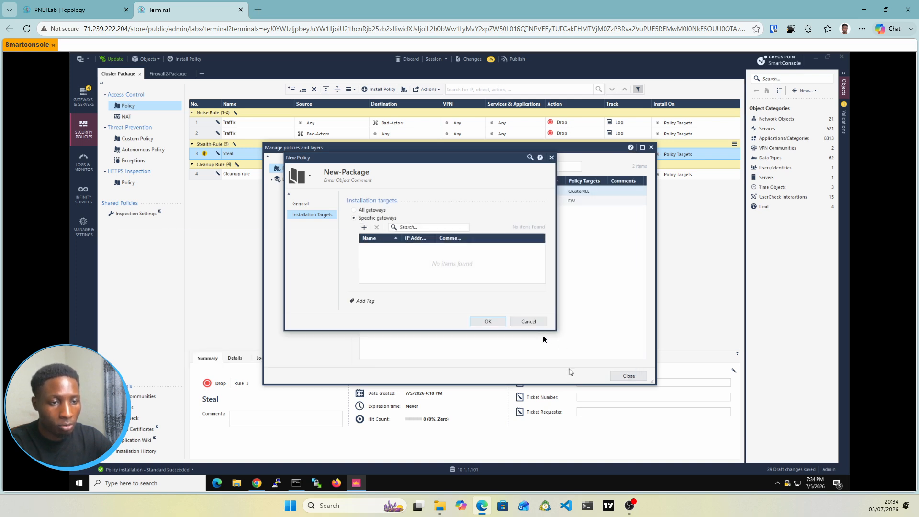
pyautogui.click(524, 321)
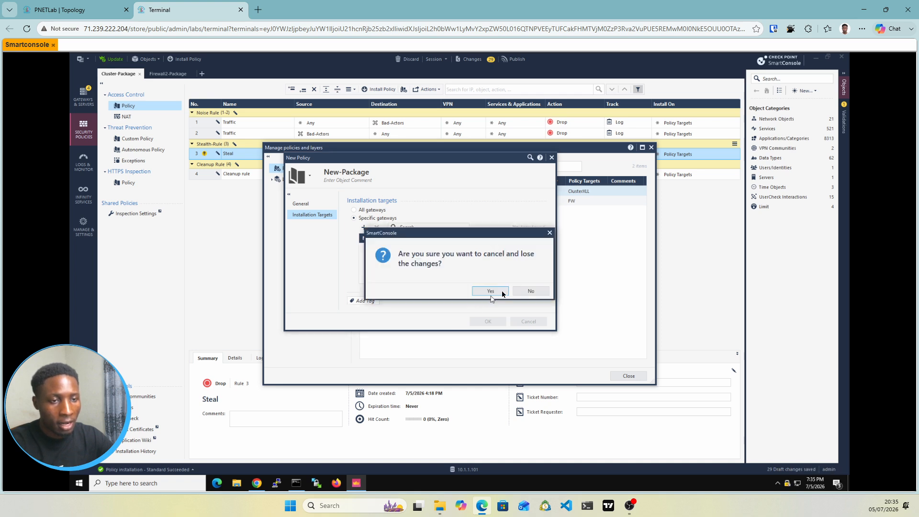
pyautogui.click(502, 293)
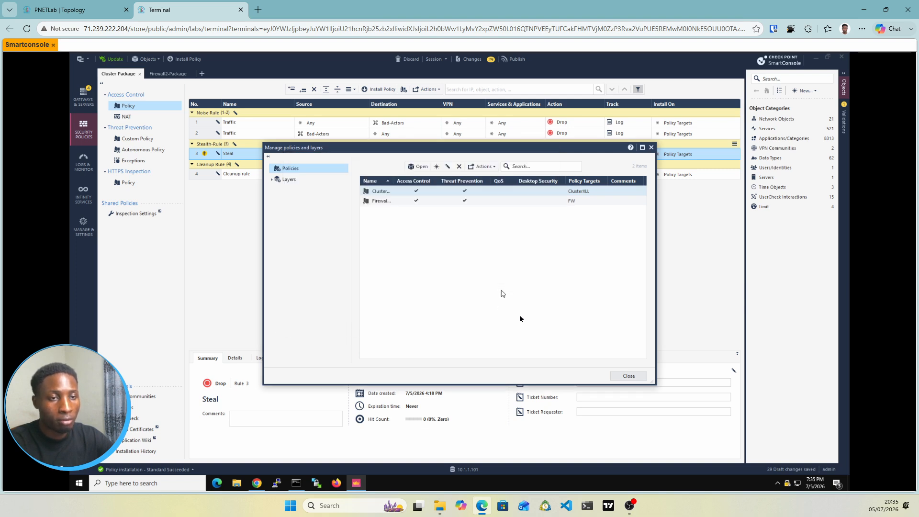
pyautogui.click(621, 376)
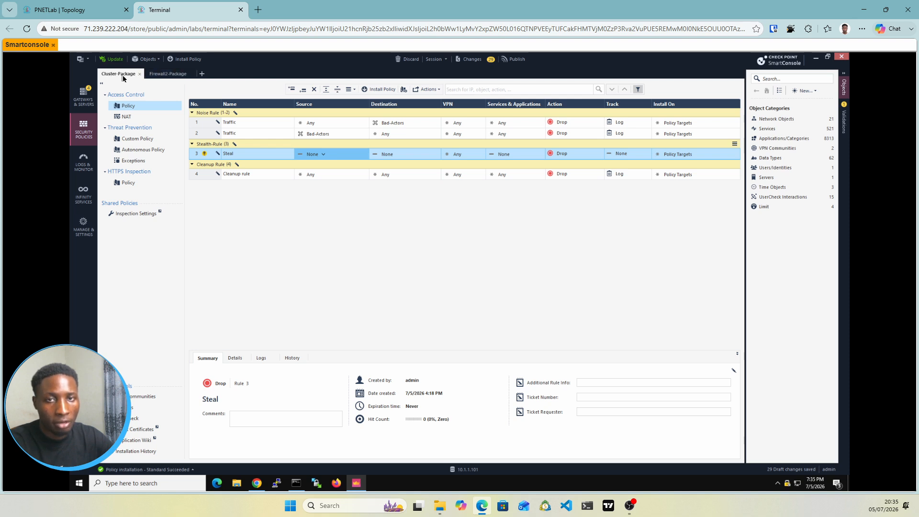
# Step: Review the SG1/SG2 cluster and CP-DMZ in the lab topology and return to the SmartConsole session
pyautogui.click(67, 11)
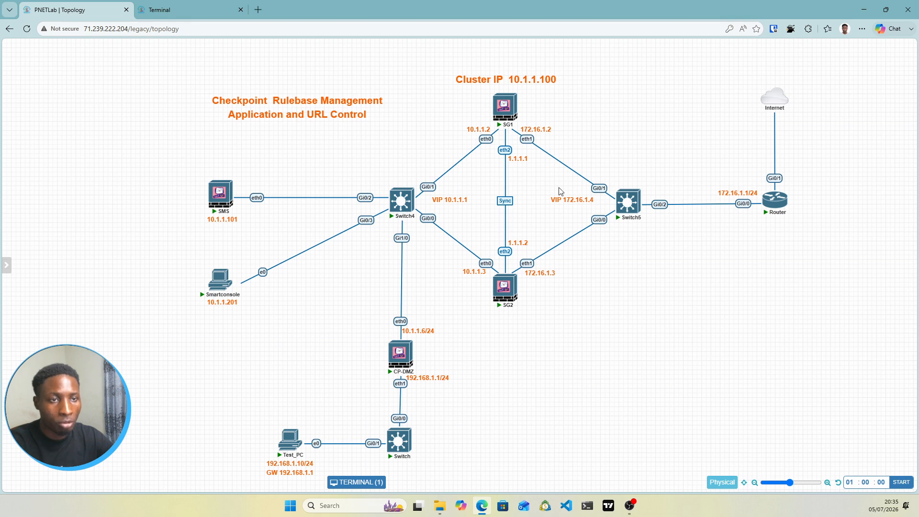
pyautogui.moveTo(506, 103)
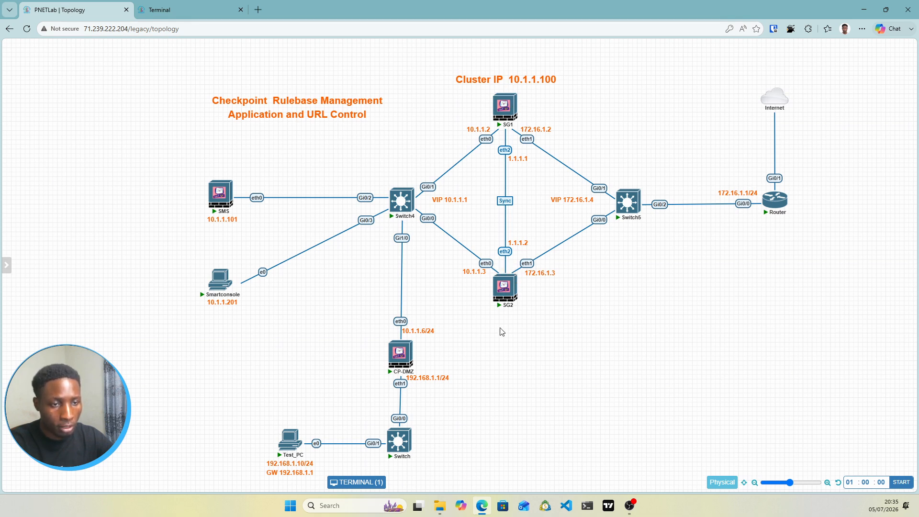
pyautogui.moveTo(403, 359)
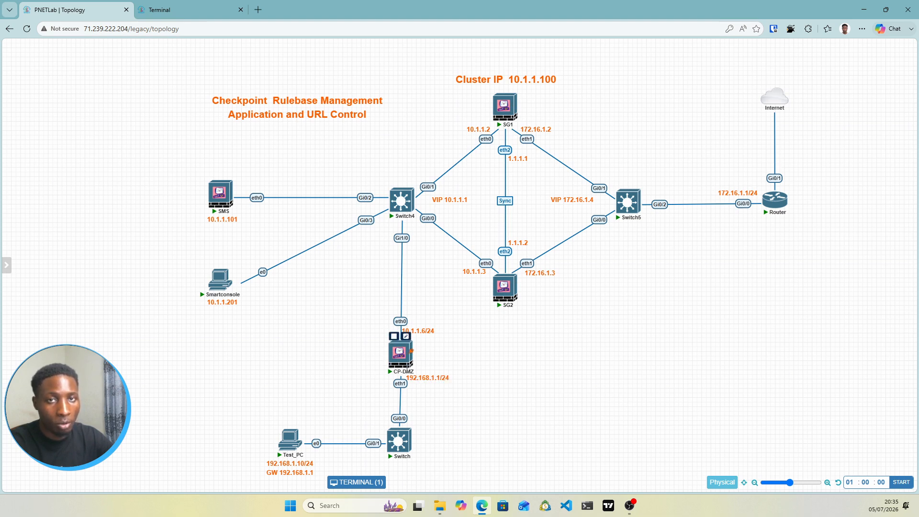
pyautogui.click(195, 6)
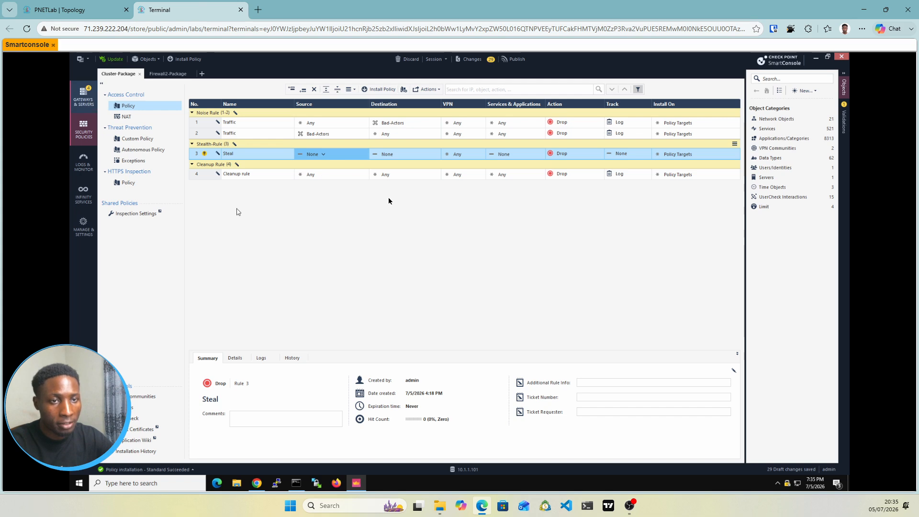
# Step: Examine the enabled blades in the general properties of the ClusterXLL gateway and close them without changes
pyautogui.click(85, 102)
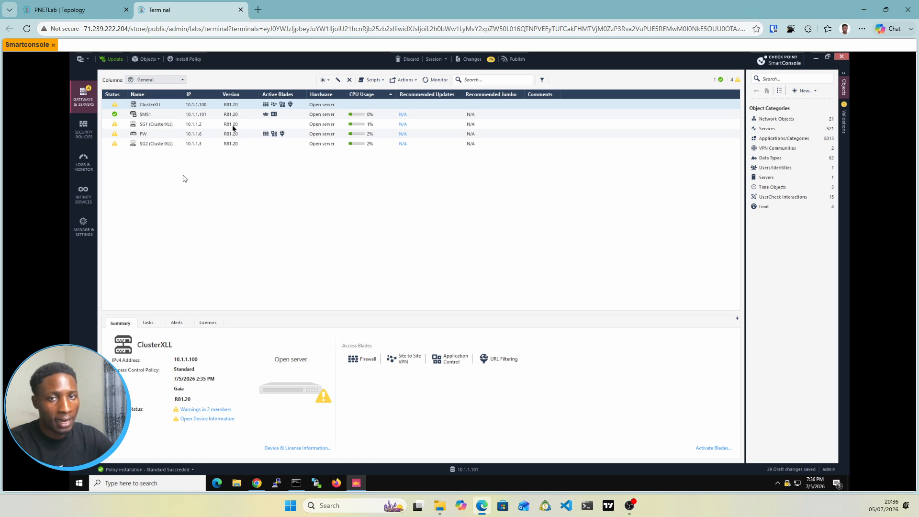
pyautogui.doubleClick(166, 107)
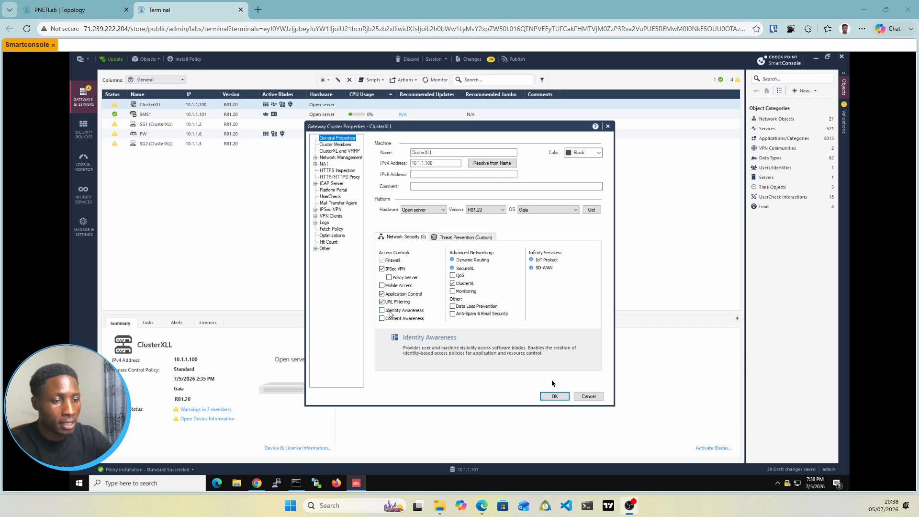
pyautogui.click(592, 399)
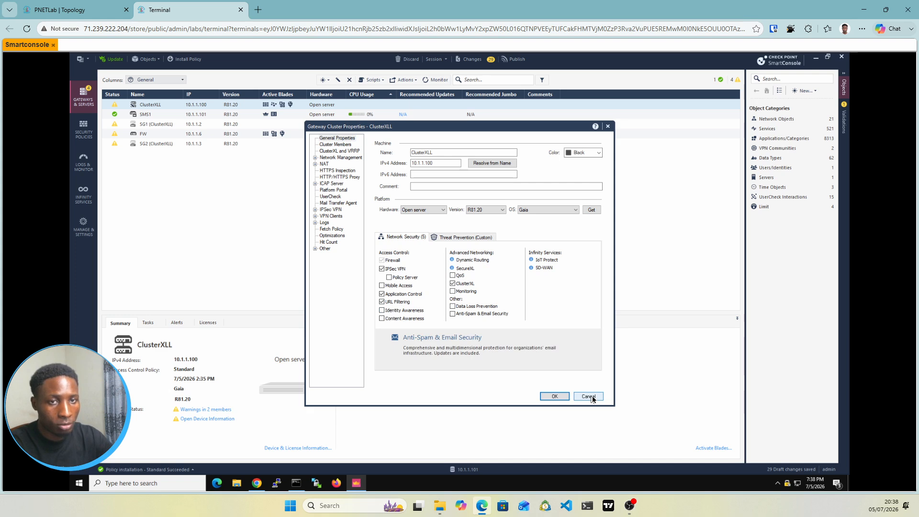
pyautogui.click(589, 396)
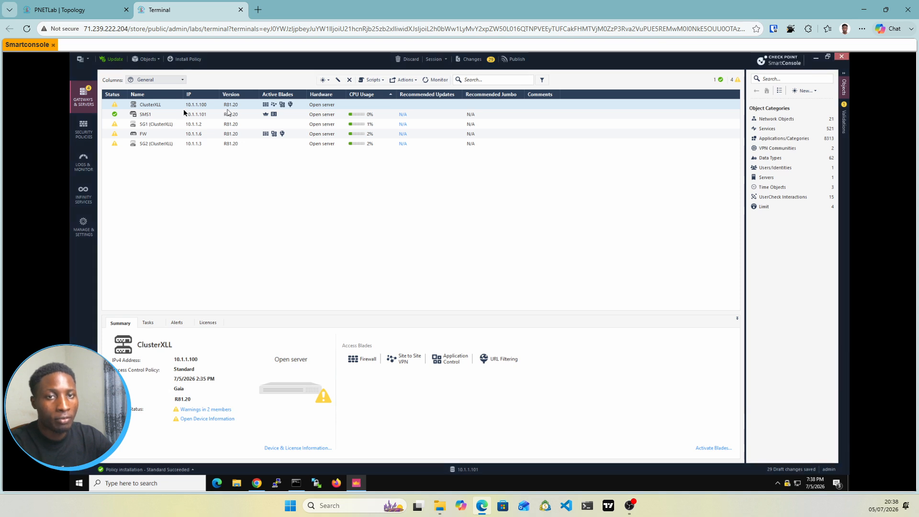
# Step: Examine the blades enabled on Cluster-Package's Access Control layer, close it without changes, and look at the Firewall2-Package rulebase before returning to Cluster-Package
pyautogui.click(85, 130)
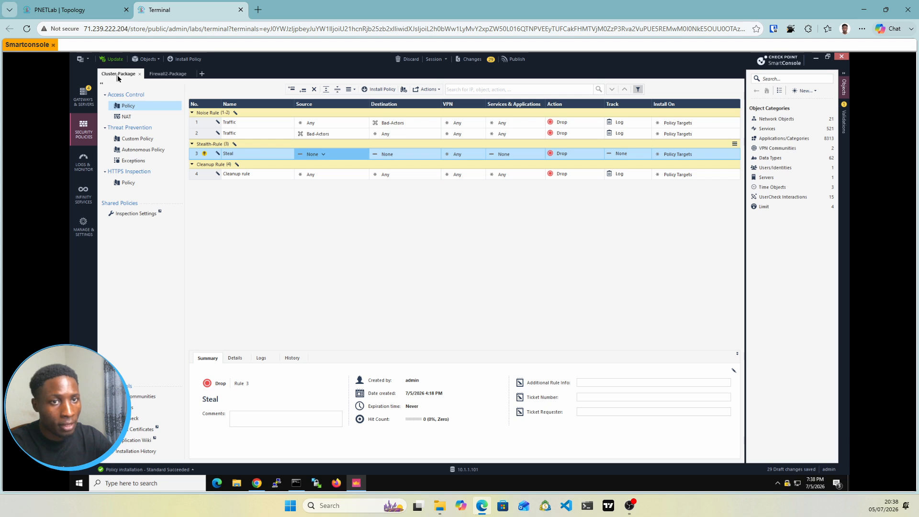
pyautogui.click(404, 90)
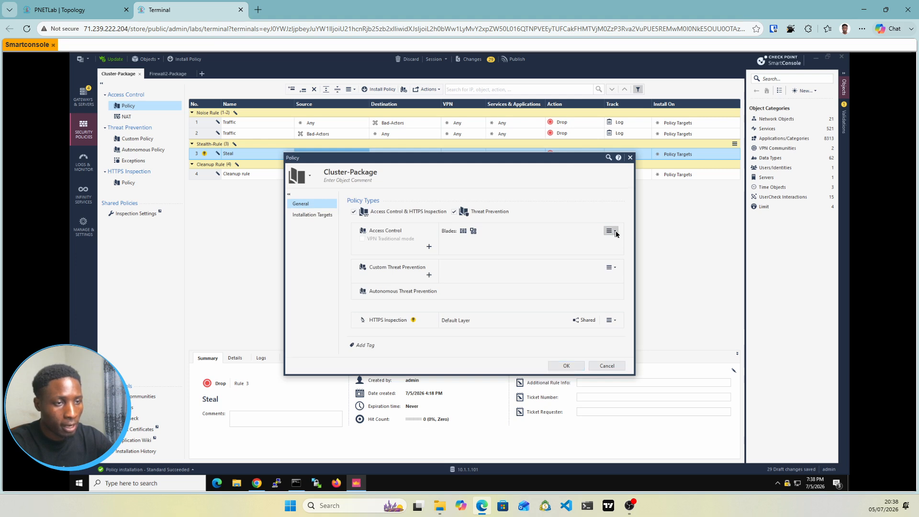
pyautogui.click(614, 232)
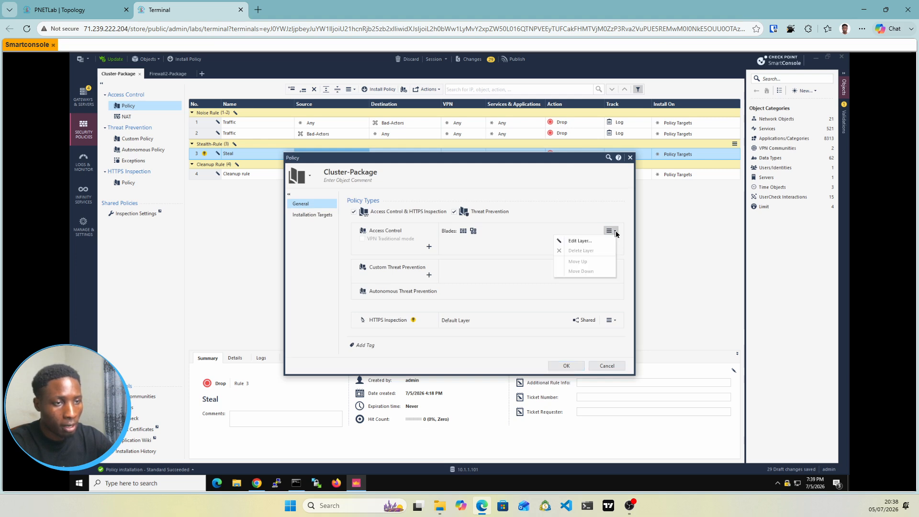
pyautogui.click(576, 243)
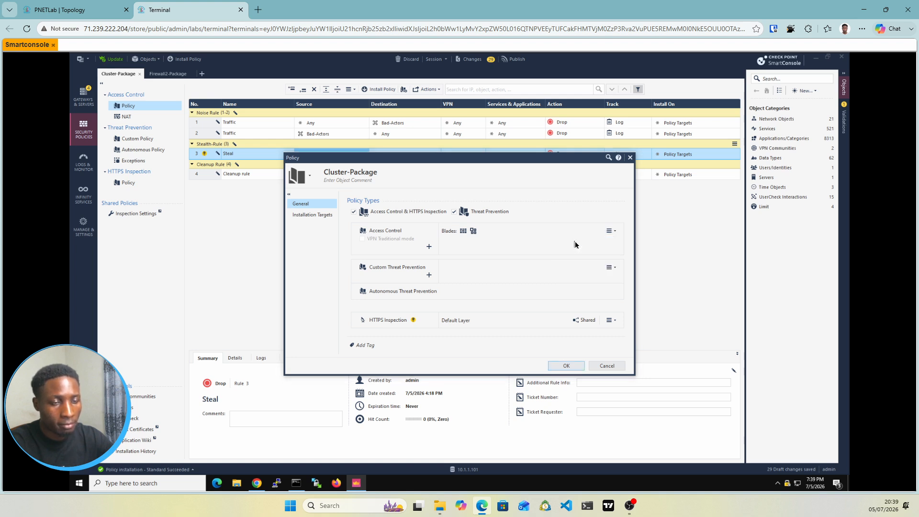
pyautogui.doubleClick(575, 241)
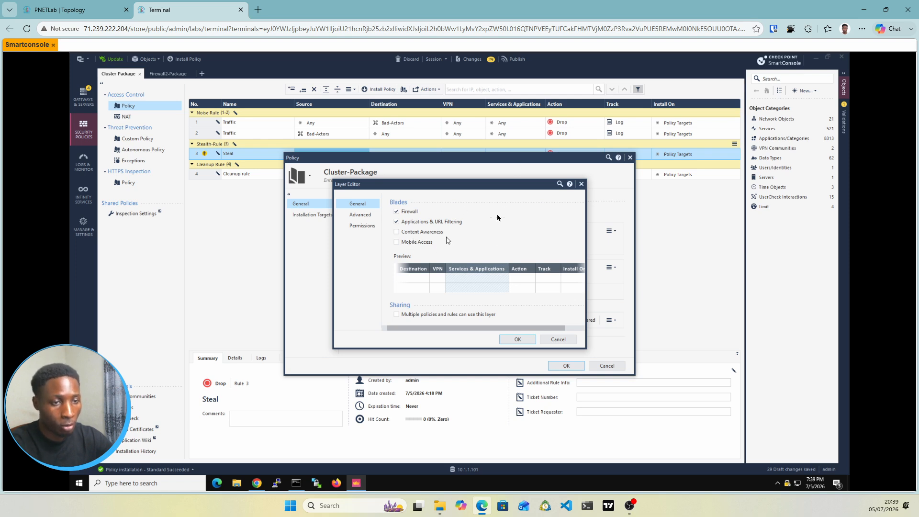
pyautogui.click(581, 184)
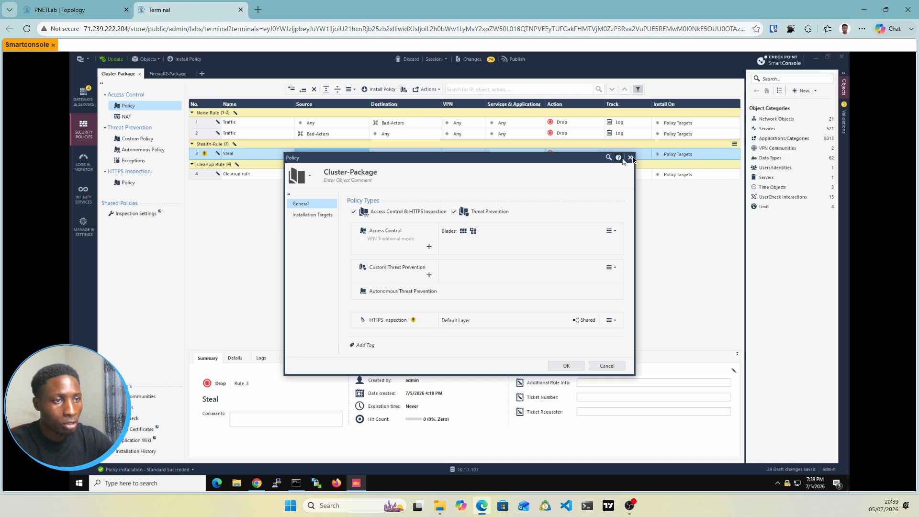
pyautogui.click(630, 158)
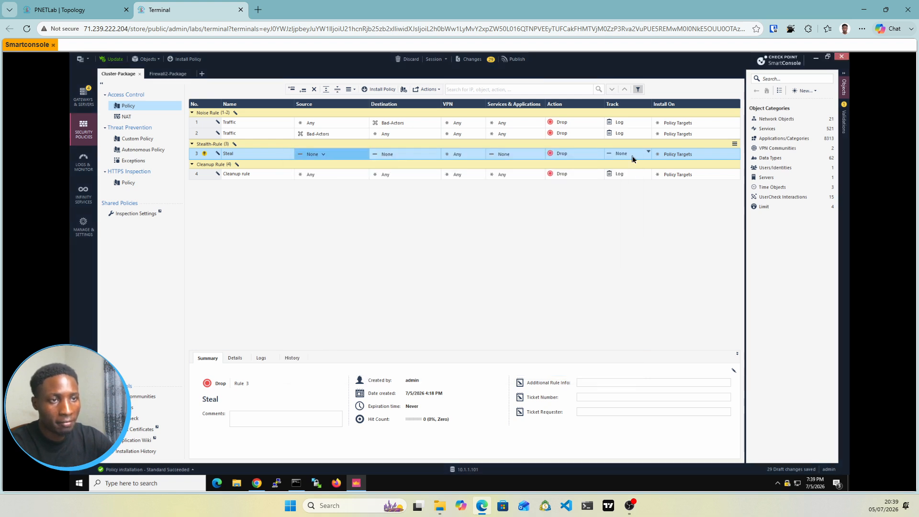
pyautogui.click(172, 74)
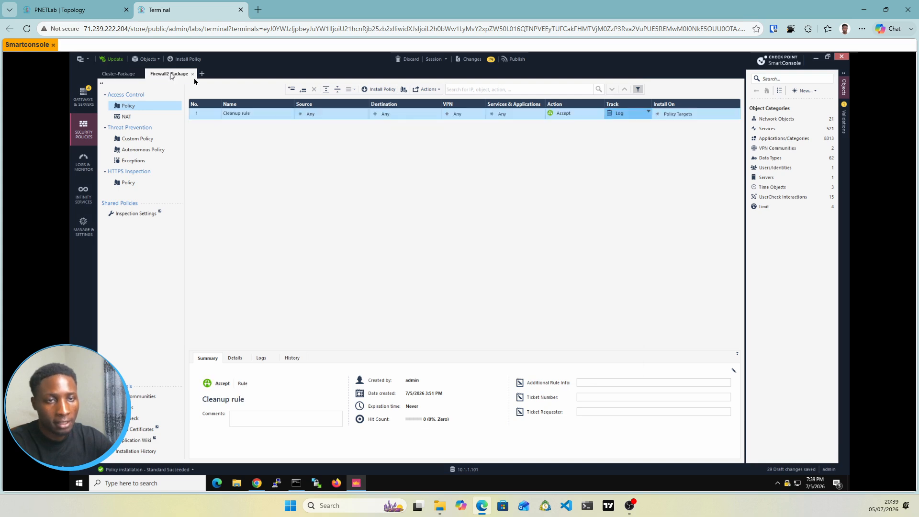
pyautogui.click(125, 74)
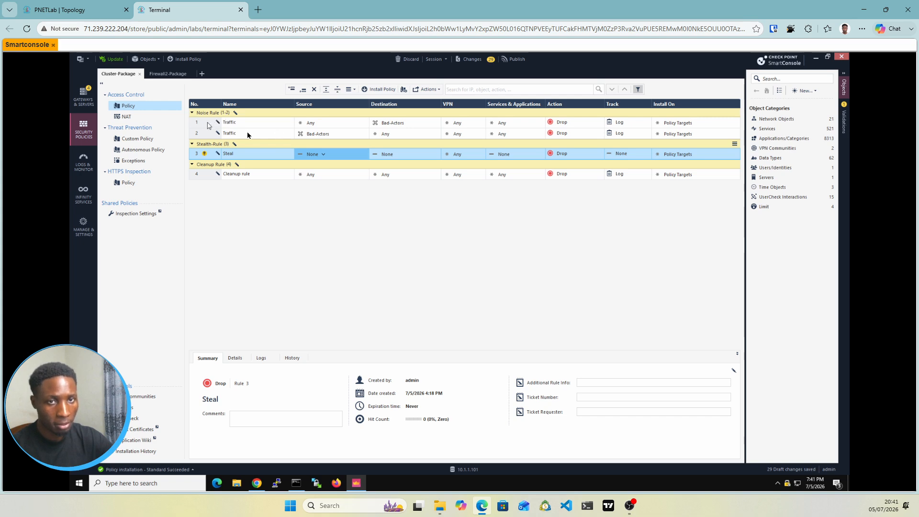
# Step: Add a new section title above the first Traffic rule in Cluster-Package, and delete that section title again
pyautogui.rightClick(209, 126)
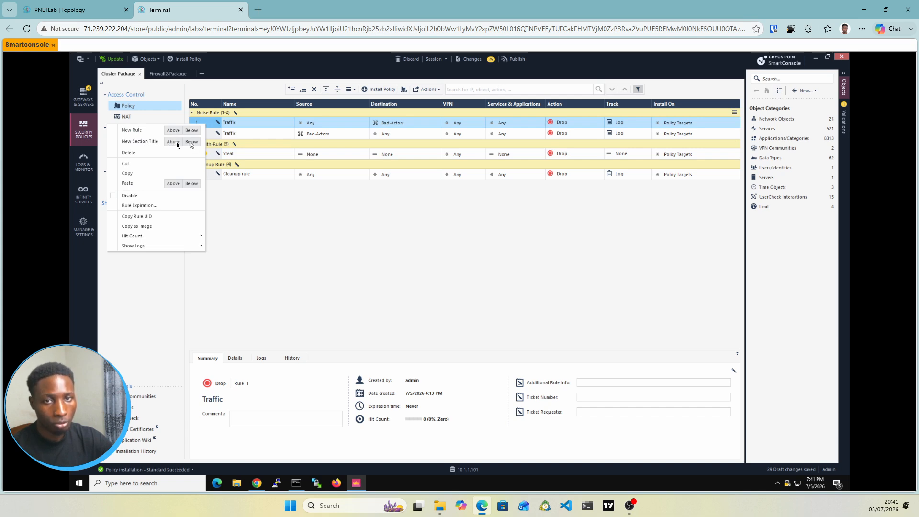
pyautogui.press('Escape')
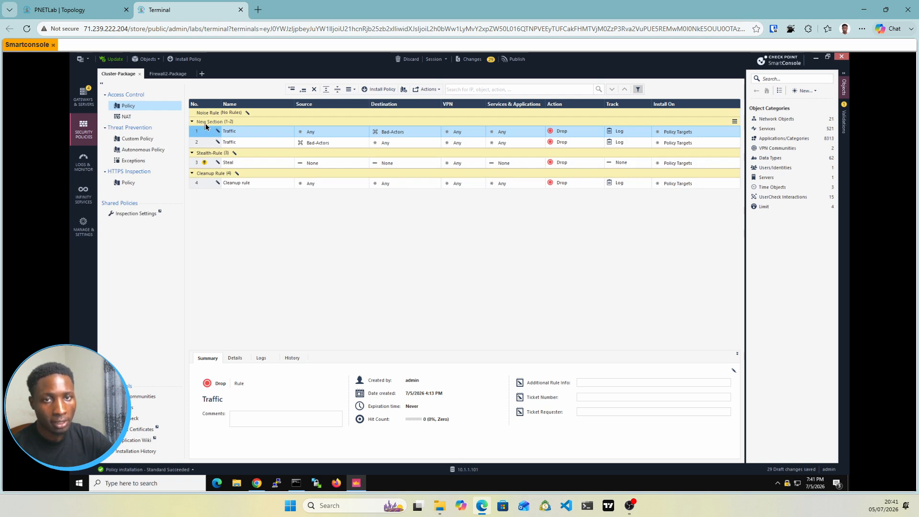
pyautogui.click(206, 124)
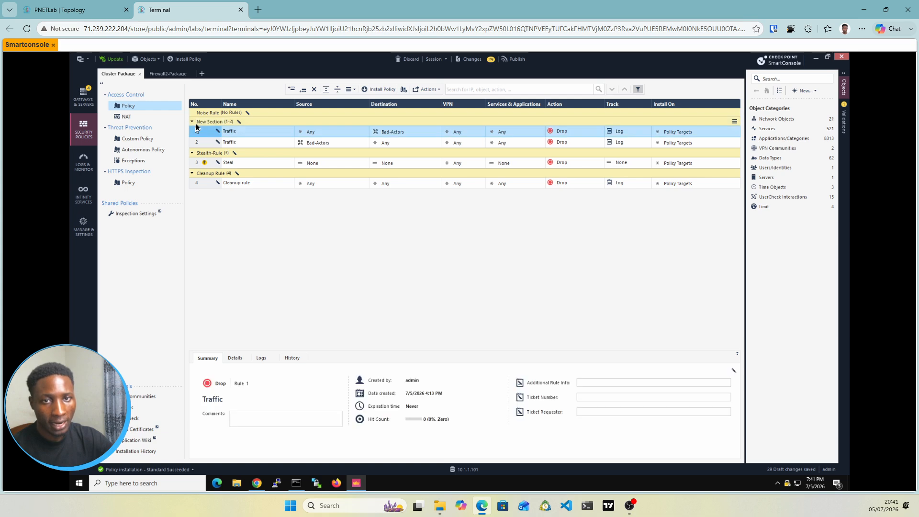
pyautogui.click(196, 128)
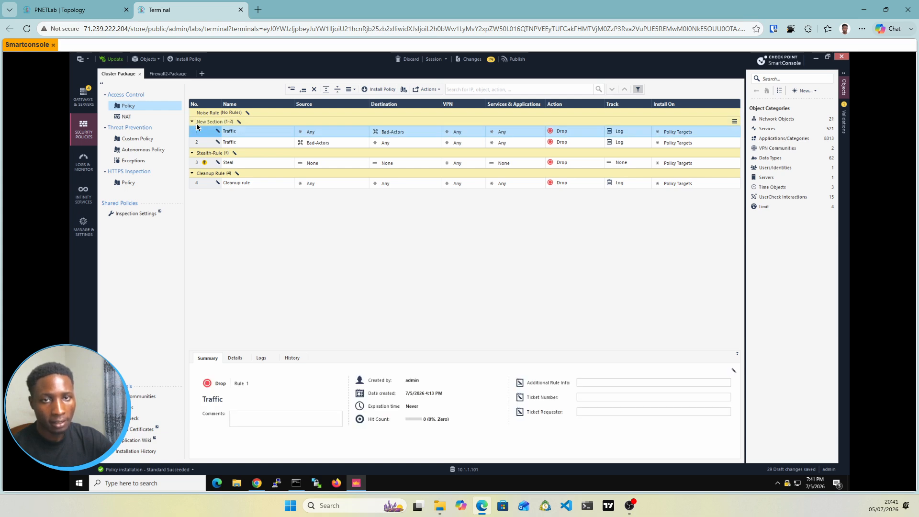
pyautogui.rightClick(196, 127)
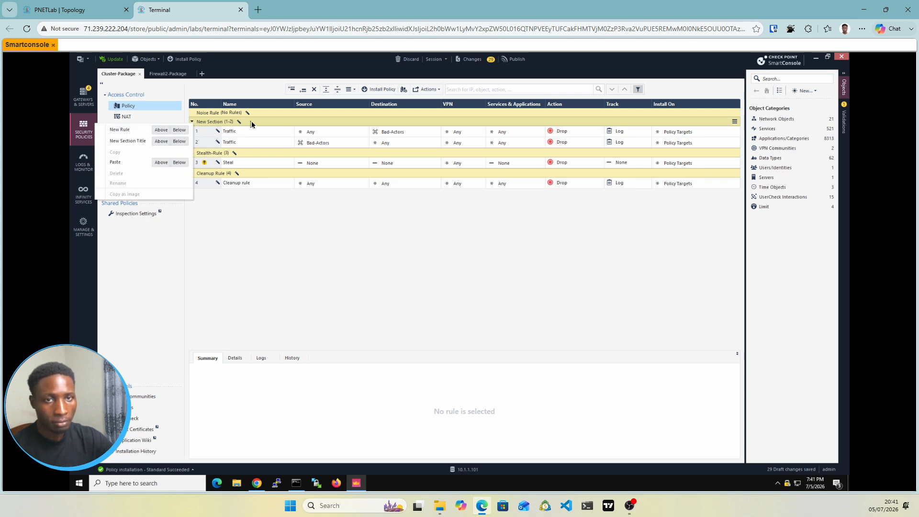
pyautogui.click(231, 123)
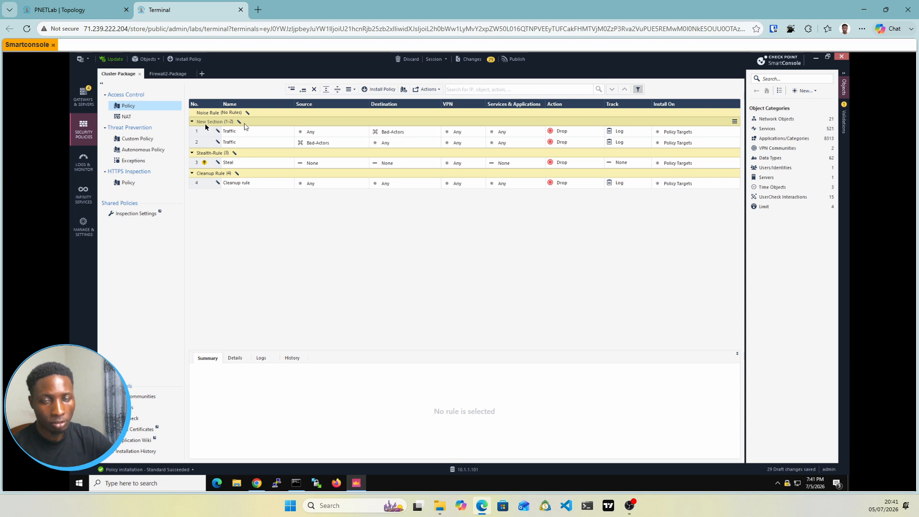
pyautogui.rightClick(206, 126)
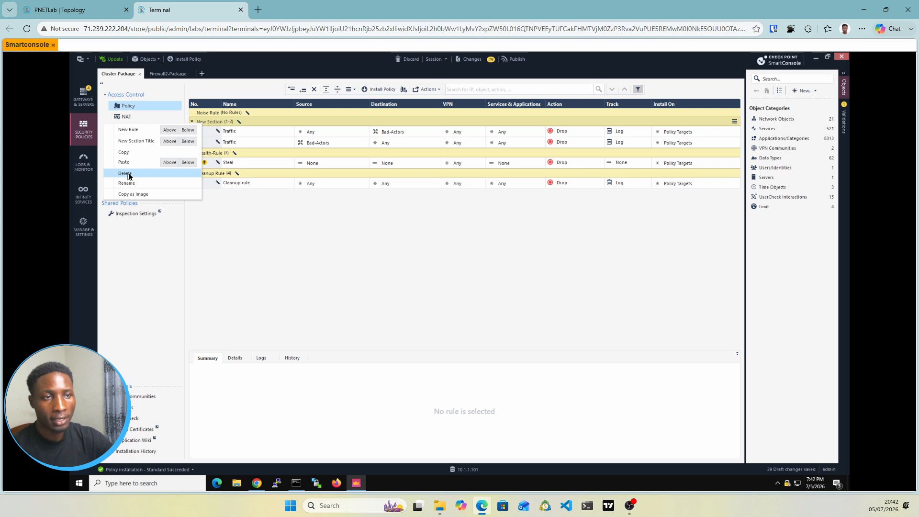
pyautogui.click(130, 175)
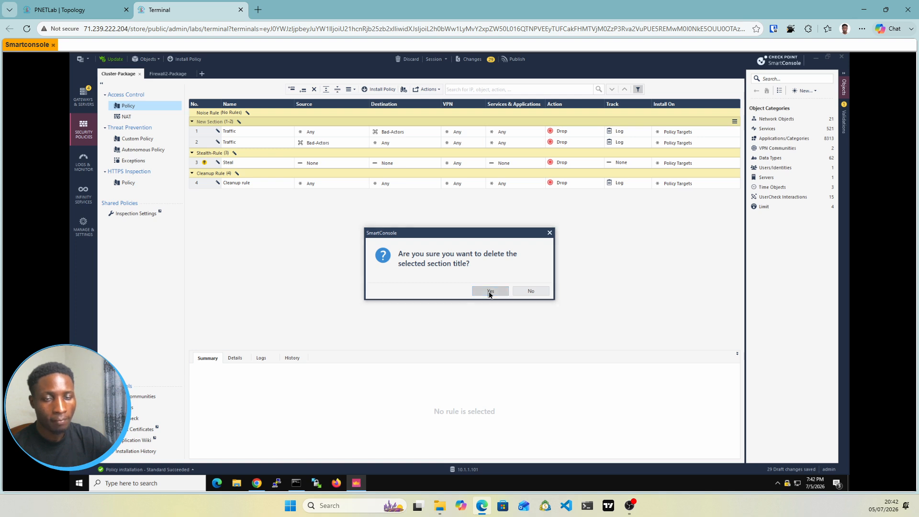
pyautogui.click(489, 293)
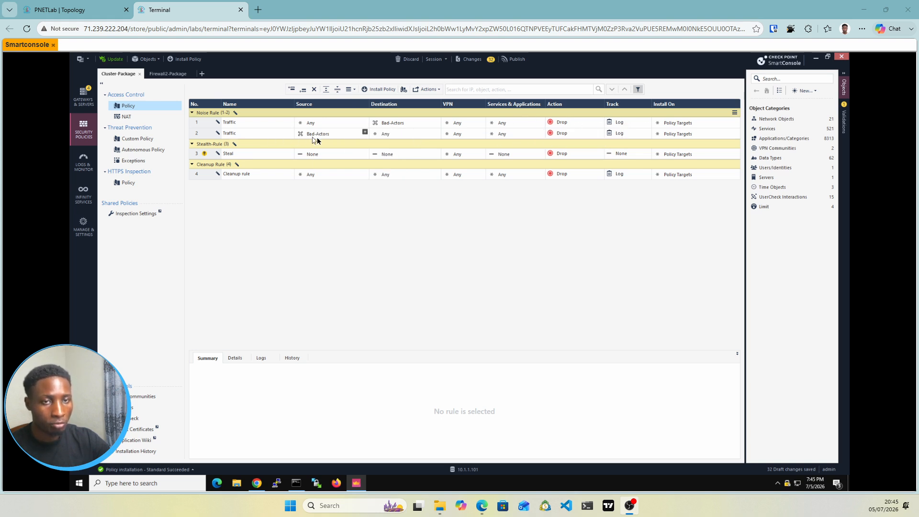
pyautogui.moveTo(313, 138)
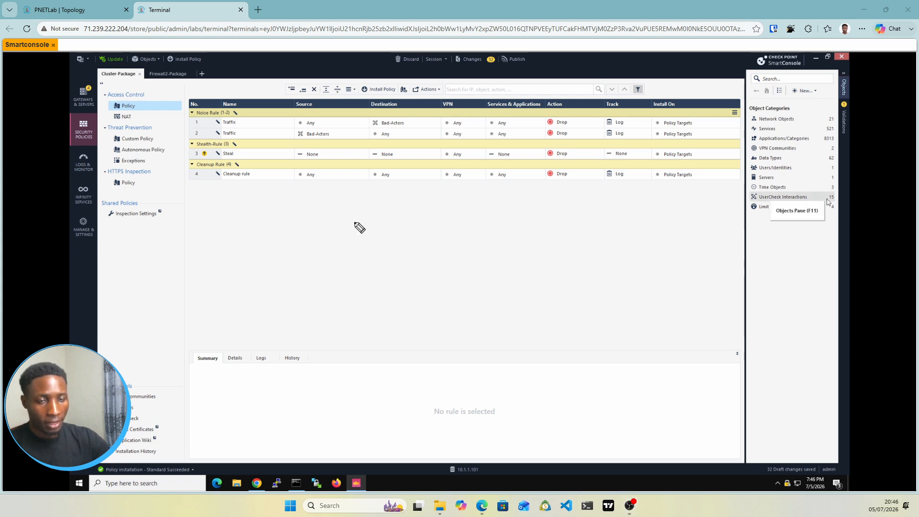
pyautogui.moveTo(286, 221)
pyautogui.mouseDown()
pyautogui.moveTo(350, 219)
pyautogui.moveTo(330, 229)
pyautogui.mouseUp()
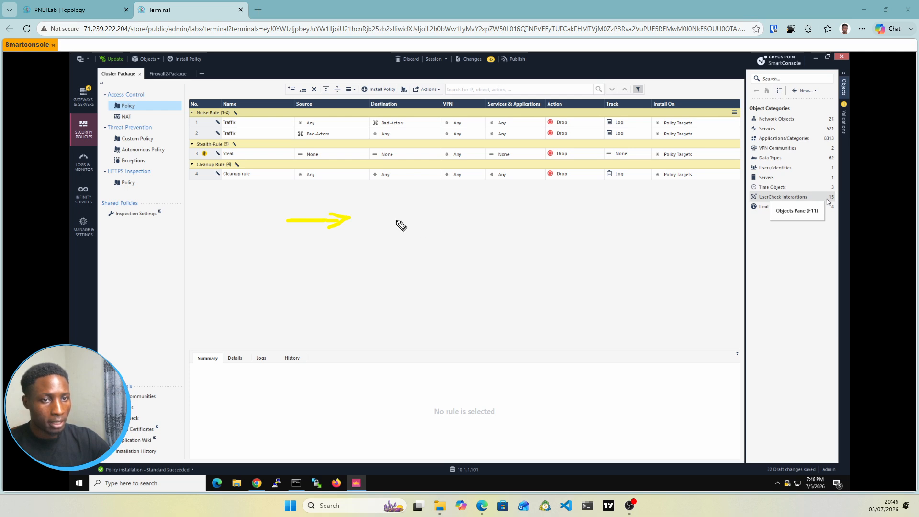
pyautogui.moveTo(391, 220)
pyautogui.mouseDown()
pyautogui.moveTo(507, 220)
pyautogui.moveTo(472, 230)
pyautogui.mouseUp()
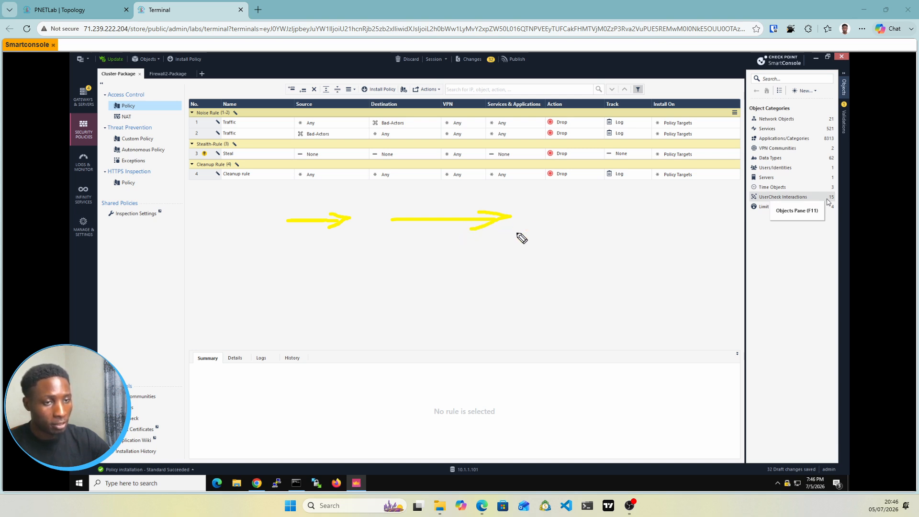
pyautogui.moveTo(563, 240)
pyautogui.mouseDown()
pyautogui.moveTo(254, 244)
pyautogui.moveTo(273, 238)
pyautogui.moveTo(252, 251)
pyautogui.moveTo(271, 246)
pyautogui.mouseUp()
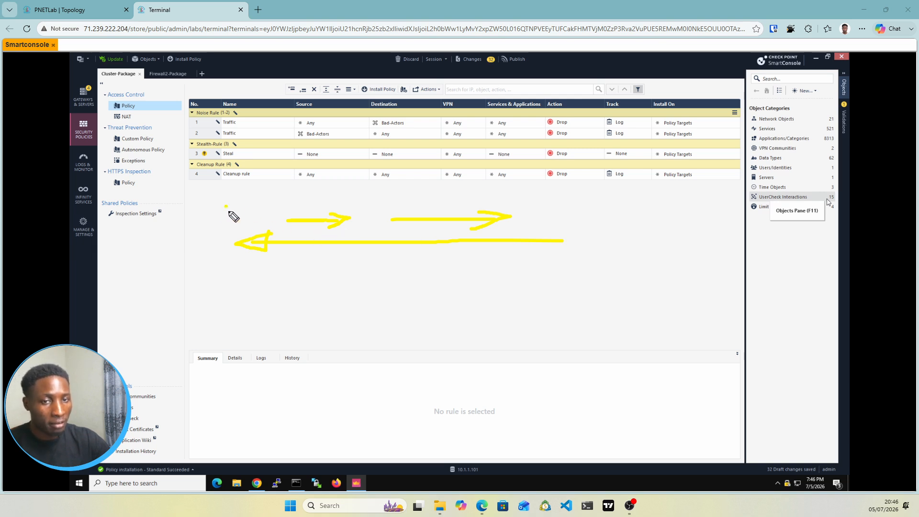
pyautogui.moveTo(230, 213)
pyautogui.mouseDown()
pyautogui.moveTo(230, 206)
pyautogui.moveTo(228, 216)
pyautogui.mouseUp()
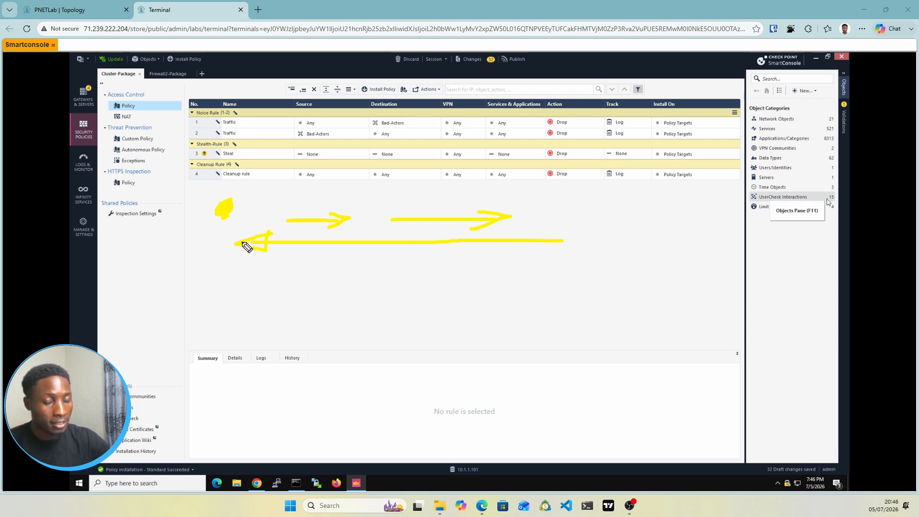
pyautogui.moveTo(365, 252); pyautogui.dragTo(406, 249)
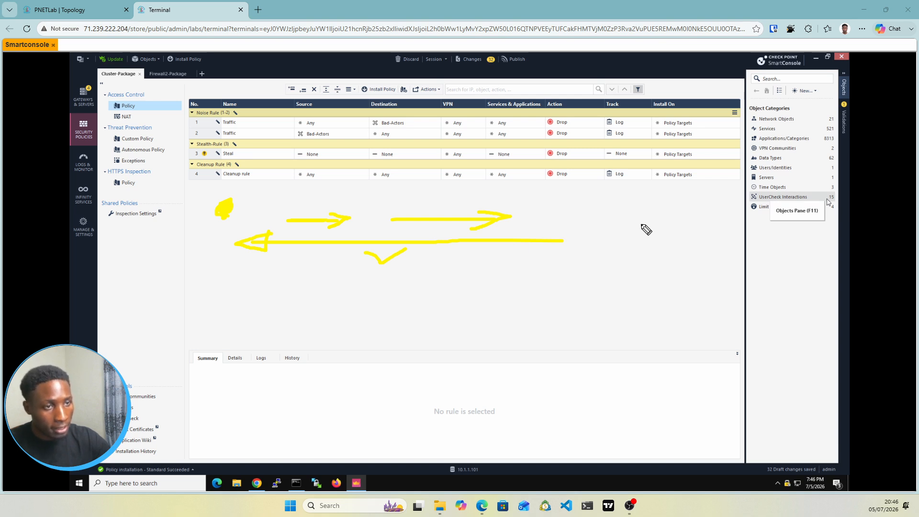
pyautogui.moveTo(638, 223)
pyautogui.mouseDown()
pyautogui.moveTo(645, 230)
pyautogui.moveTo(521, 225)
pyautogui.moveTo(542, 220)
pyautogui.mouseUp()
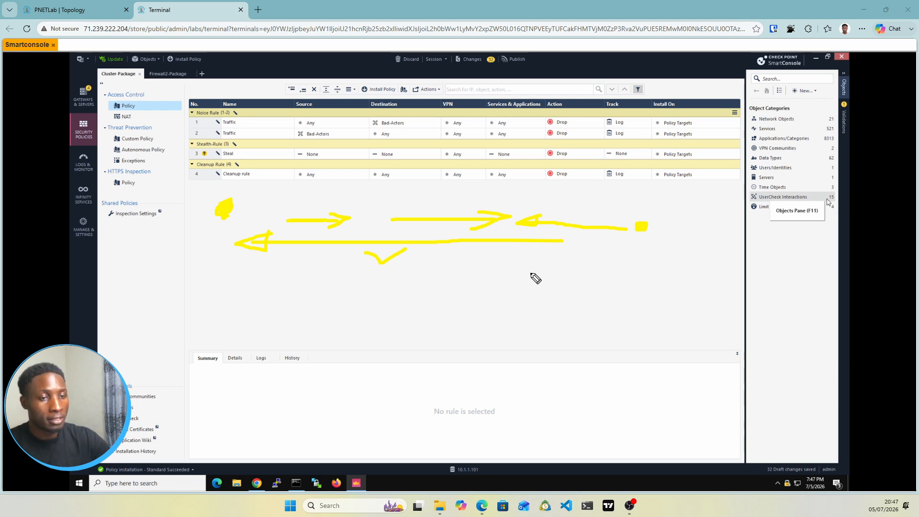
pyautogui.moveTo(449, 269)
pyautogui.mouseDown()
pyautogui.moveTo(595, 269)
pyautogui.moveTo(573, 274)
pyautogui.mouseUp()
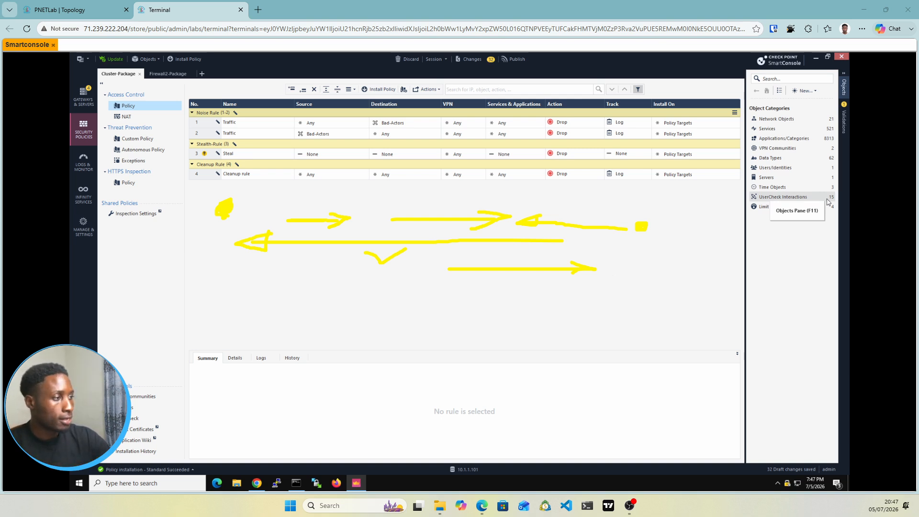
pyautogui.hotkey('ctrl', 'shift', '7')
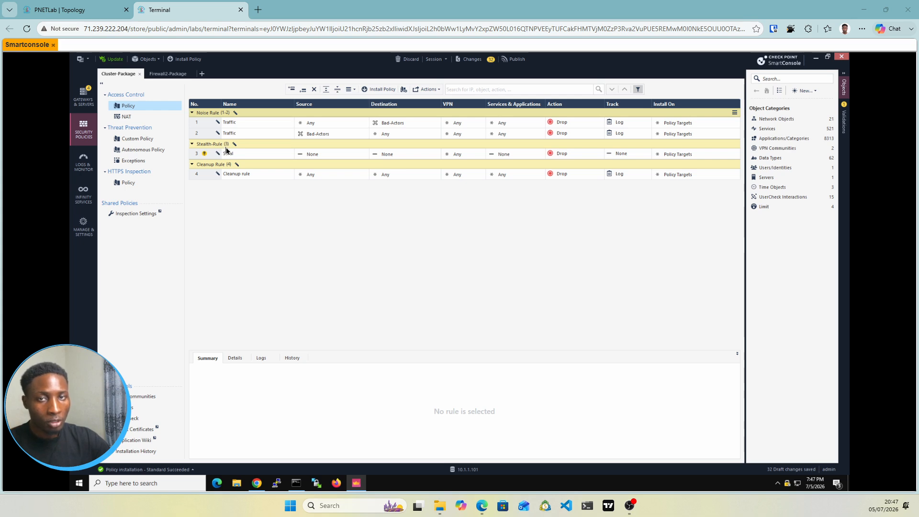
# Step: Look at the lab topology, return to the policy session, and rename the rule in the Stealth-Rule section to Stealth
pyautogui.click(60, 10)
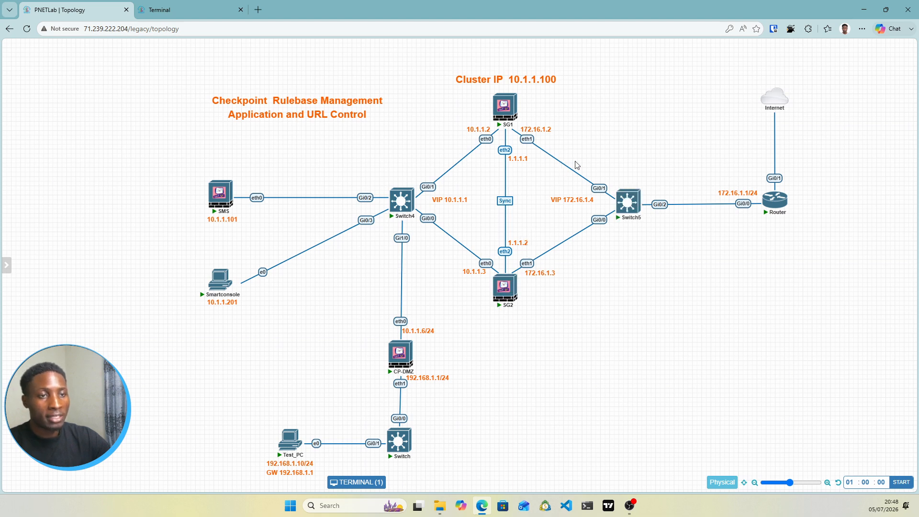
pyautogui.click(197, 13)
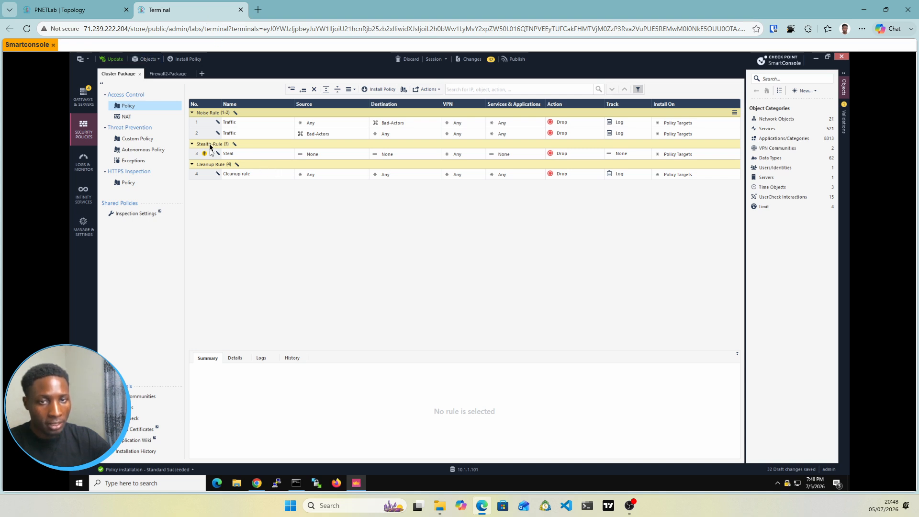
pyautogui.doubleClick(236, 154)
pyautogui.click(240, 154)
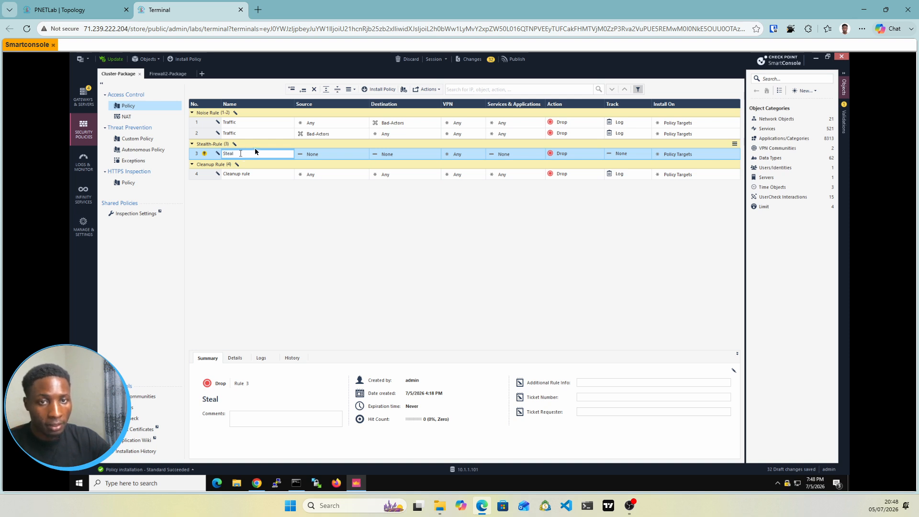
pyautogui.write('th')
# Step: Set the Stealth rule's source to Any and its destination to ClusterXLL
pyautogui.click(324, 154)
pyautogui.click(324, 154)
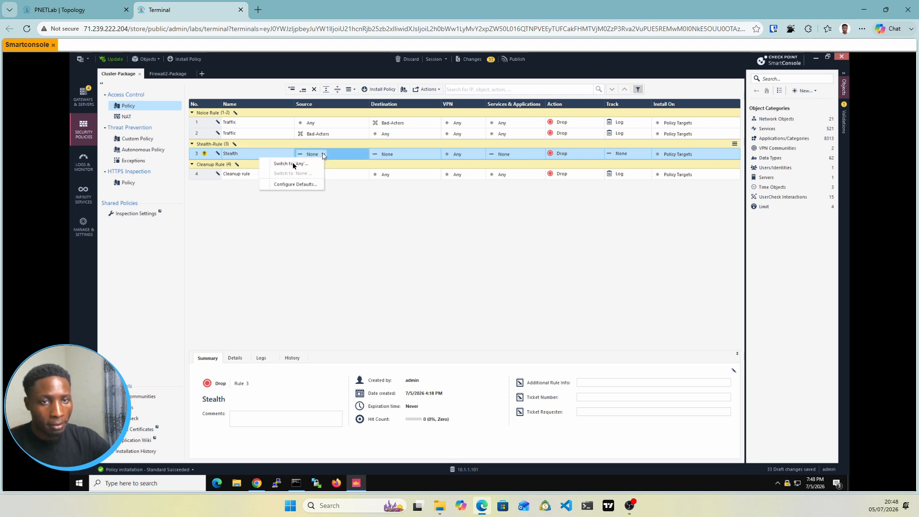
pyautogui.click(292, 164)
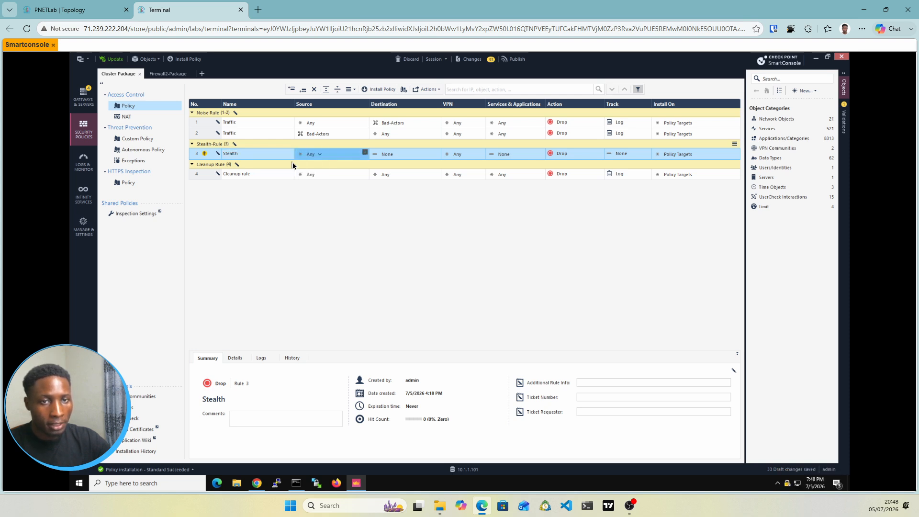
pyautogui.click(437, 152)
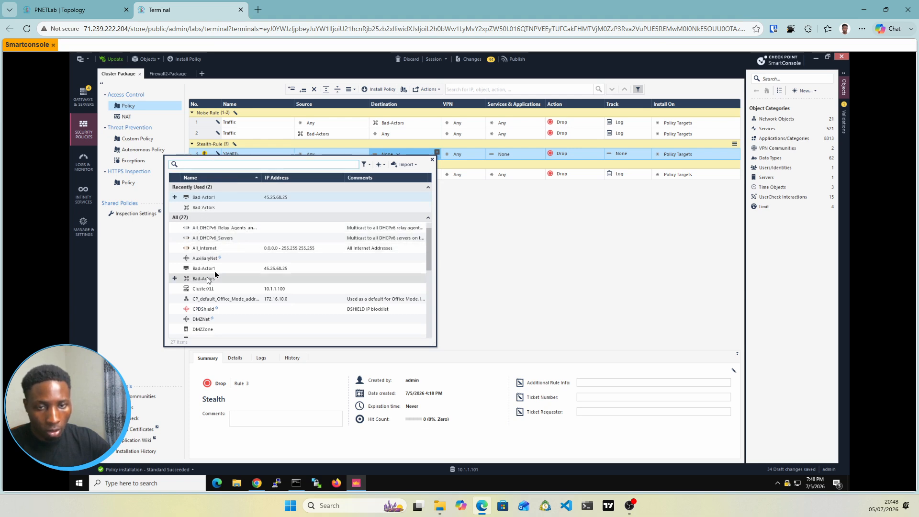
pyautogui.scroll(-2, 214, 271)
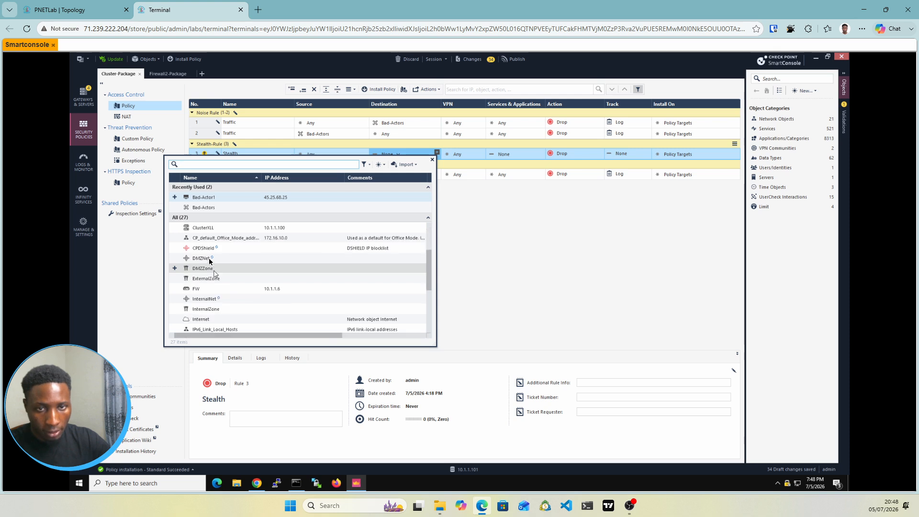
pyautogui.click(201, 228)
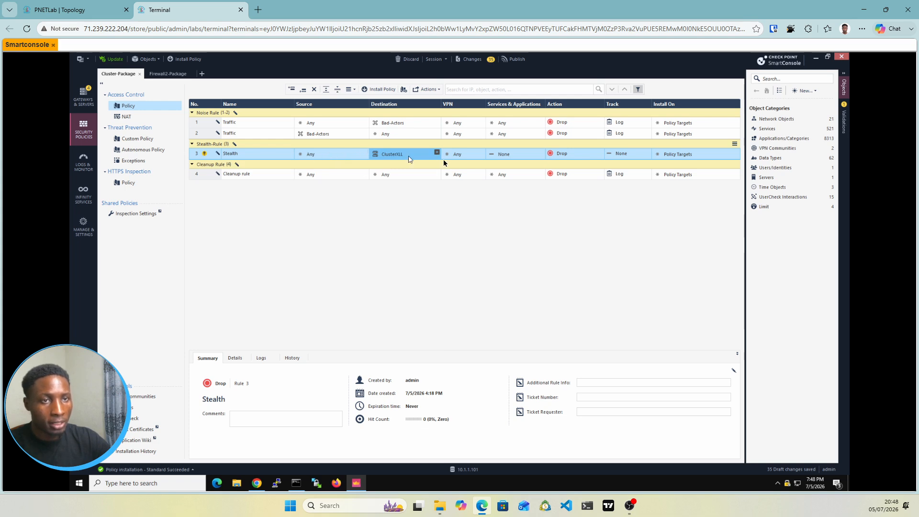
# Step: Set the Stealth rule's services and applications to Any and its tracking to Log
pyautogui.click(515, 155)
pyautogui.click(514, 156)
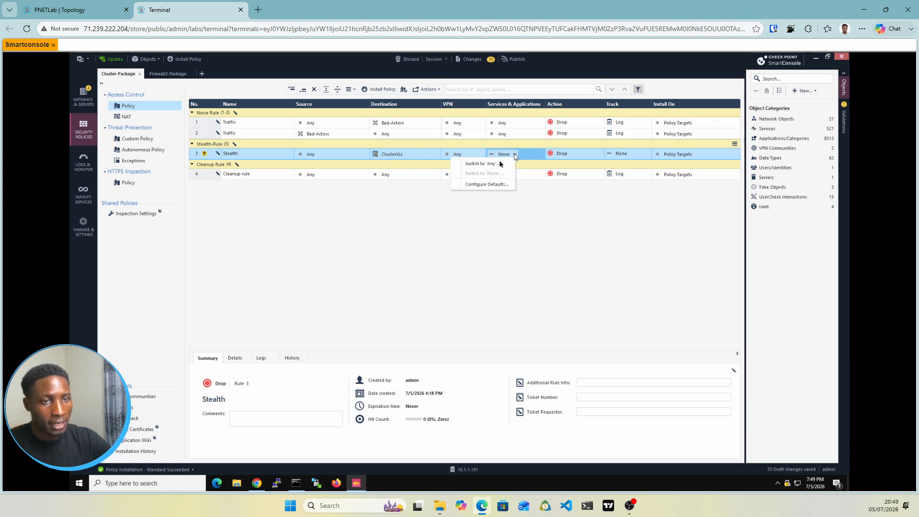
pyautogui.click(492, 164)
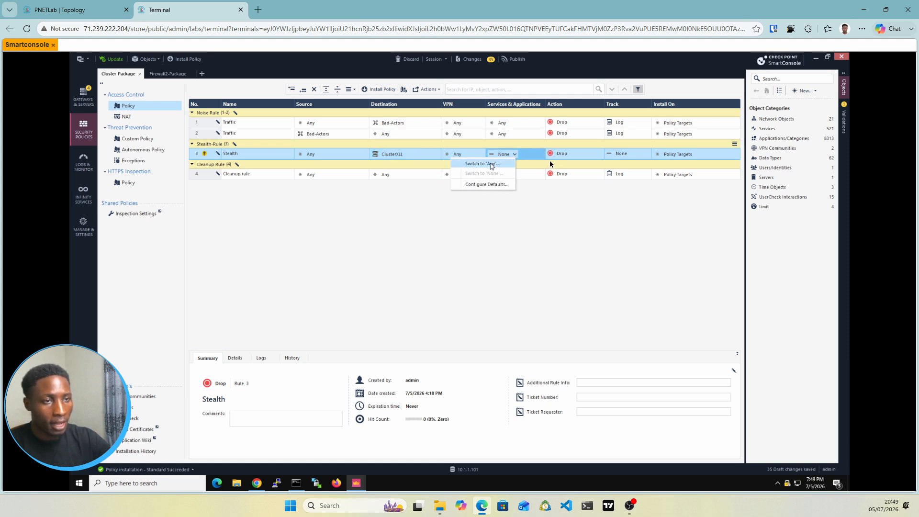
pyautogui.click(625, 158)
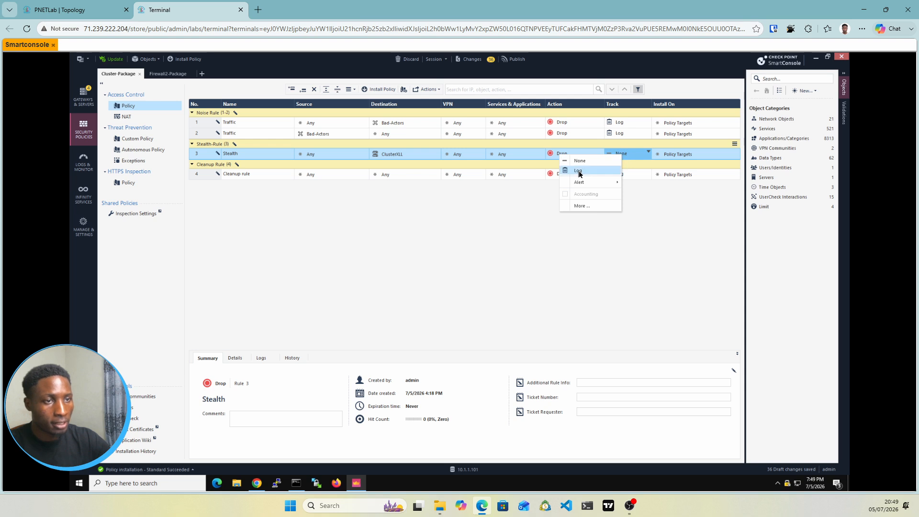
pyautogui.click(615, 170)
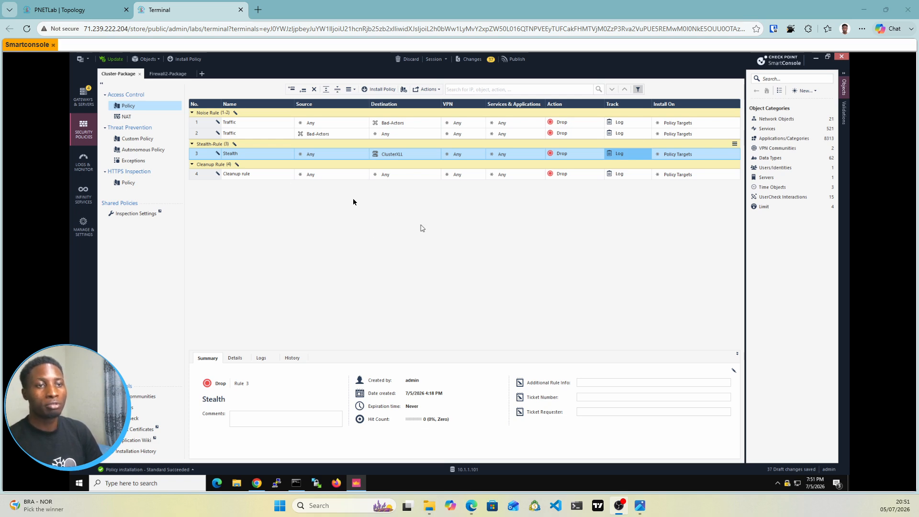
# Step: Add a new section title above the Stealth-Rule section and name it Mgmt
pyautogui.click(207, 147)
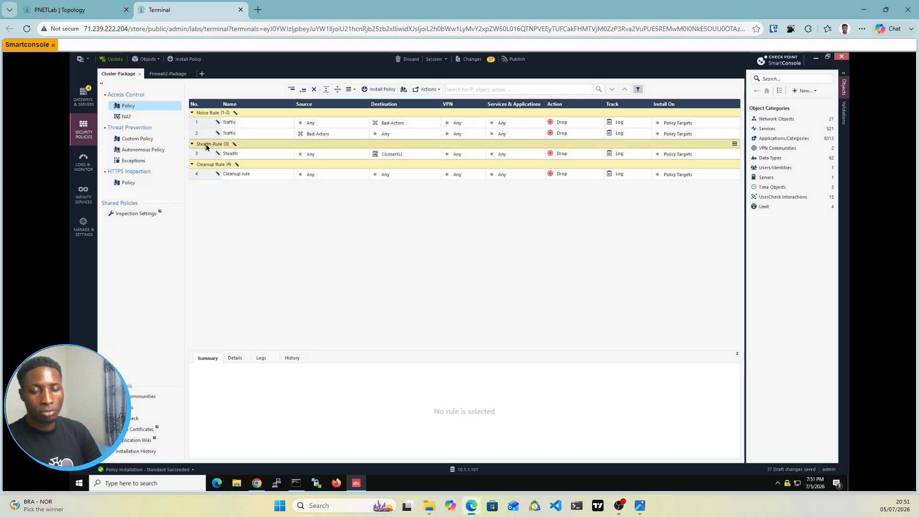
pyautogui.rightClick(207, 146)
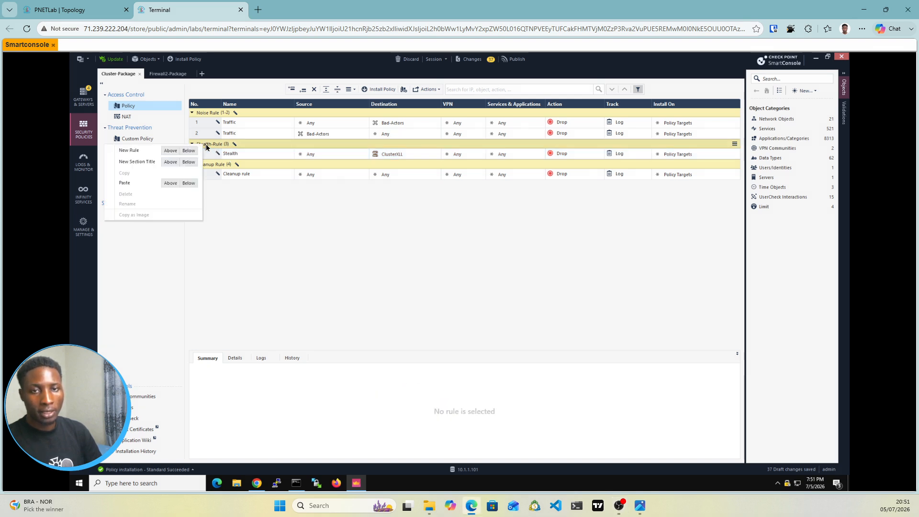
pyautogui.click(172, 164)
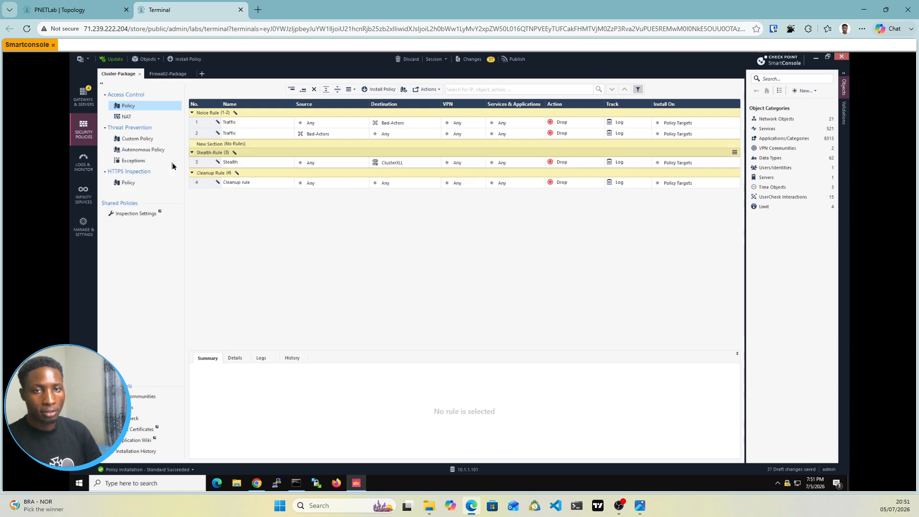
pyautogui.doubleClick(211, 144)
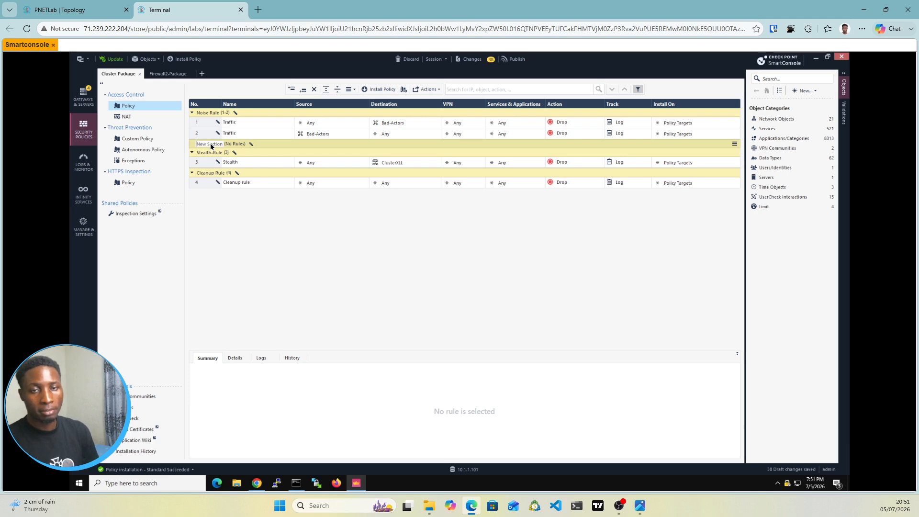
pyautogui.write('Mgmt')
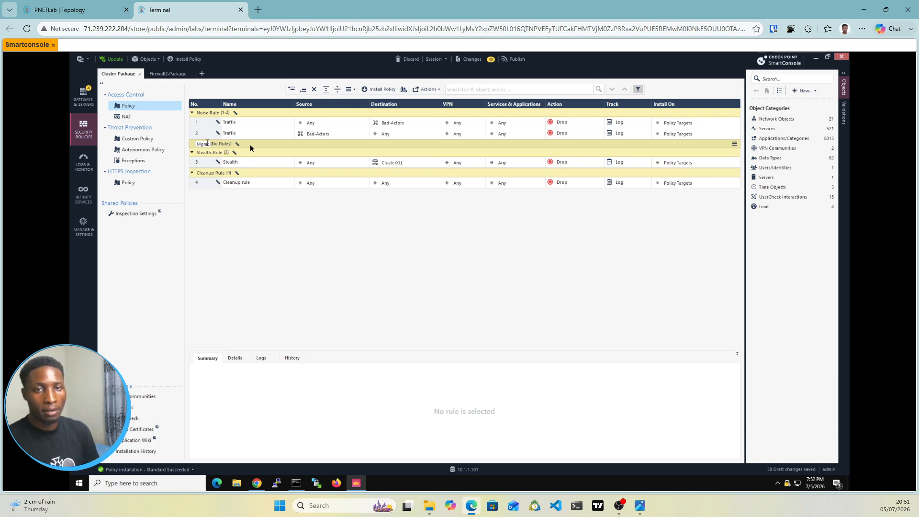
pyautogui.press('Return')
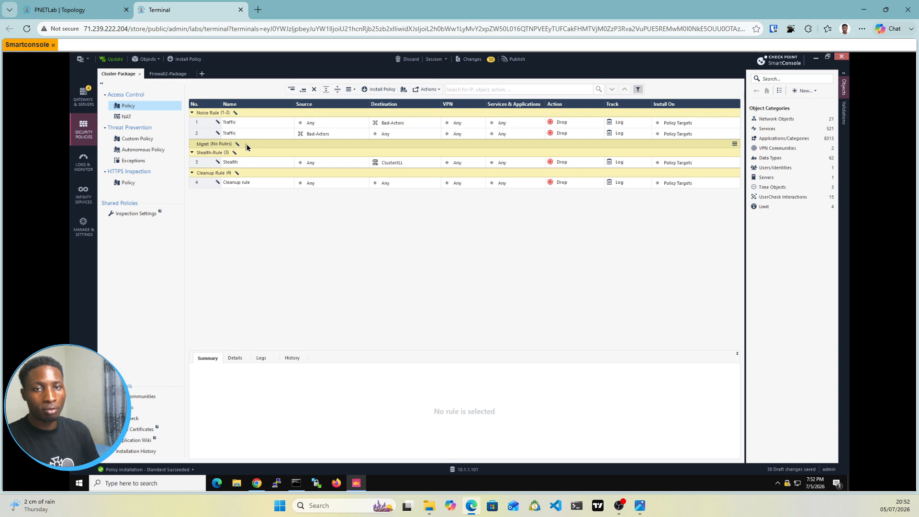
# Step: Add a new rule inside the Mgmt section and expand the section
pyautogui.rightClick(246, 144)
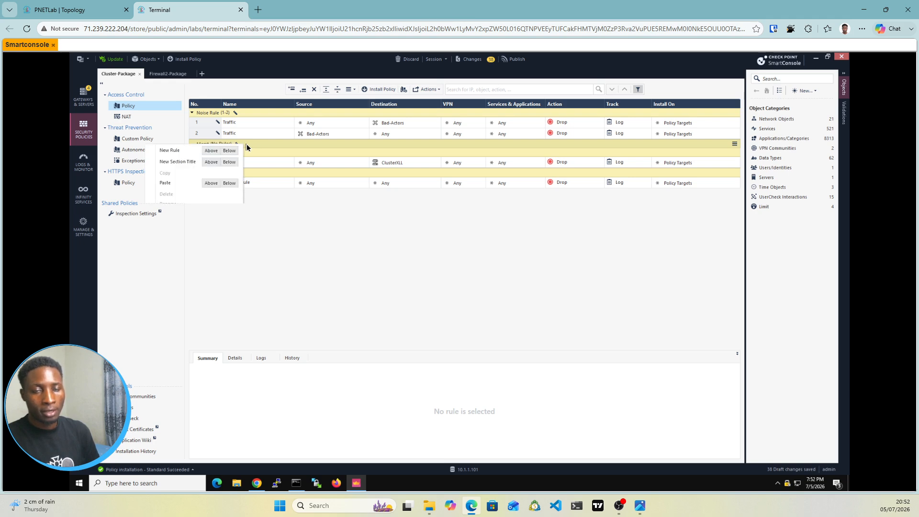
pyautogui.click(218, 152)
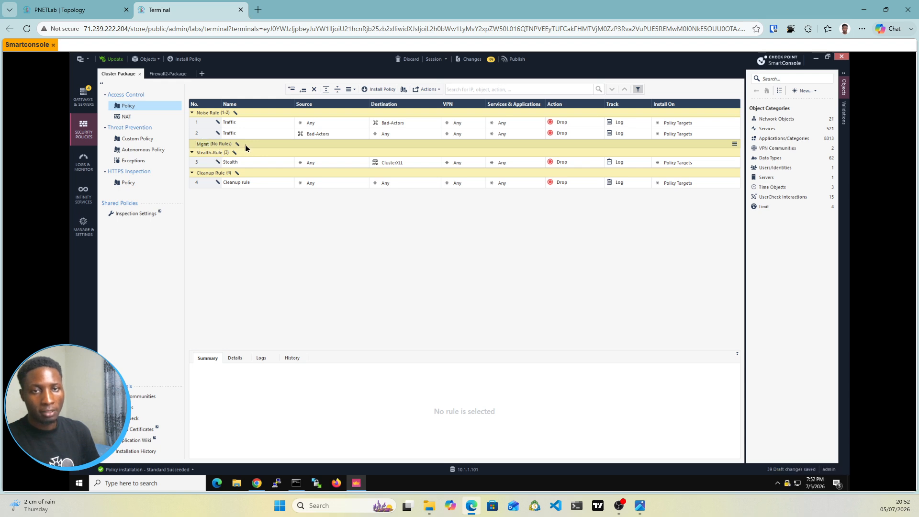
pyautogui.rightClick(246, 148)
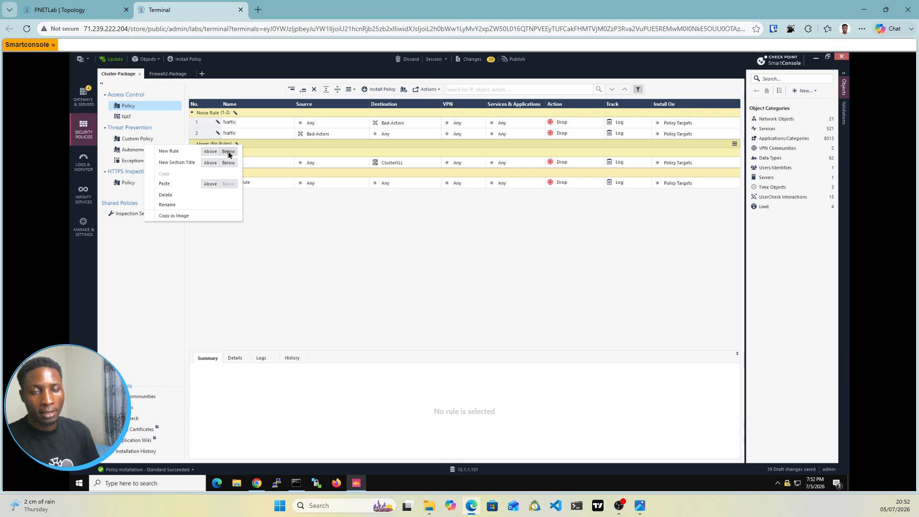
pyautogui.click(228, 152)
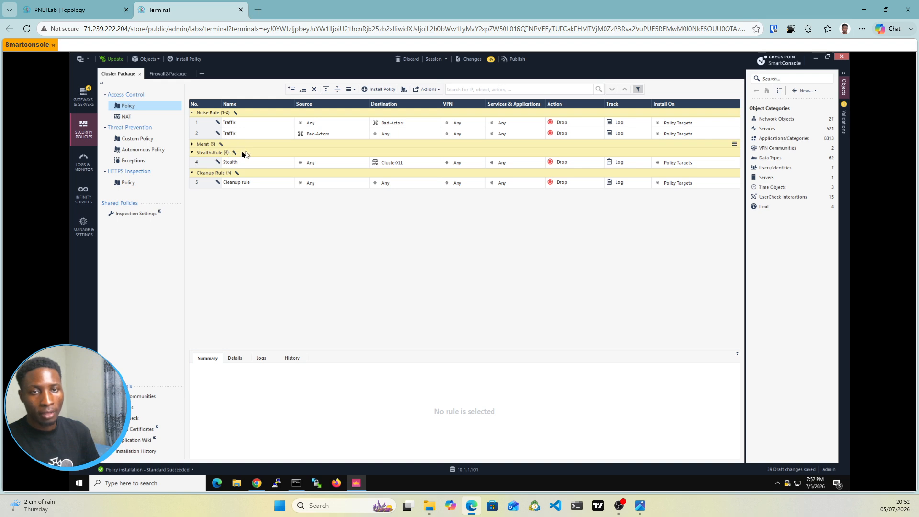
pyautogui.click(192, 144)
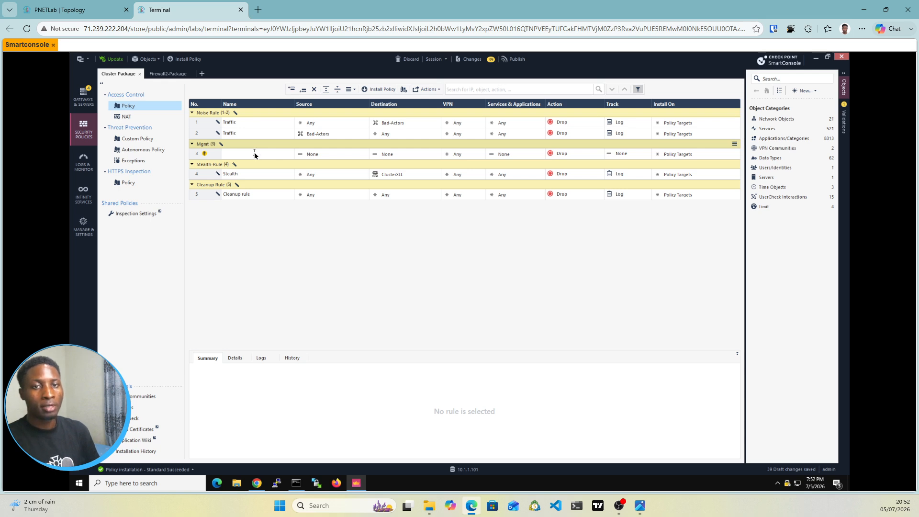
# Step: Name the new rule in the Mgmt section Managment
pyautogui.doubleClick(255, 154)
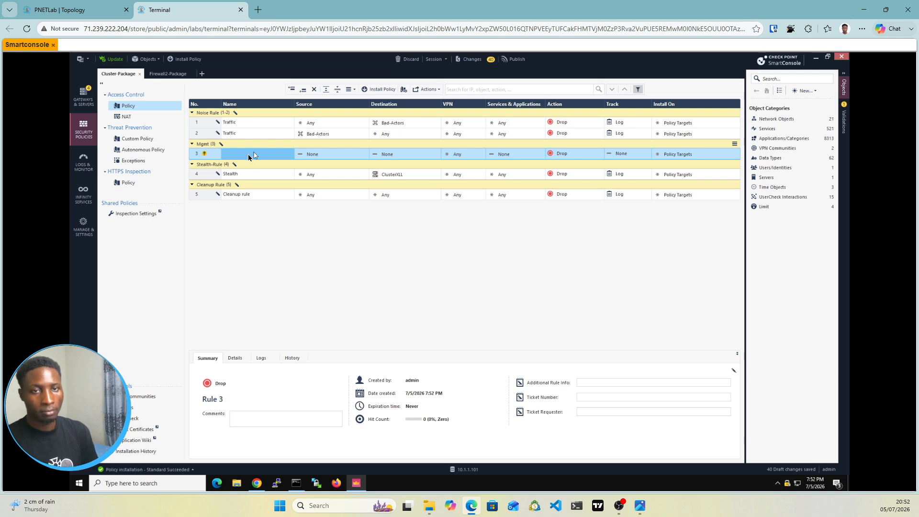
pyautogui.click(248, 157)
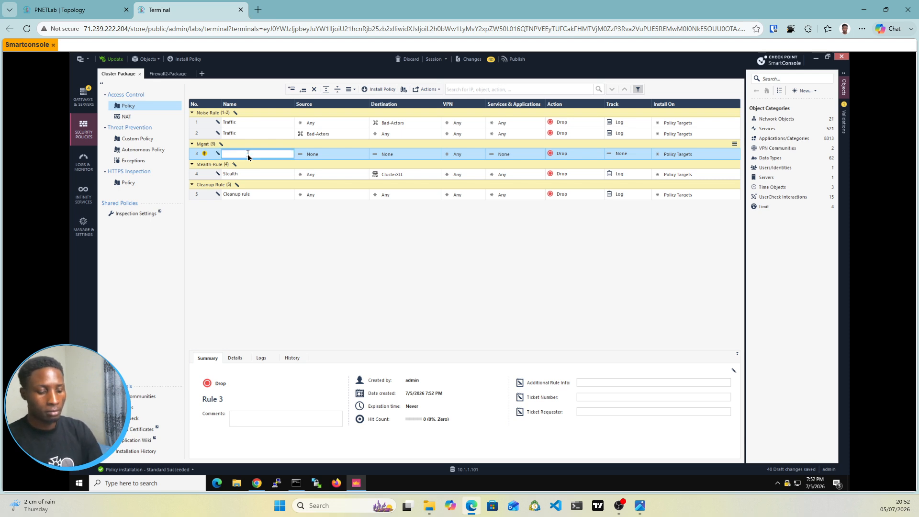
pyautogui.write('M')
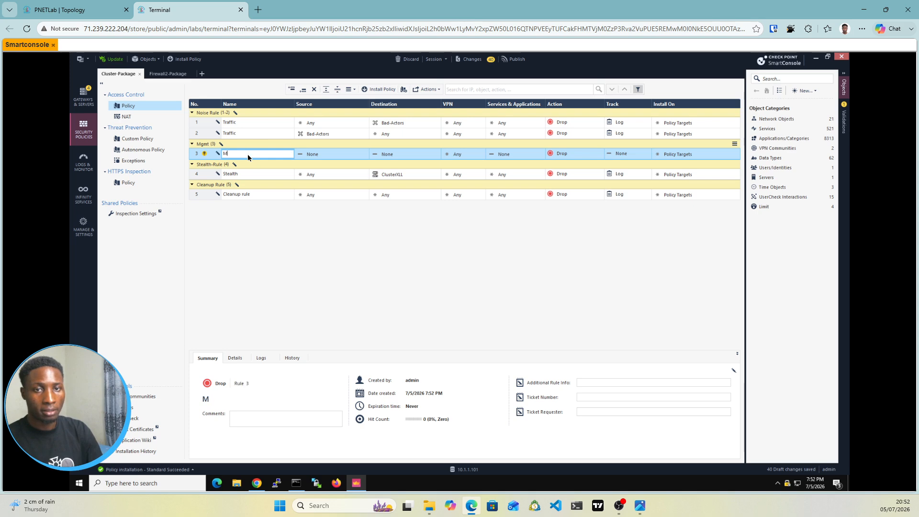
pyautogui.write('anagement')
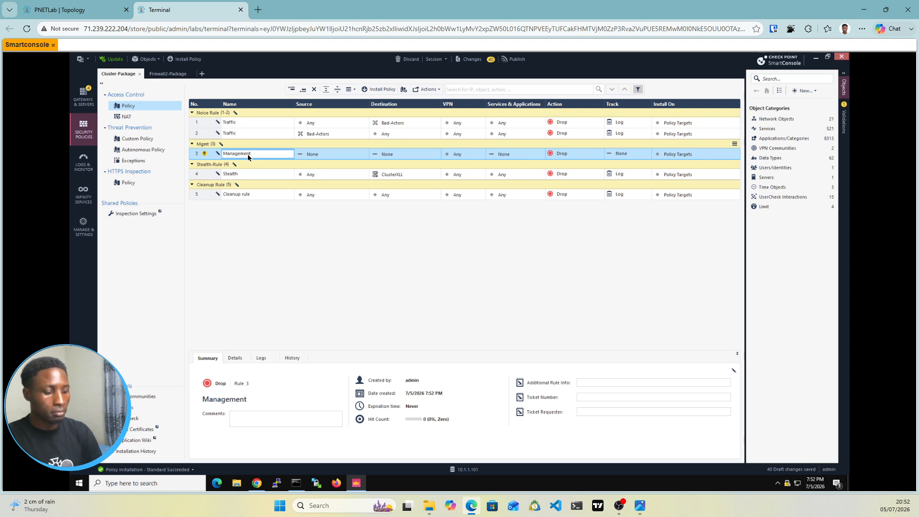
pyautogui.press('BackSpace')
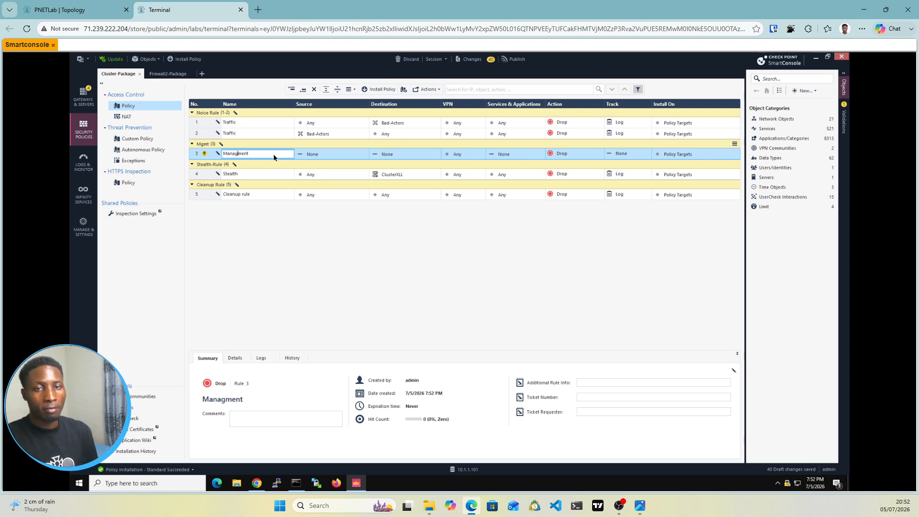
# Step: Look through the objects available for the Managment rule's source and start creating a new host there
pyautogui.click(329, 156)
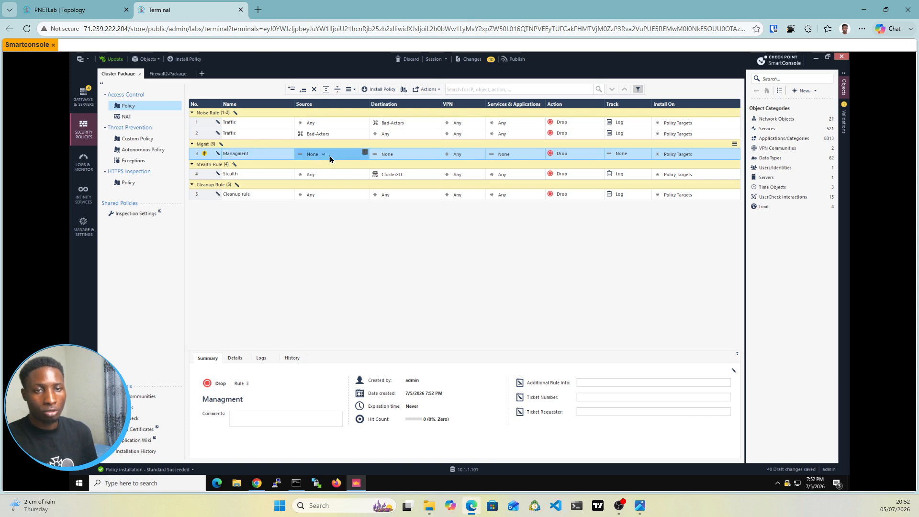
pyautogui.click(365, 152)
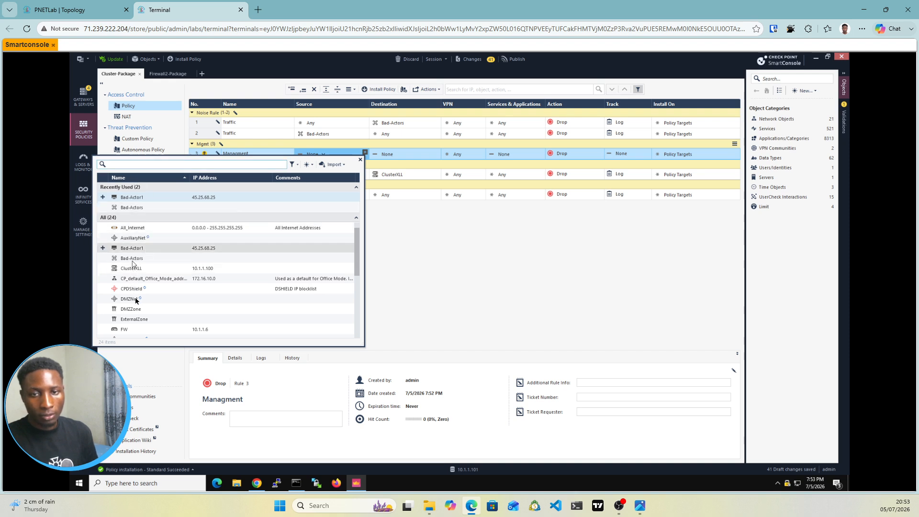
pyautogui.scroll(-2, 142, 270)
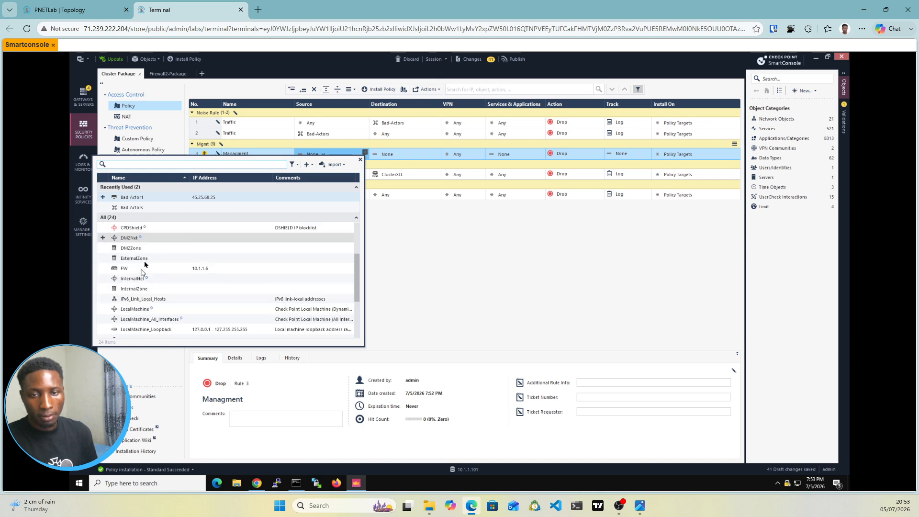
pyautogui.scroll(1, 144, 265)
pyautogui.scroll(-3, 144, 264)
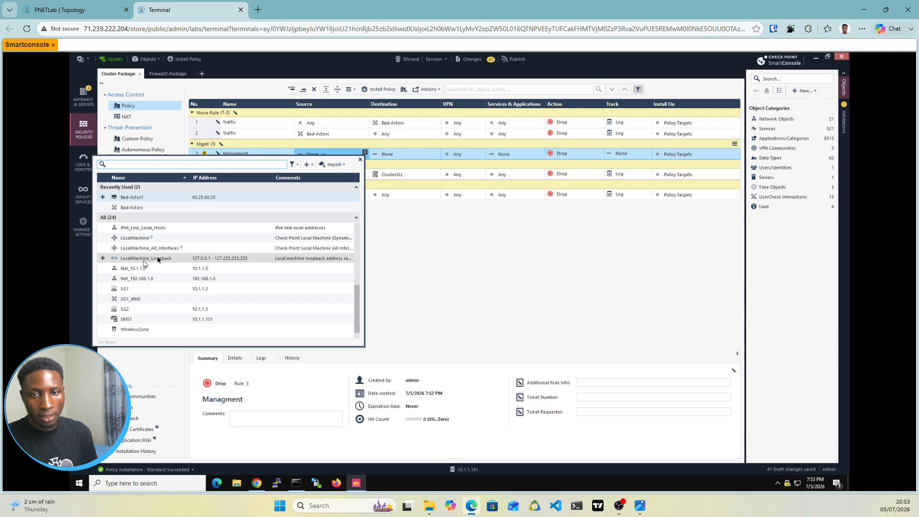
pyautogui.scroll(4, 158, 259)
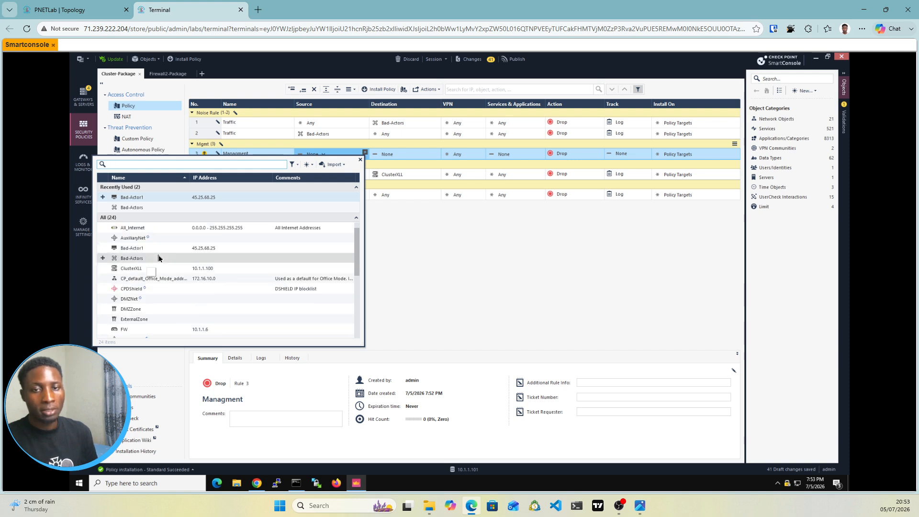
pyautogui.click(308, 166)
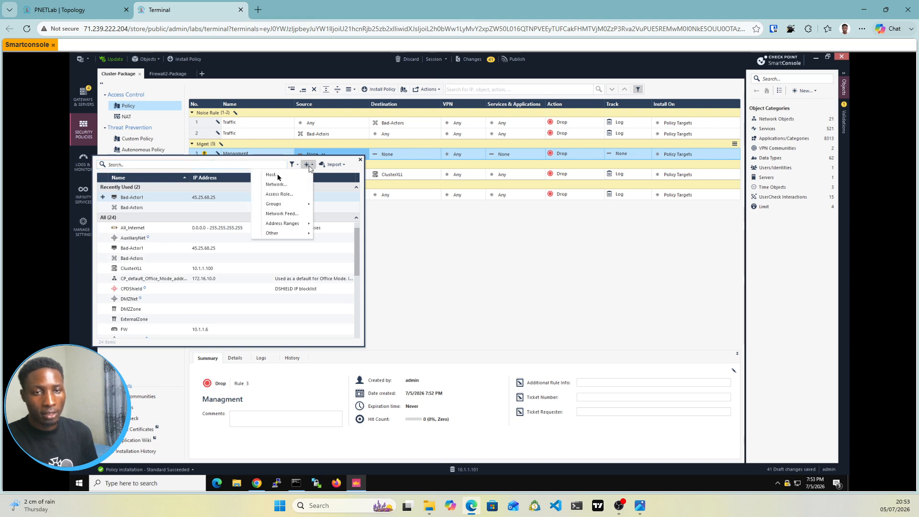
pyautogui.click(304, 166)
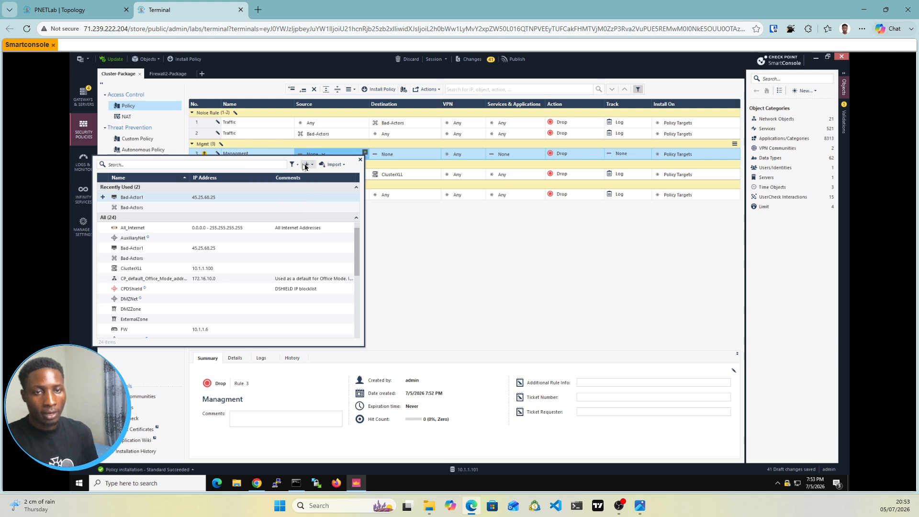
pyautogui.click(304, 166)
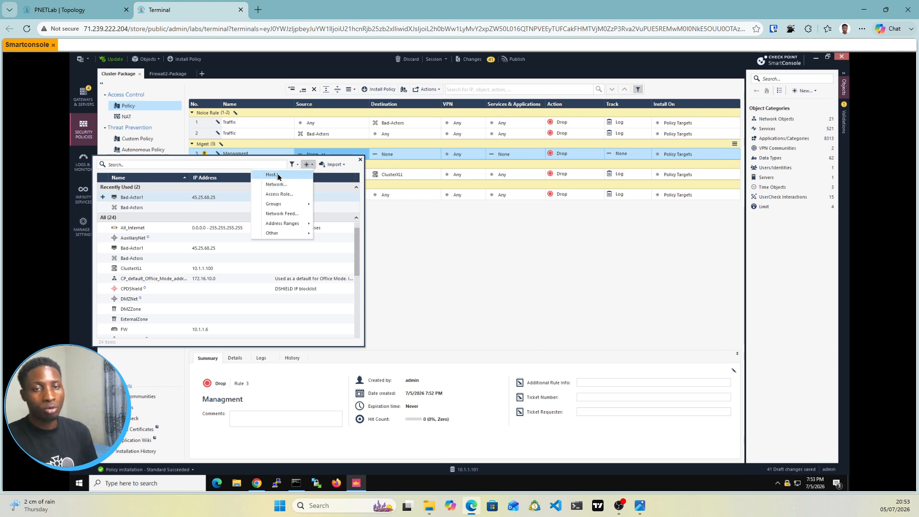
# Step: Check the Smartconsole machine's address in the lab topology and return to the policy session
pyautogui.click(72, 9)
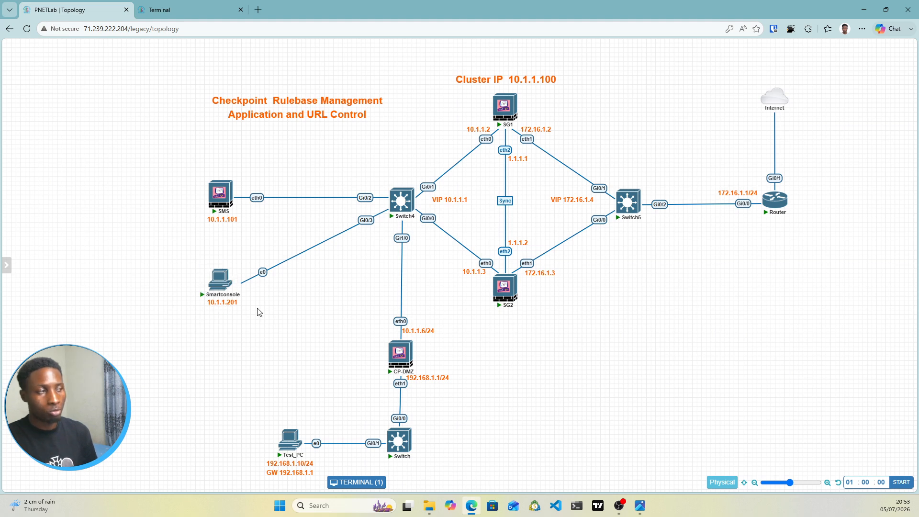
pyautogui.hotkey('alt', 'Tab')
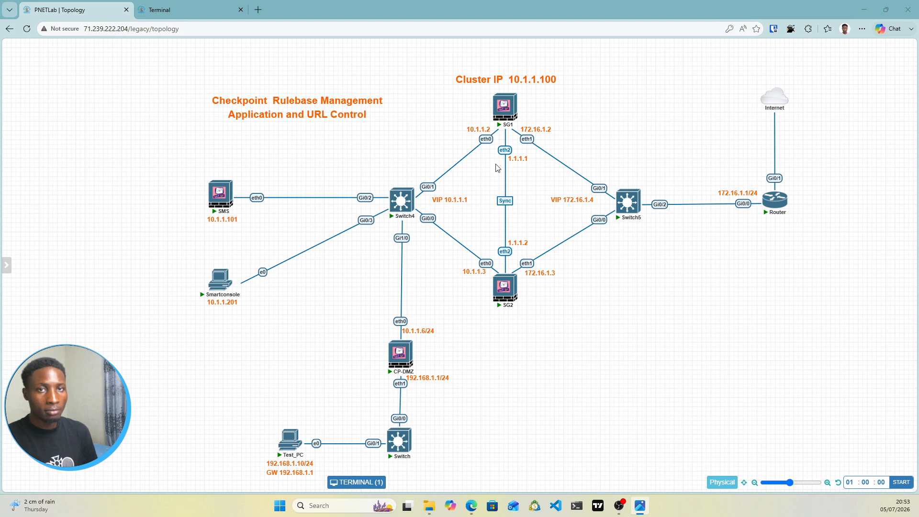
pyautogui.click(181, 9)
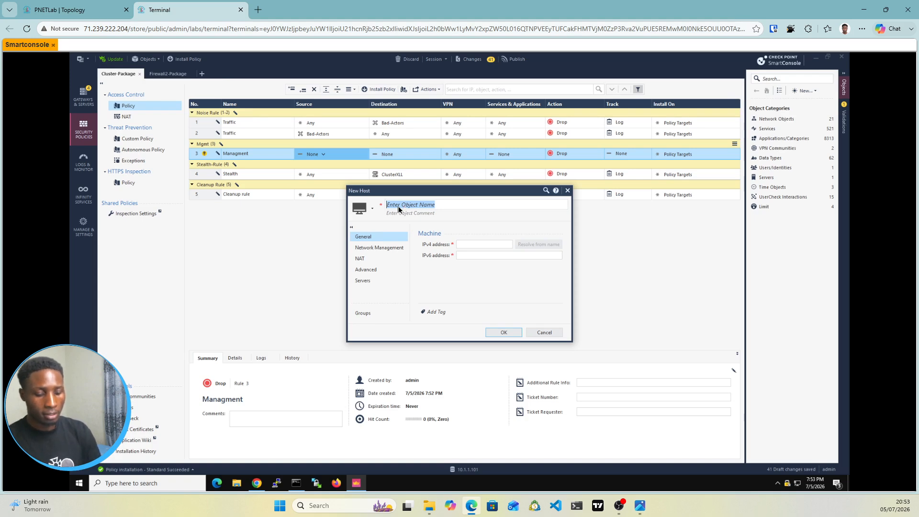
# Step: Name the new host SmartConsole-PC
pyautogui.write('S')
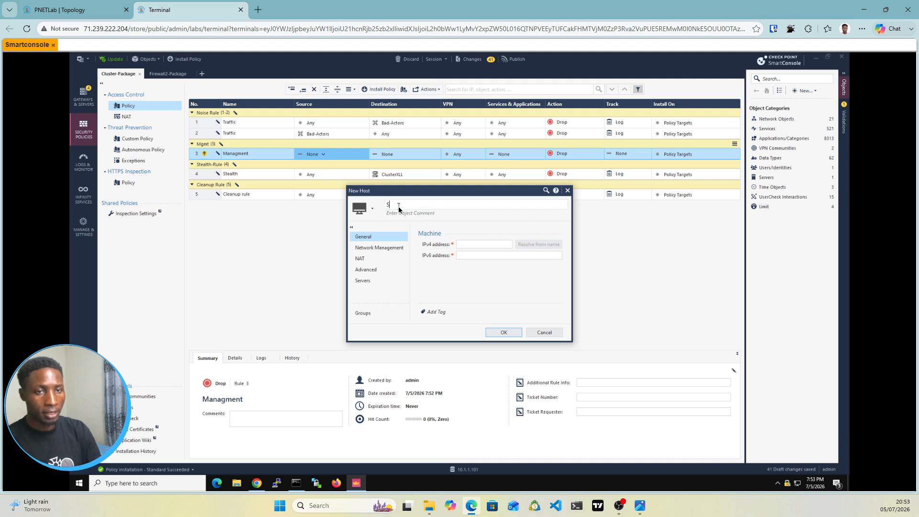
pyautogui.write('mart')
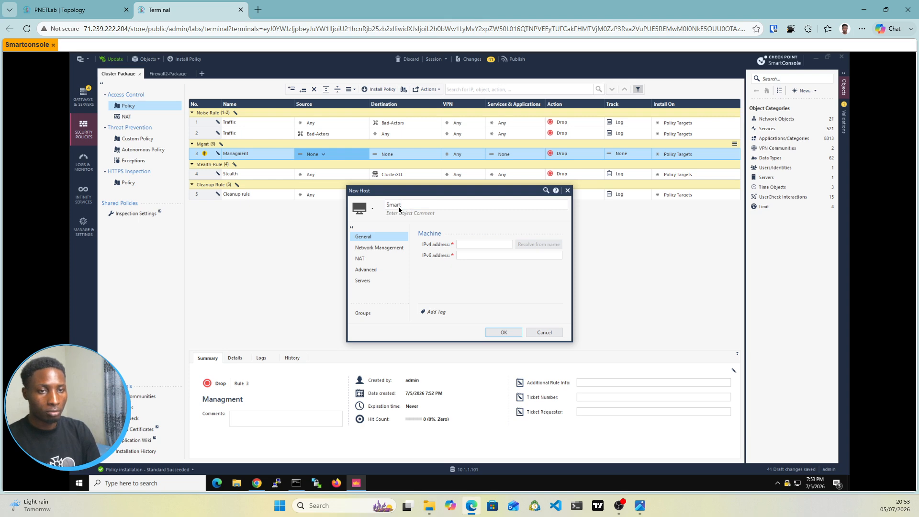
pyautogui.write('con')
pyautogui.press('BackSpace')
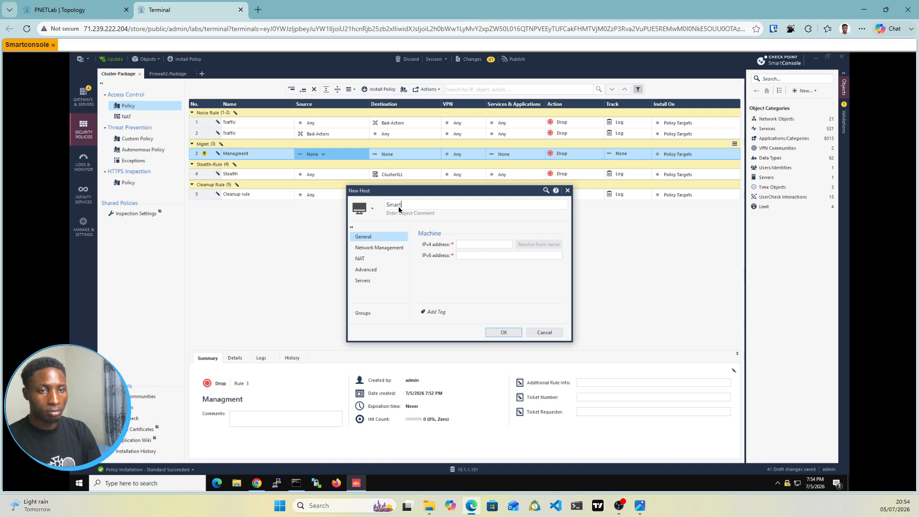
pyautogui.write('COnsile')
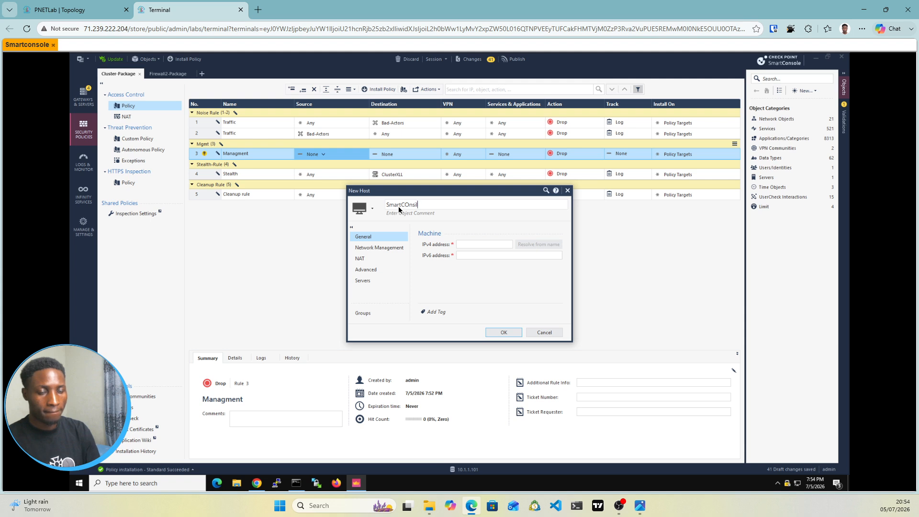
pyautogui.press('BackSpace')
pyautogui.press('BackSpace')
pyautogui.press('BackSpace')
pyautogui.press('BackSpace')
pyautogui.press('BackSpace')
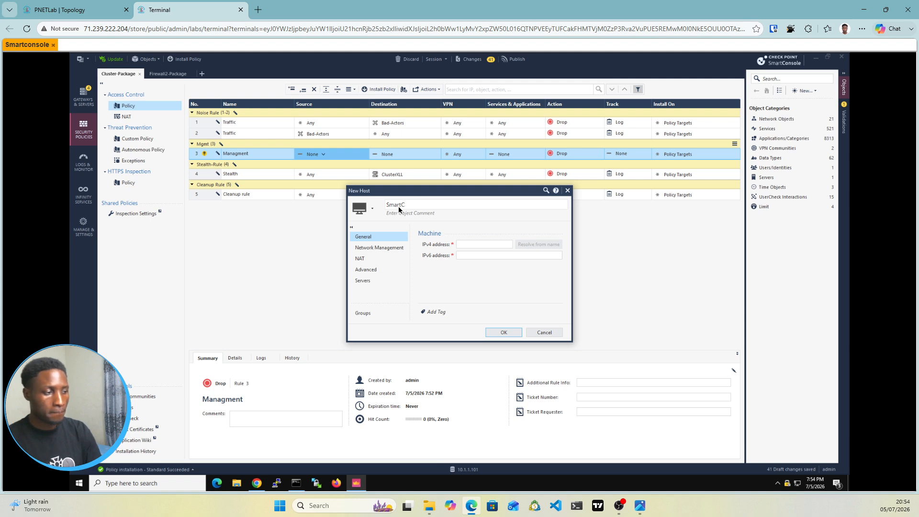
pyautogui.write('nsole-')
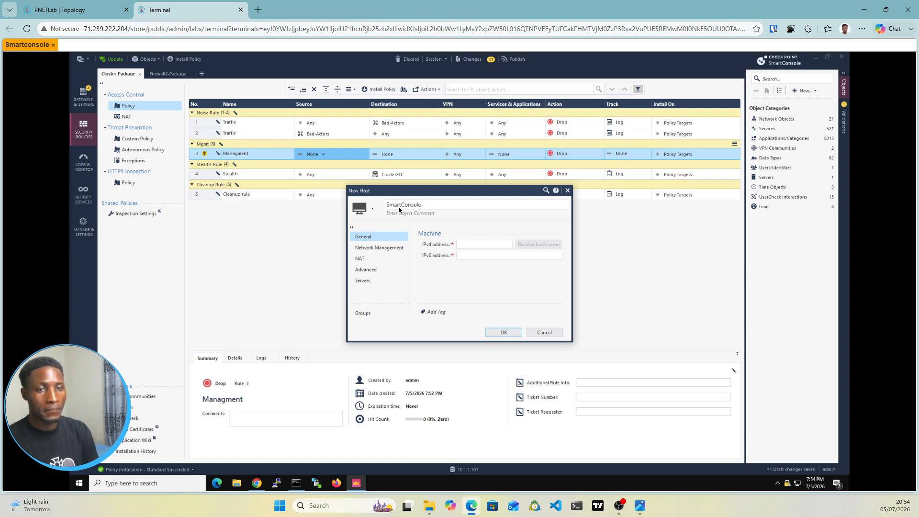
pyautogui.write('PC')
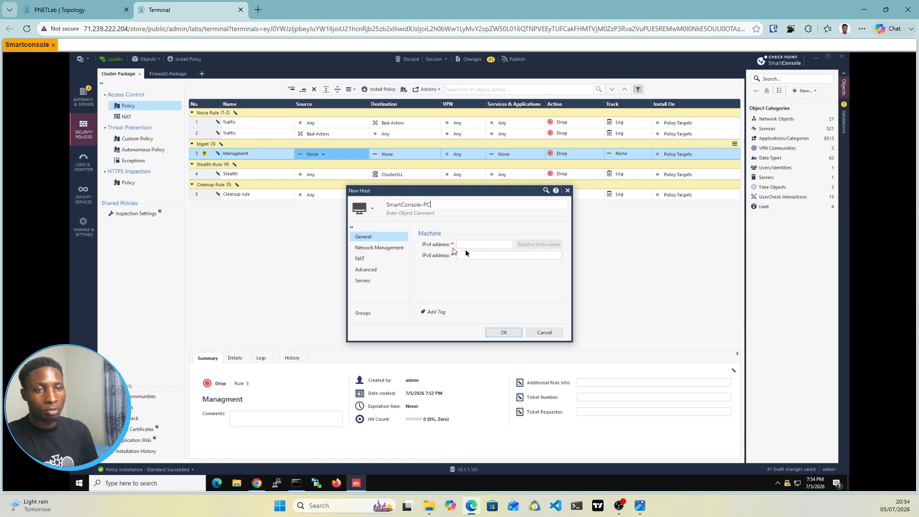
# Step: Recheck the Smartconsole machine's address in the lab topology, set the new host's IPv4 address to 10.1.1.201 and save the host
pyautogui.hotkey('ctrl', 'Tab')
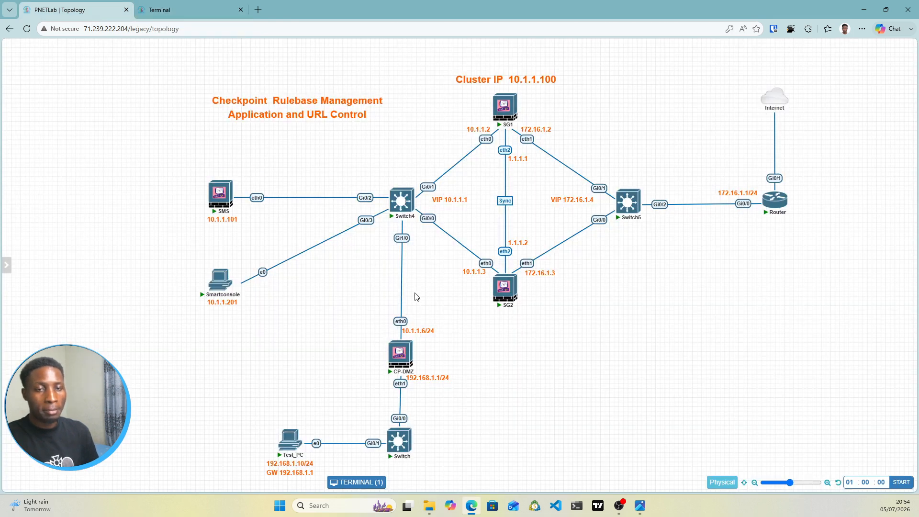
pyautogui.click(177, 10)
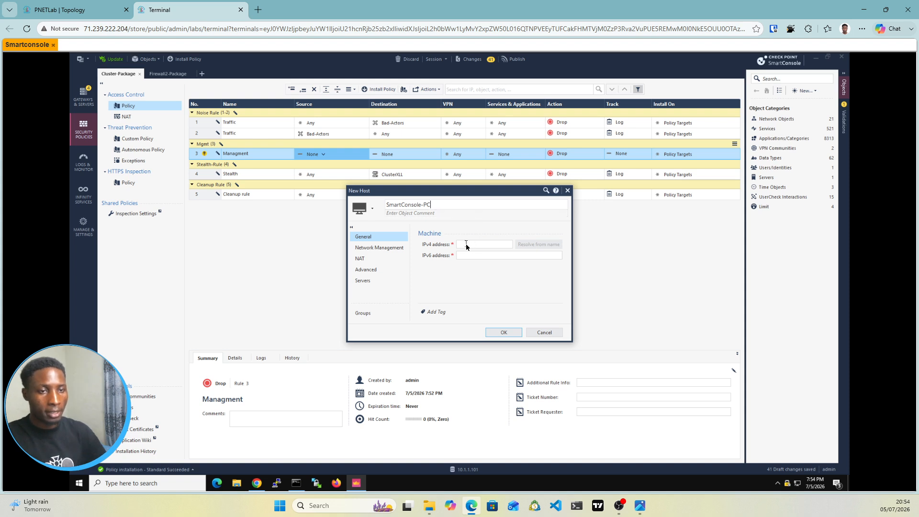
pyautogui.click(466, 246)
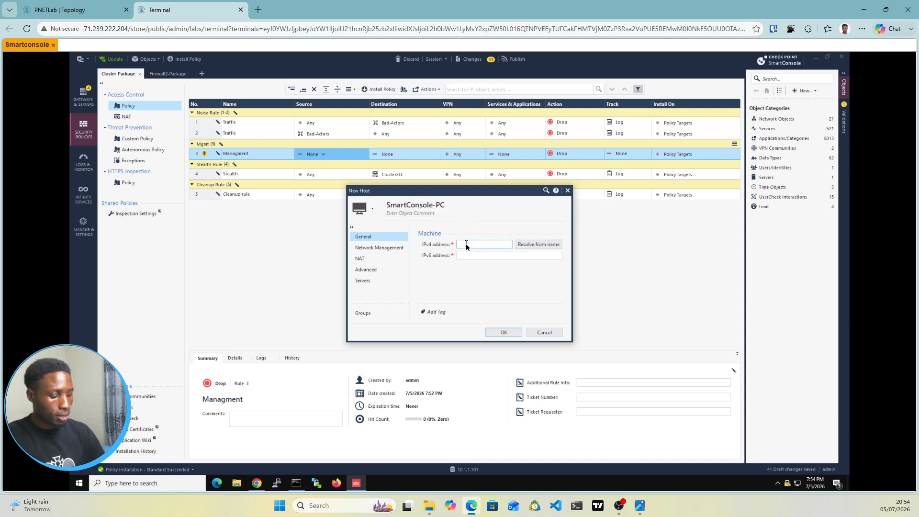
pyautogui.write('10.')
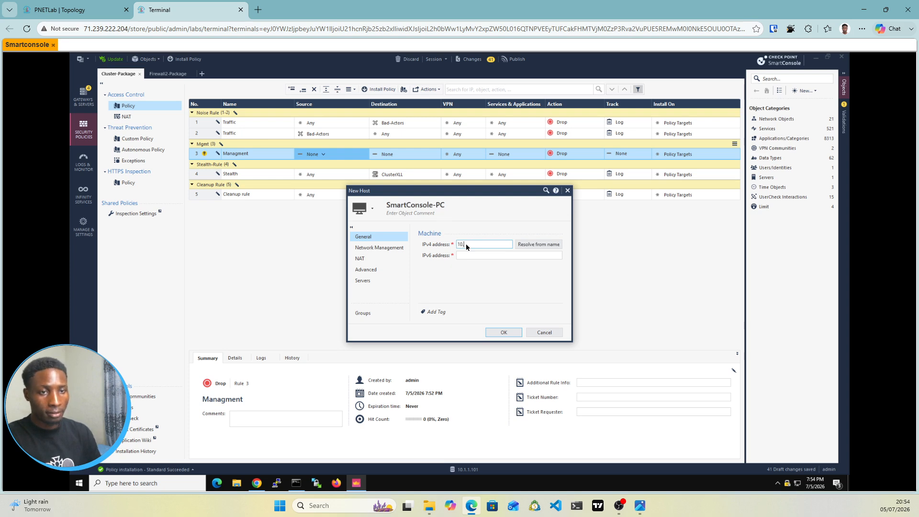
pyautogui.write('1.1.201')
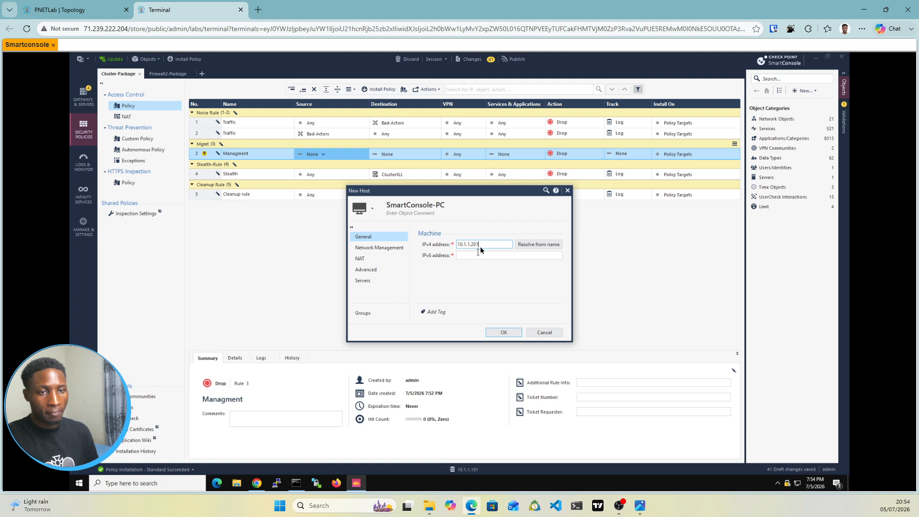
pyautogui.click(504, 333)
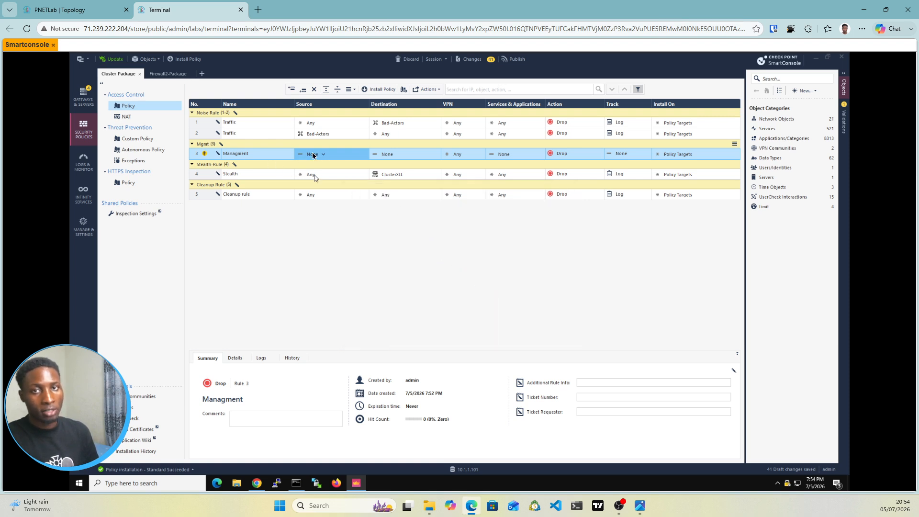
# Step: Review the lab topology once more and set the Managment rule's destination to the ClusterXLL object
pyautogui.click(64, 8)
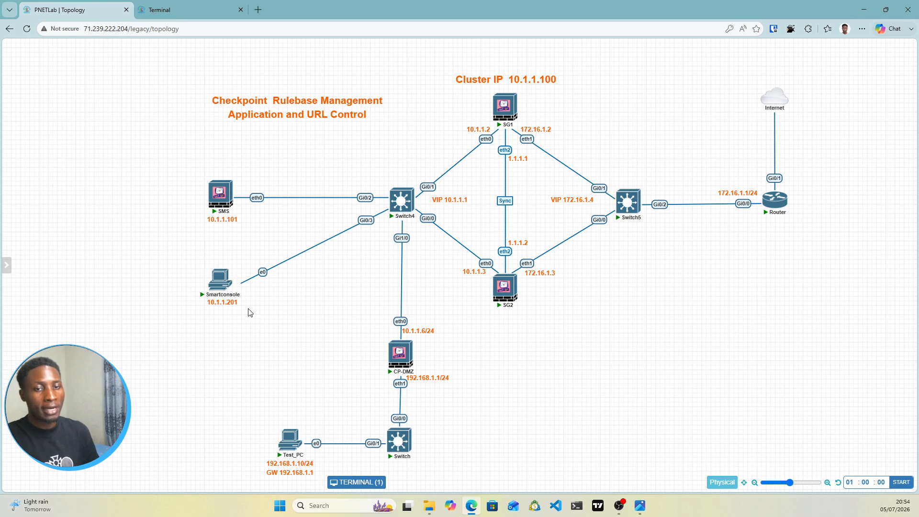
pyautogui.click(156, 6)
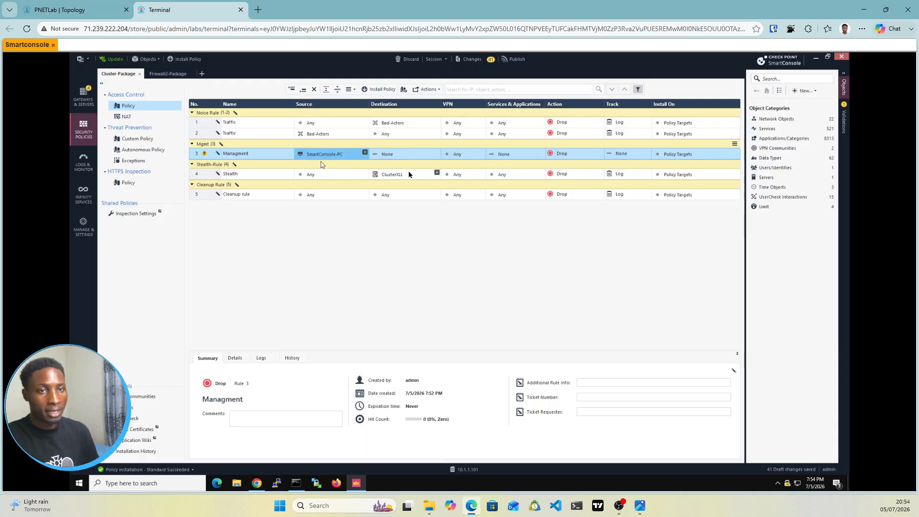
pyautogui.moveTo(436, 156)
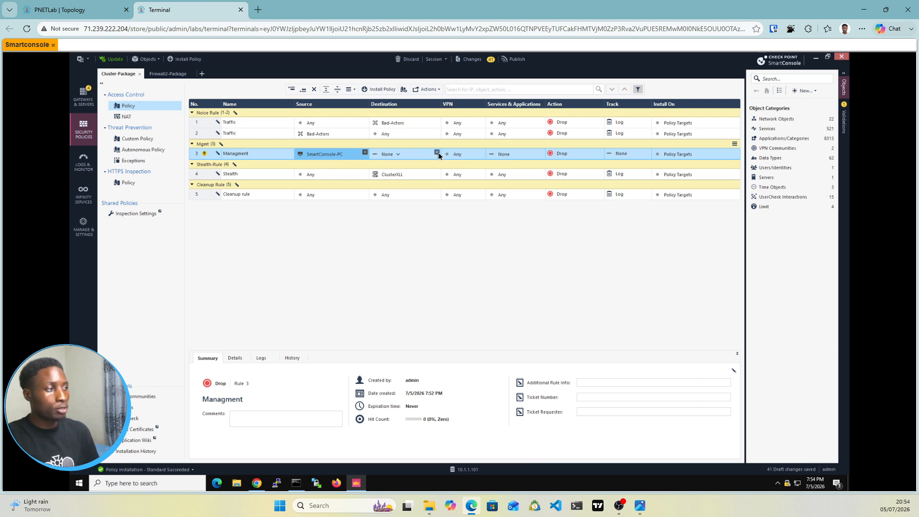
pyautogui.click(439, 156)
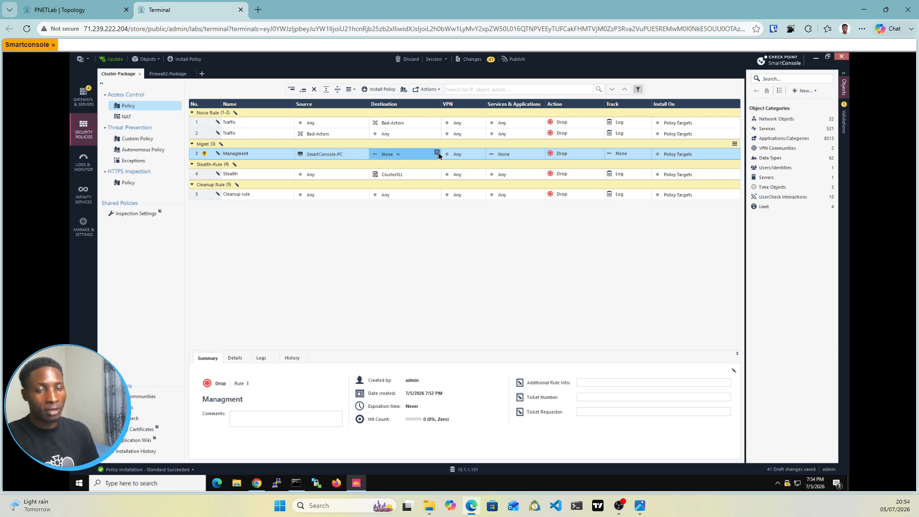
pyautogui.click(438, 154)
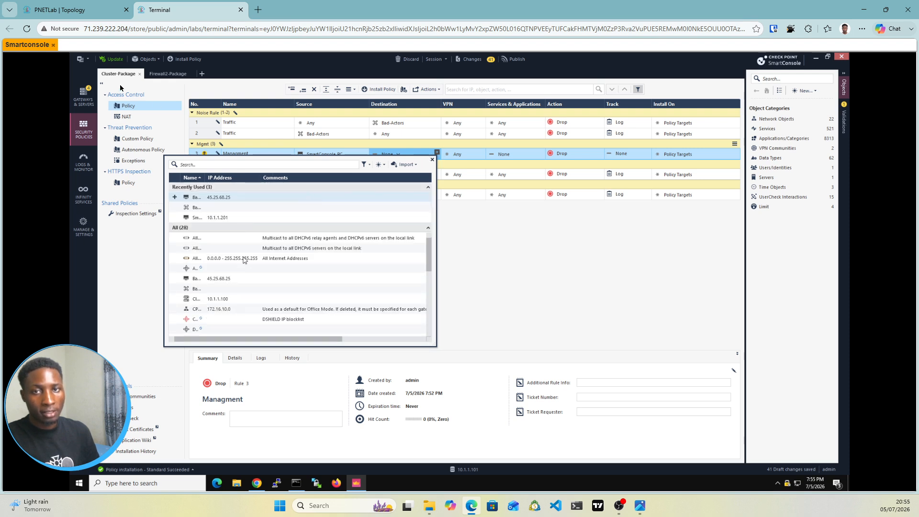
pyautogui.click(197, 300)
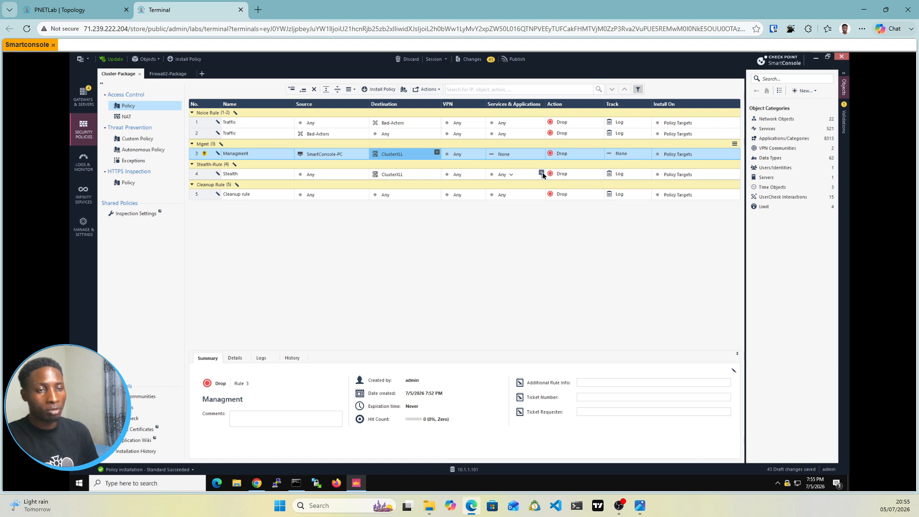
# Step: Add the services http, https, ssh and ssh_version_2 to the Stealth rule
pyautogui.click(541, 173)
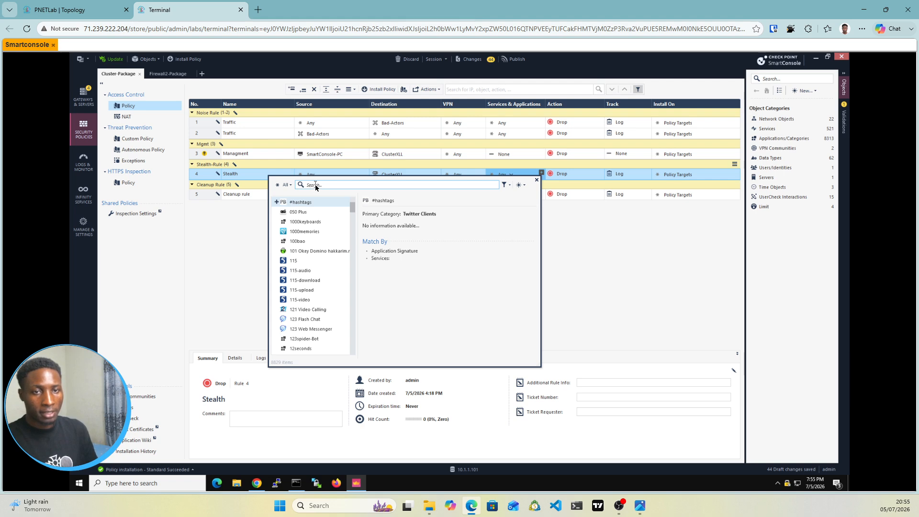
pyautogui.click(316, 185)
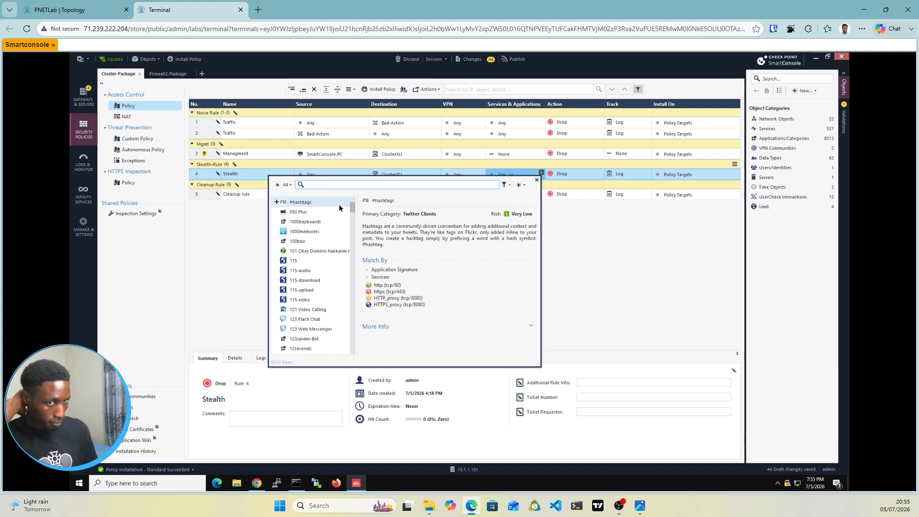
pyautogui.write('http')
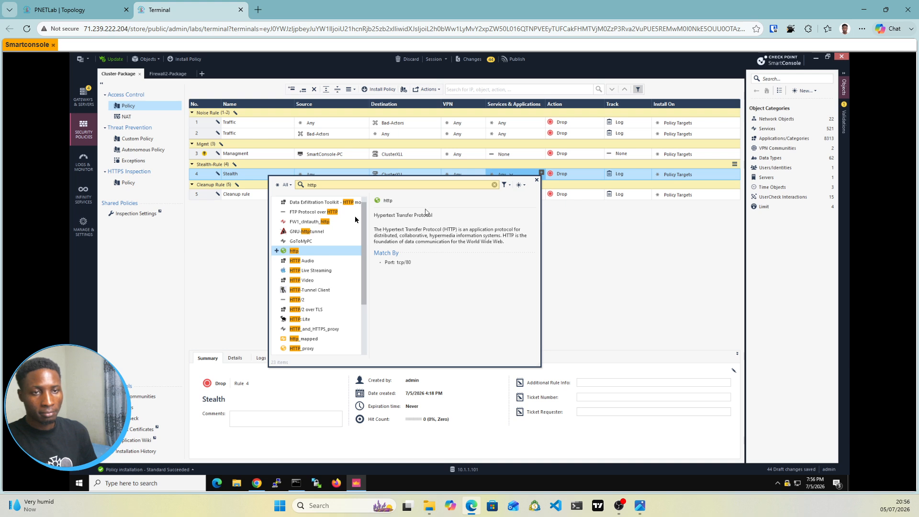
pyautogui.click(278, 251)
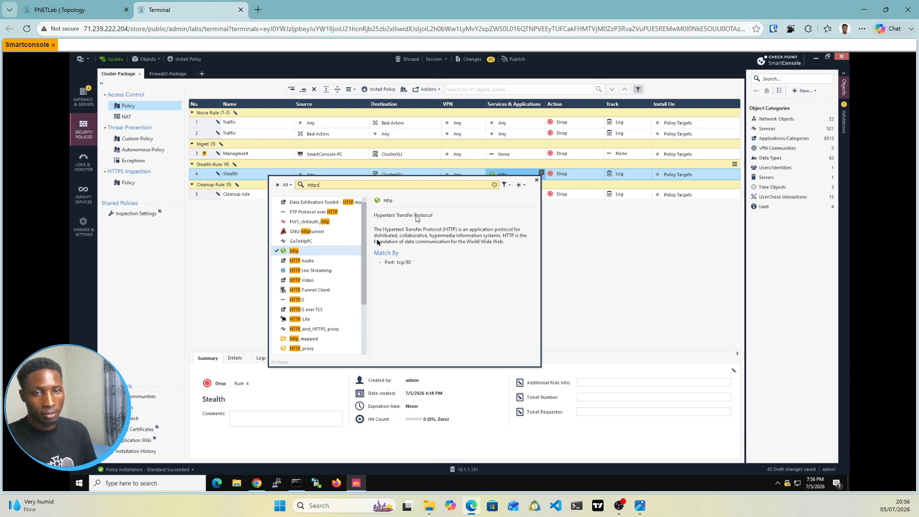
pyautogui.write('s')
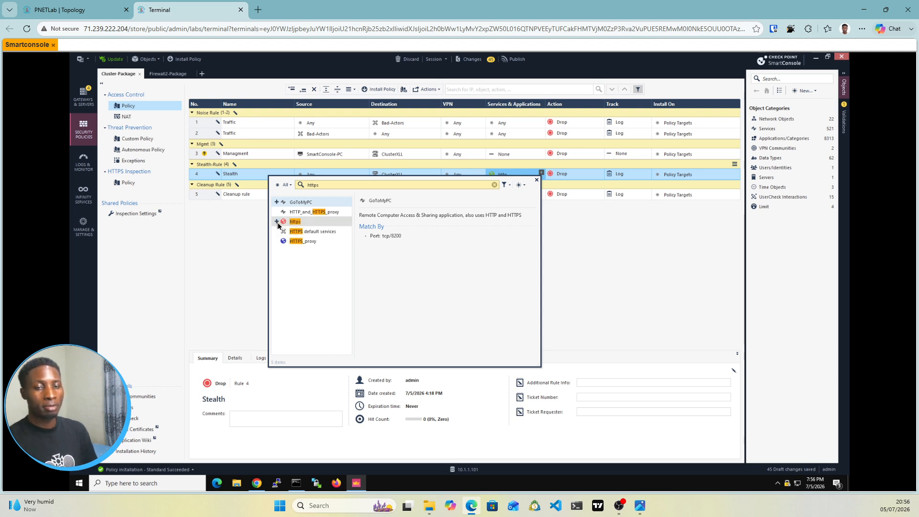
pyautogui.click(277, 222)
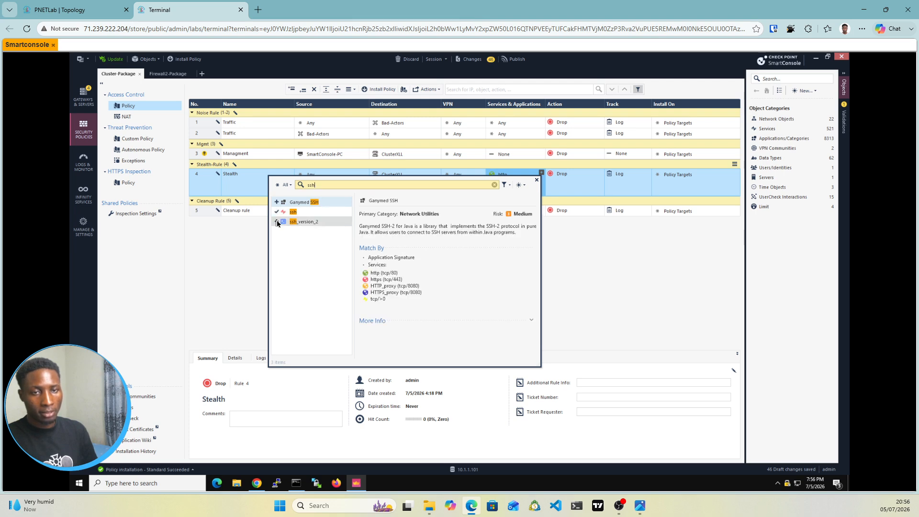
pyautogui.click(277, 222)
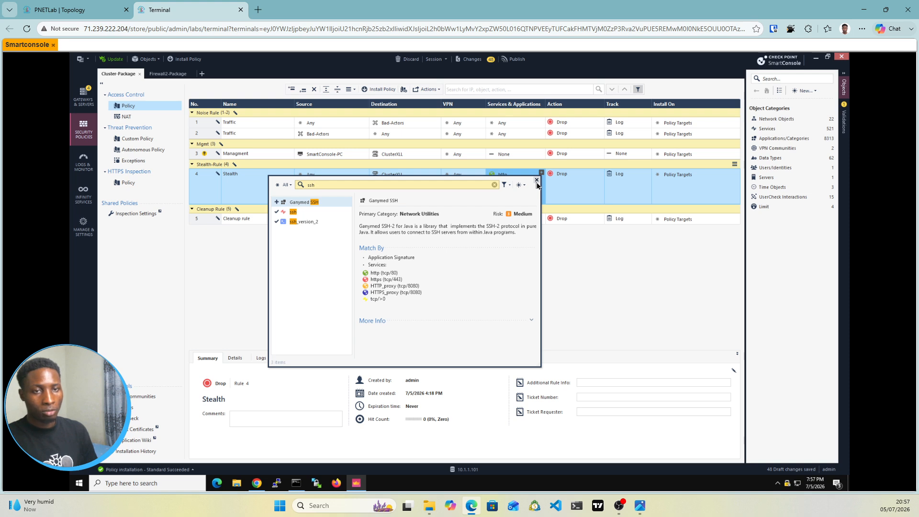
pyautogui.click(536, 181)
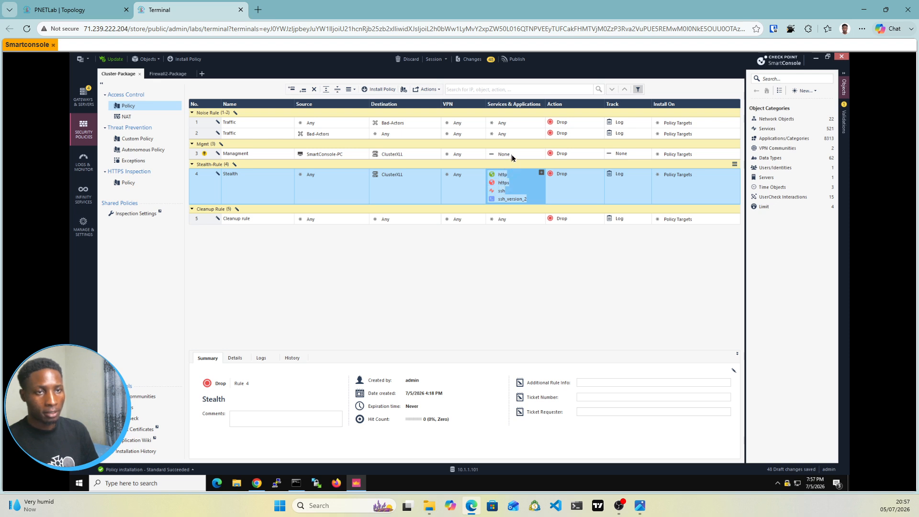
# Step: Copy the http, https, ssh and ssh_version_2 services from the Stealth rule to the Managment rule, and reset the Stealth rule's services to Any
pyautogui.moveTo(504, 185)
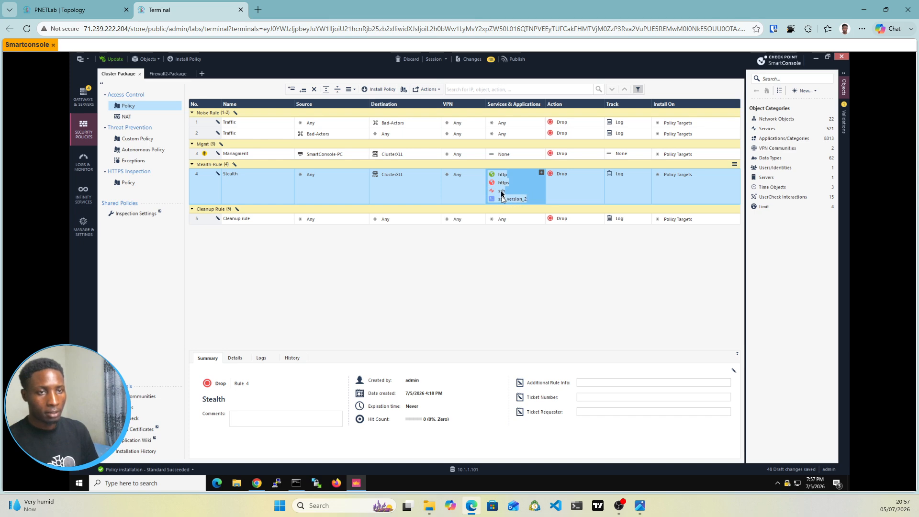
pyautogui.moveTo(502, 195)
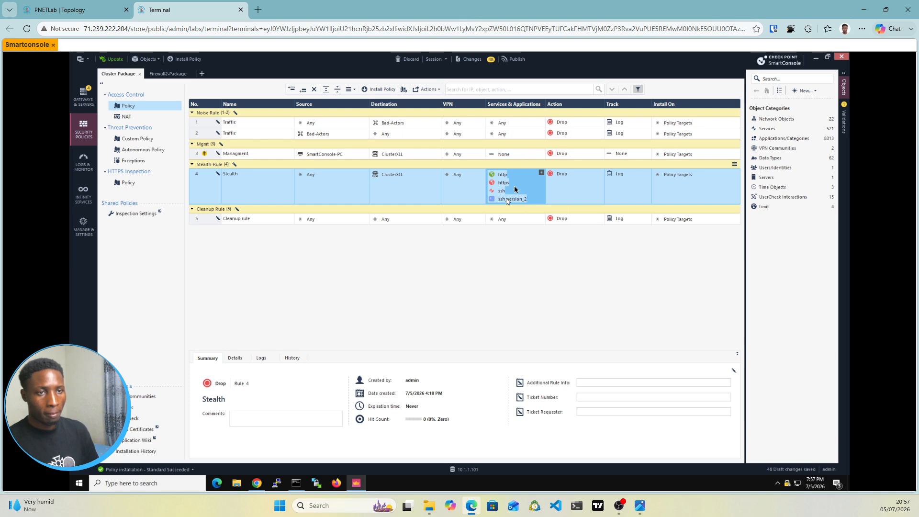
pyautogui.moveTo(507, 199); pyautogui.dragTo(529, 159)
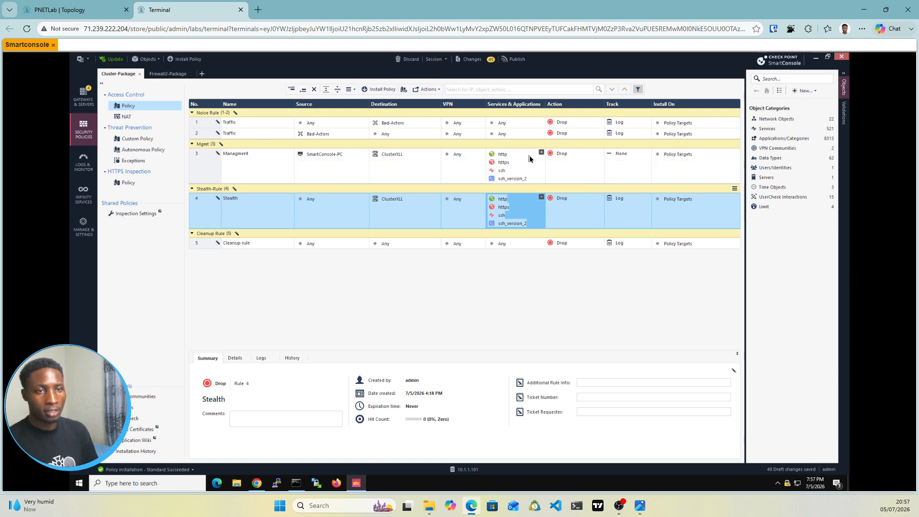
pyautogui.rightClick(500, 212)
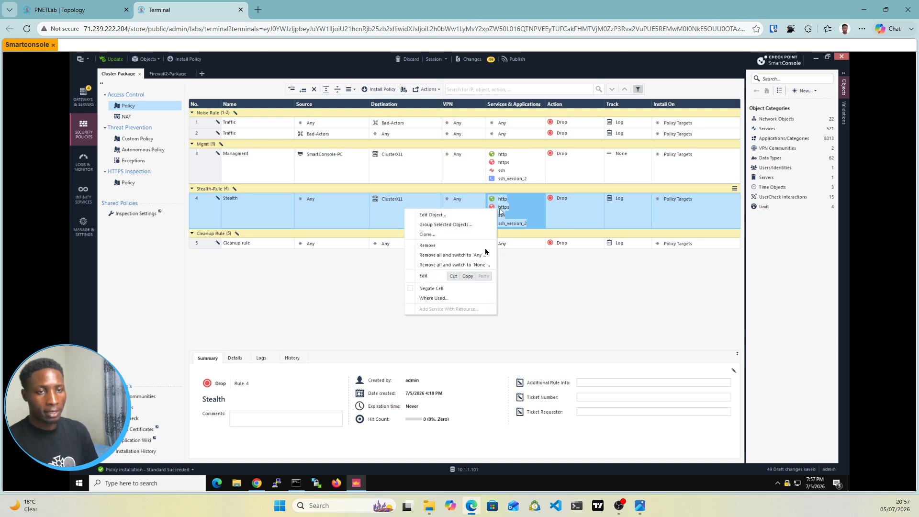
pyautogui.click(470, 258)
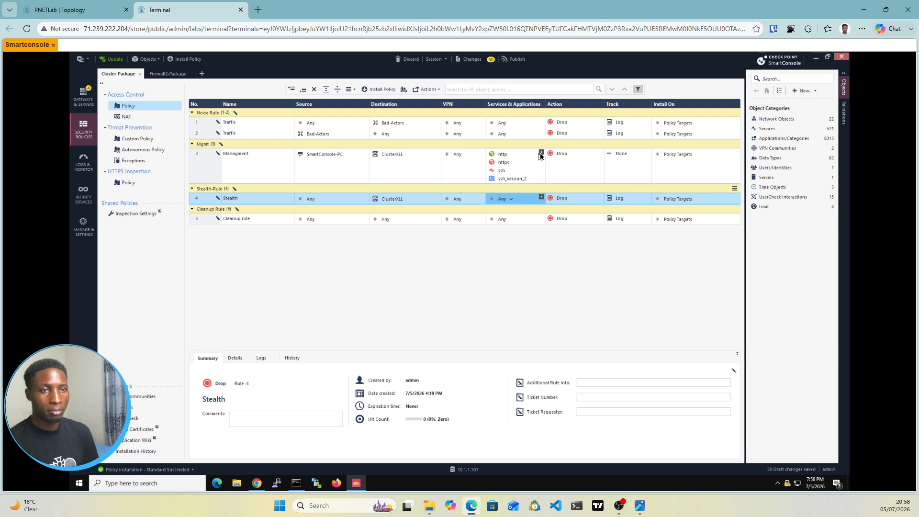
# Step: Add the services echo-reply, echo-reply6, echo-request and echo-request6 to the Managment rule
pyautogui.click(540, 155)
pyautogui.click(540, 153)
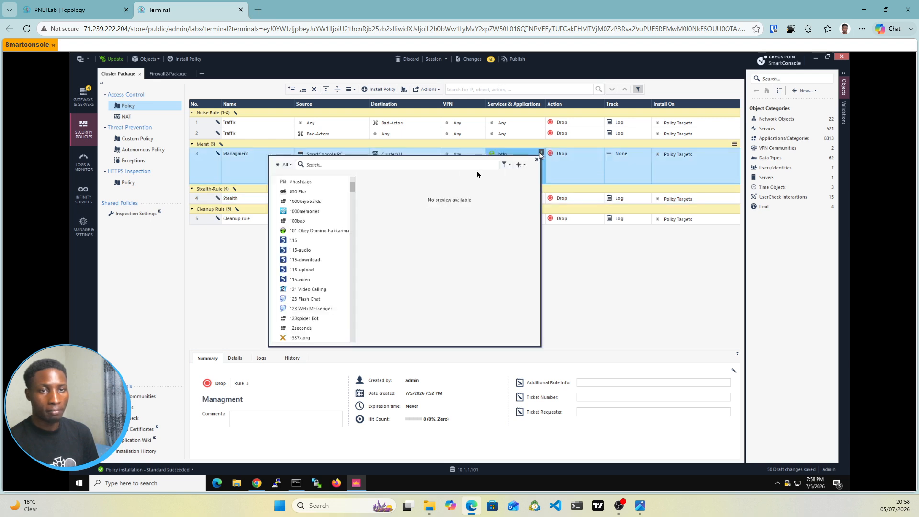
pyautogui.click(308, 165)
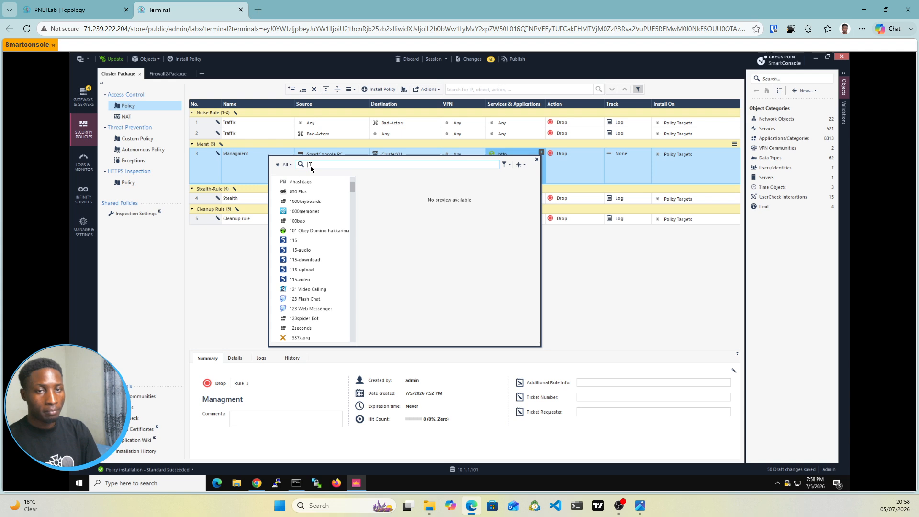
pyautogui.write('echo')
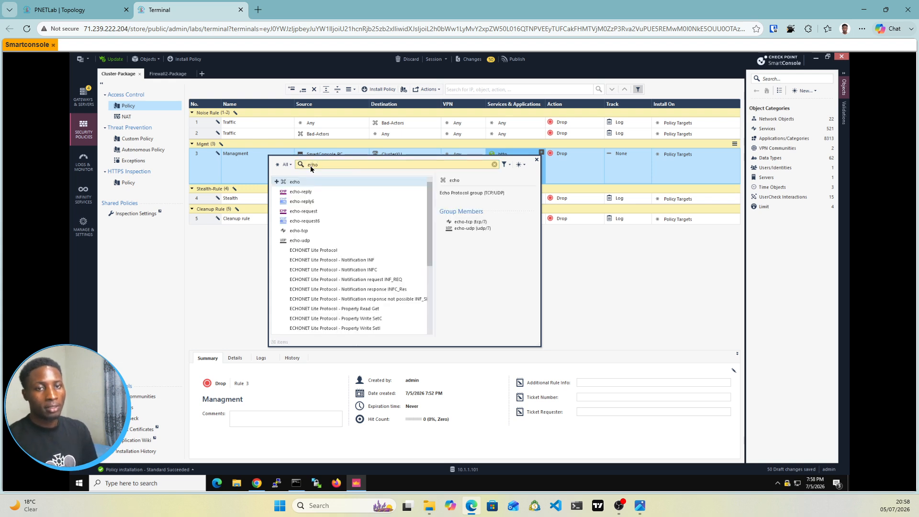
pyautogui.click(276, 192)
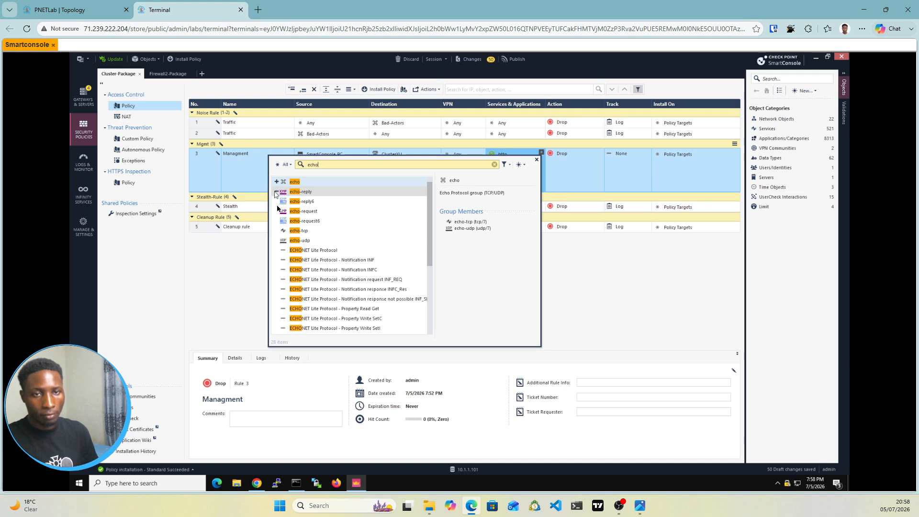
pyautogui.click(276, 202)
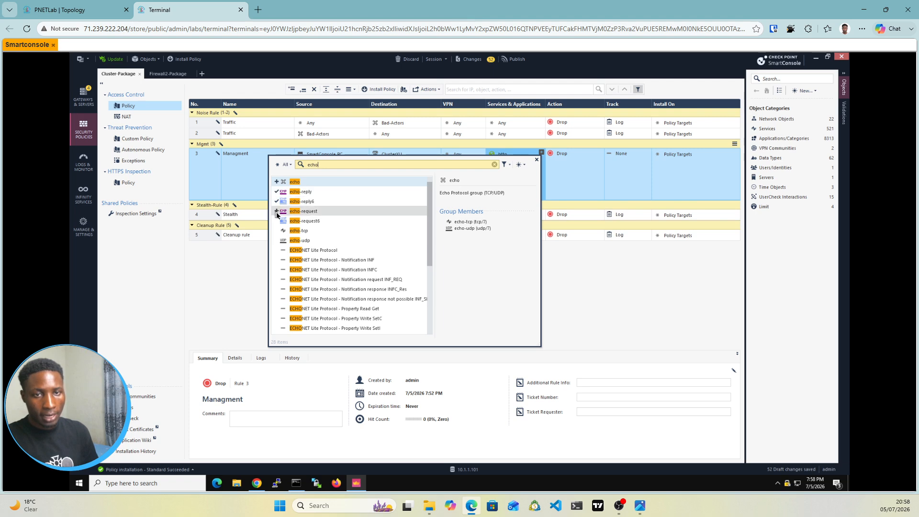
pyautogui.click(276, 212)
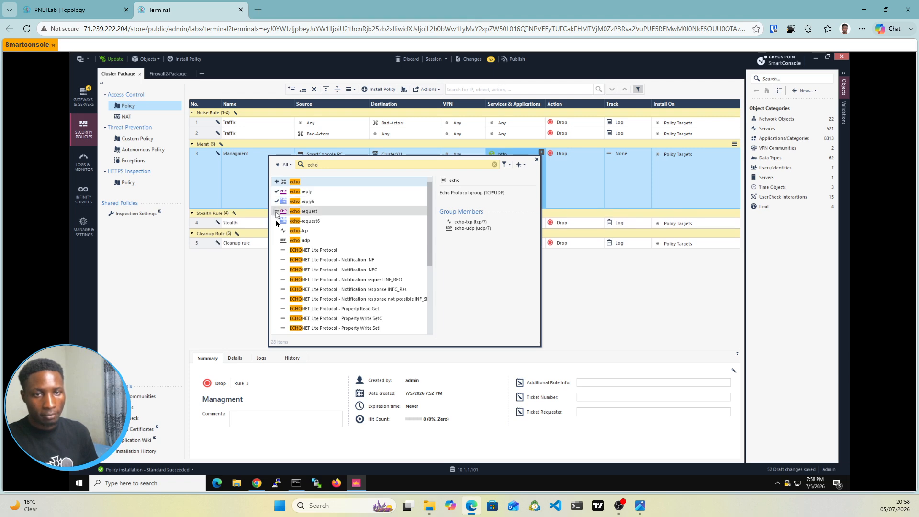
pyautogui.click(276, 221)
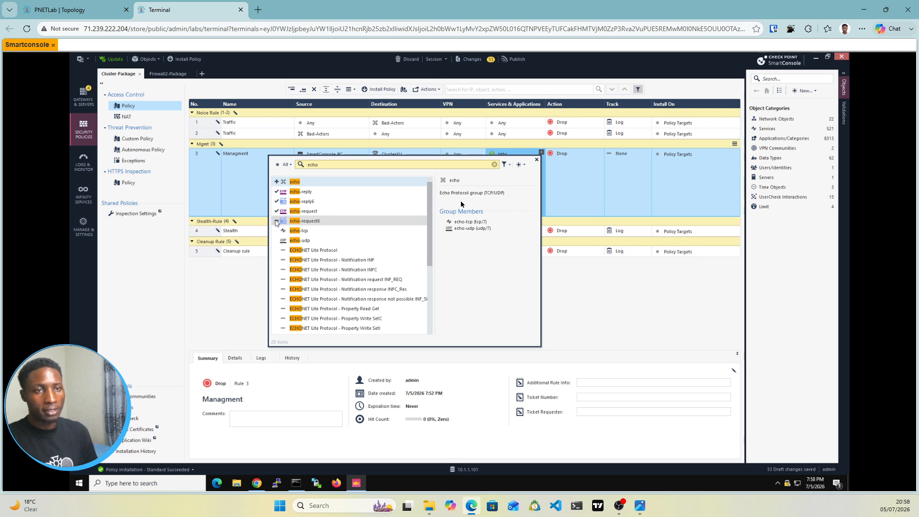
pyautogui.click(567, 171)
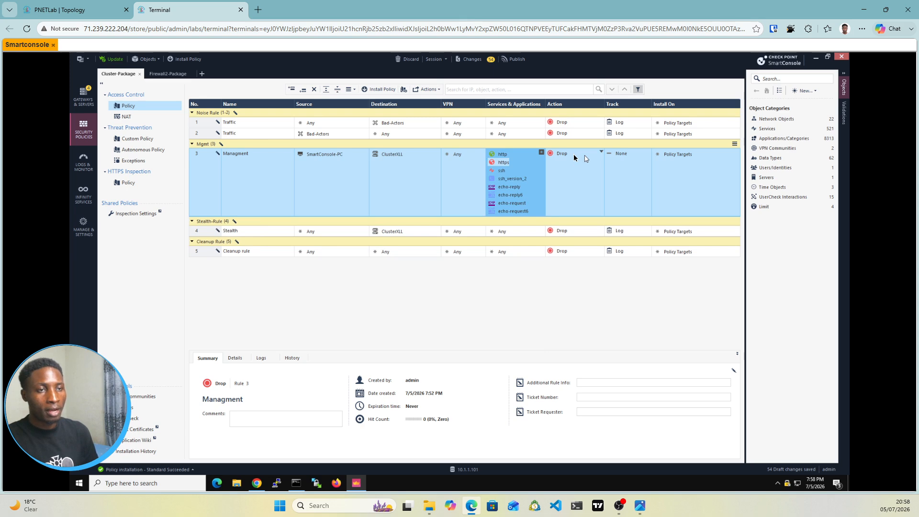
# Step: Set the Managment rule's action to Accept and its tracking to Log
pyautogui.click(574, 157)
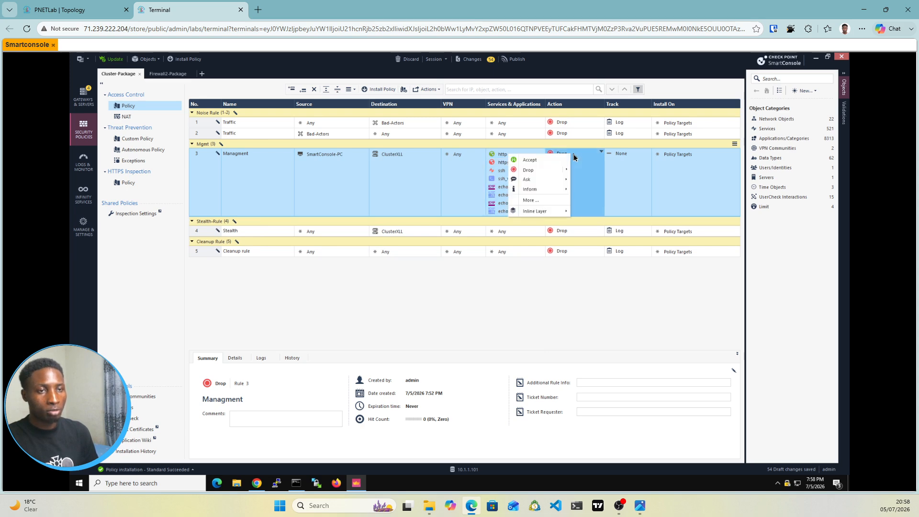
pyautogui.click(526, 162)
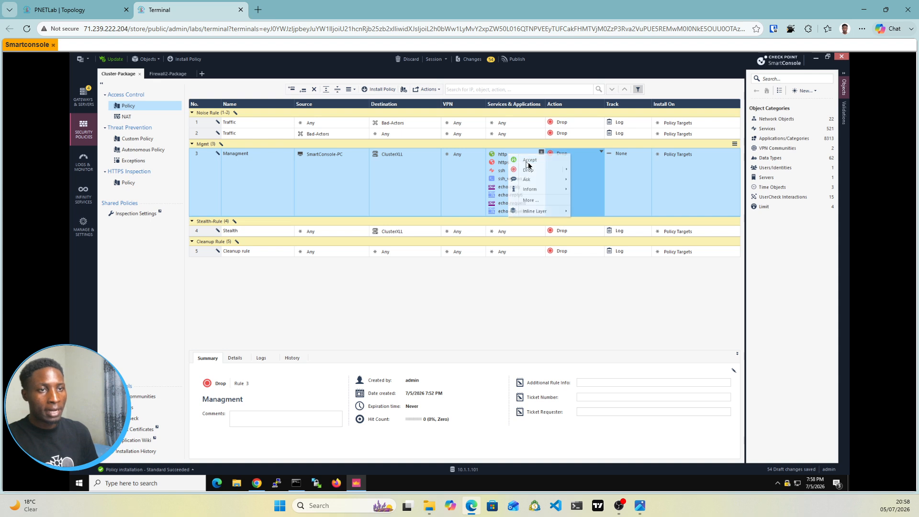
pyautogui.click(627, 158)
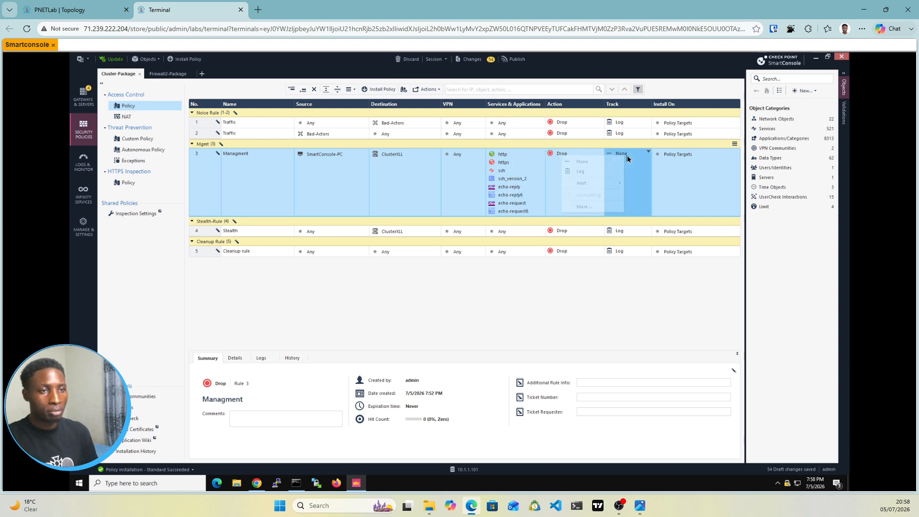
pyautogui.click(582, 172)
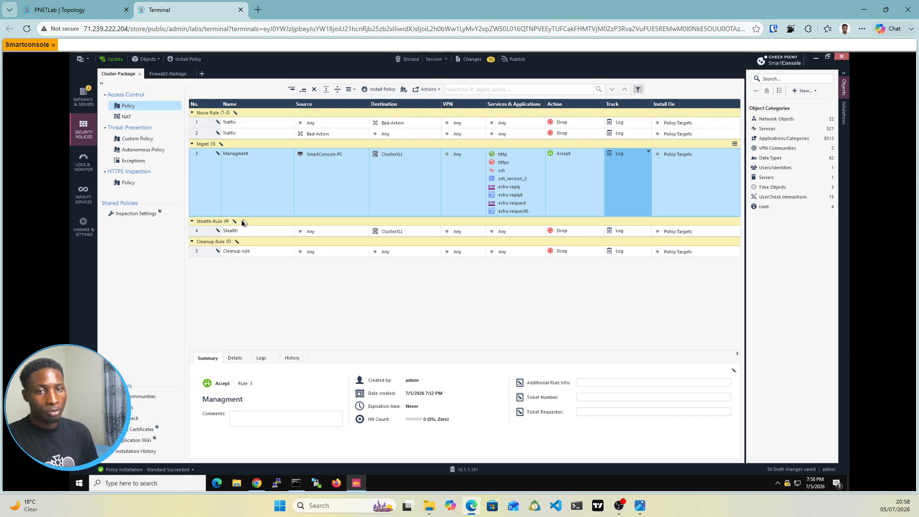
# Step: Insert a new section title named Business between the Stealth-Rule and Cleanup Rule sections
pyautogui.rightClick(241, 221)
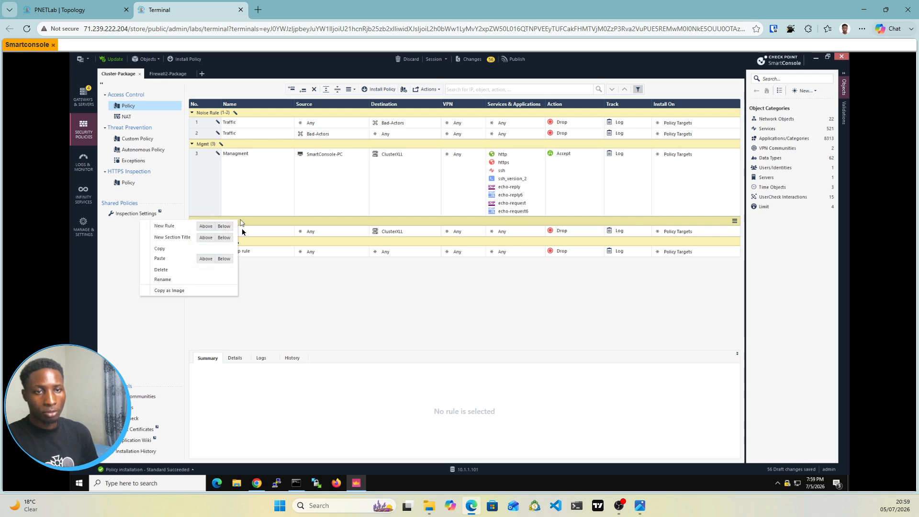
pyautogui.click(265, 241)
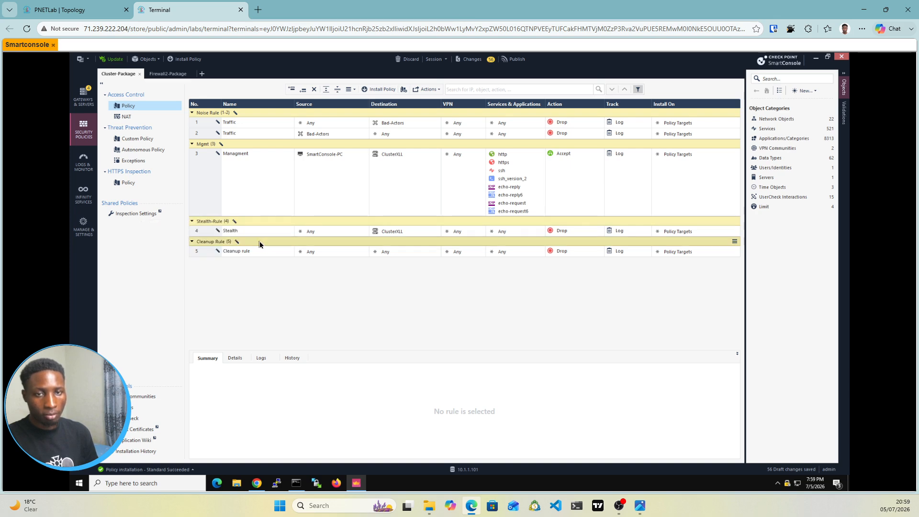
pyautogui.rightClick(259, 242)
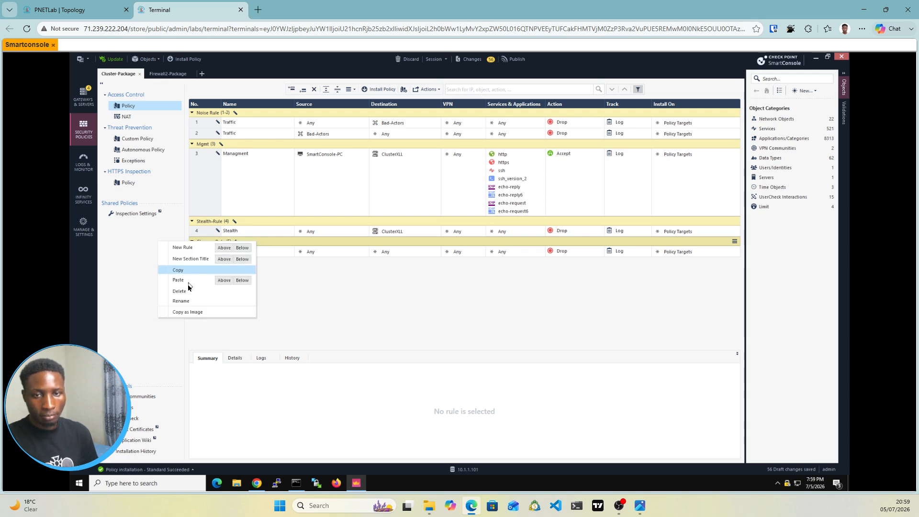
pyautogui.click(226, 261)
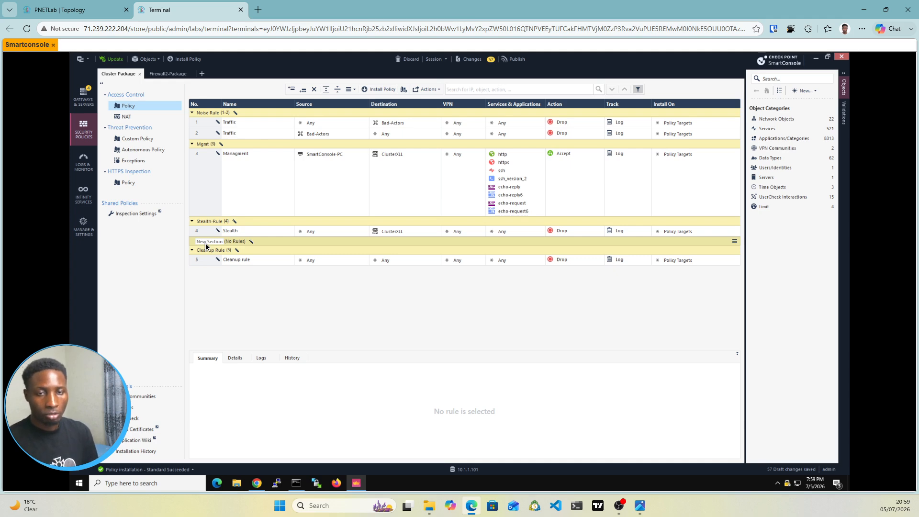
pyautogui.click(205, 243)
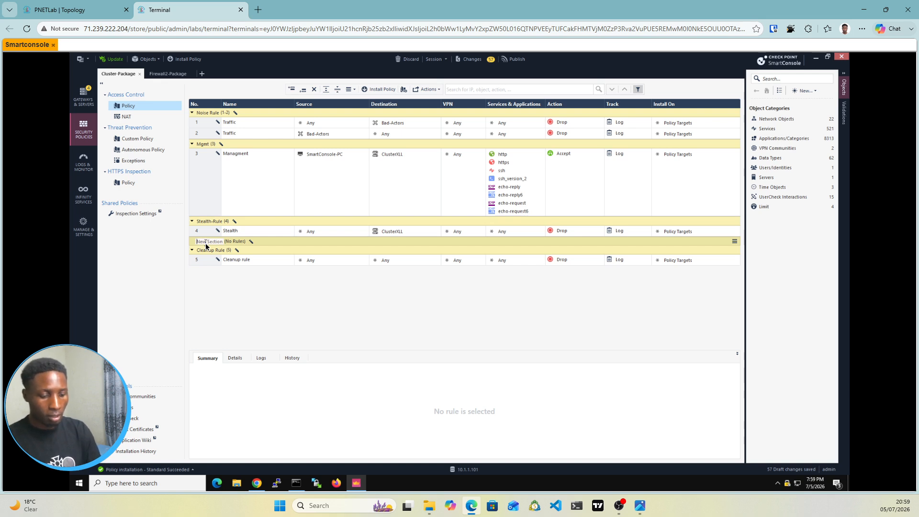
pyautogui.write('Busi')
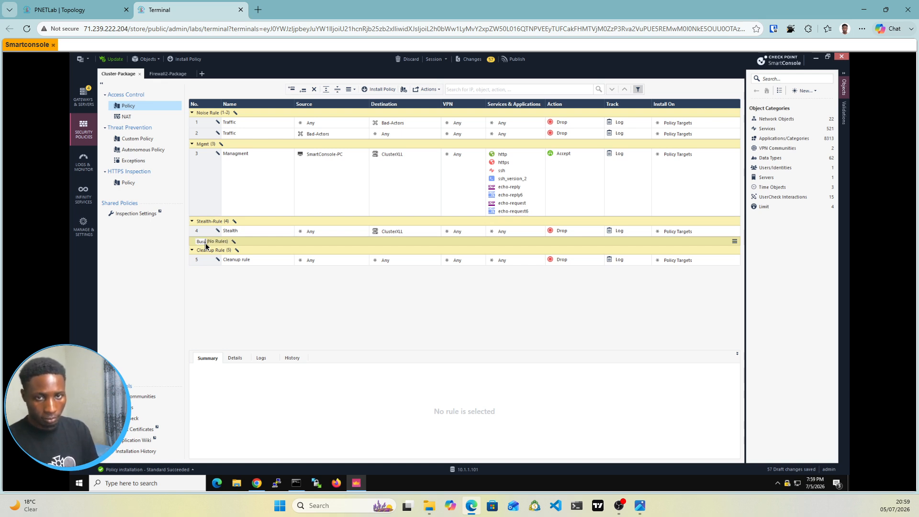
pyautogui.write('ness')
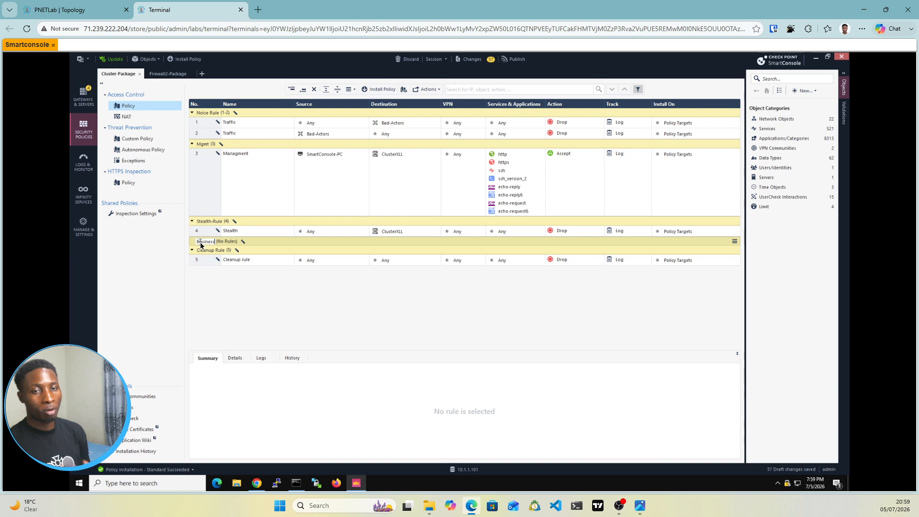
pyautogui.press('Return')
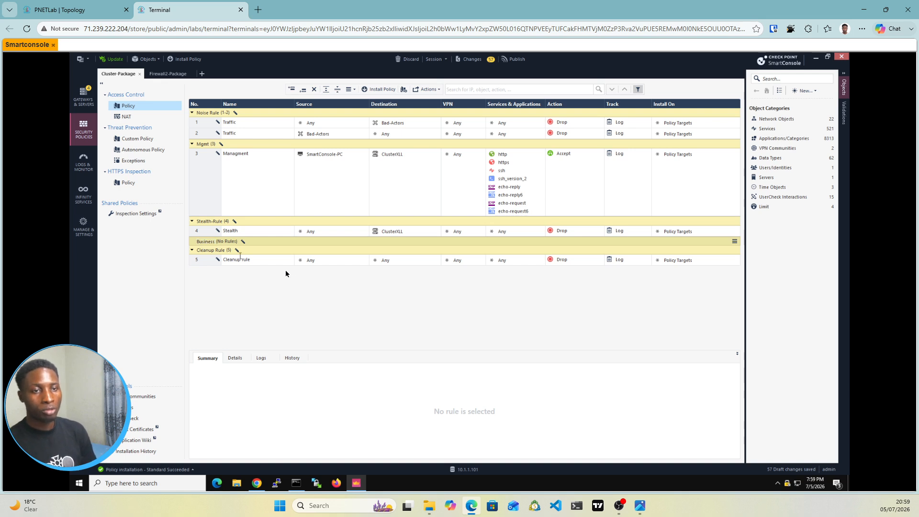
# Step: Add a new rule inside the Business section and expand the section
pyautogui.rightClick(248, 244)
pyautogui.click(223, 251)
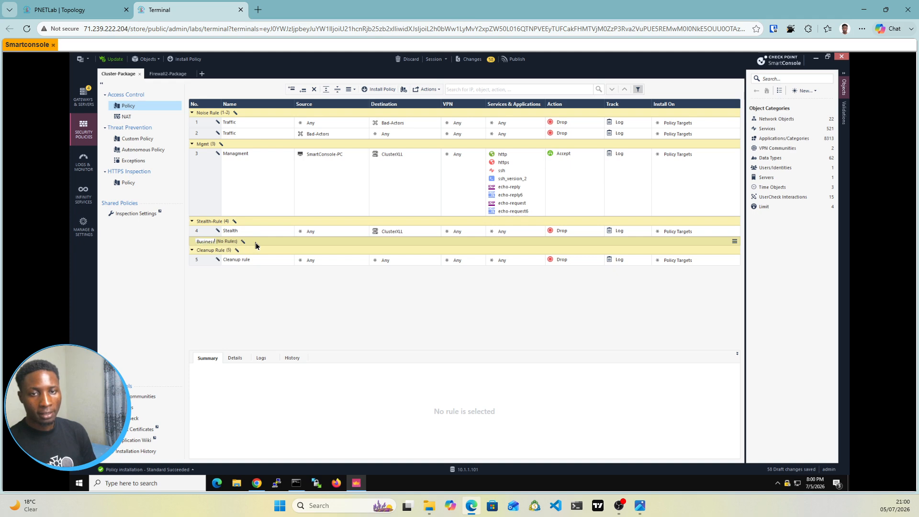
pyautogui.rightClick(255, 246)
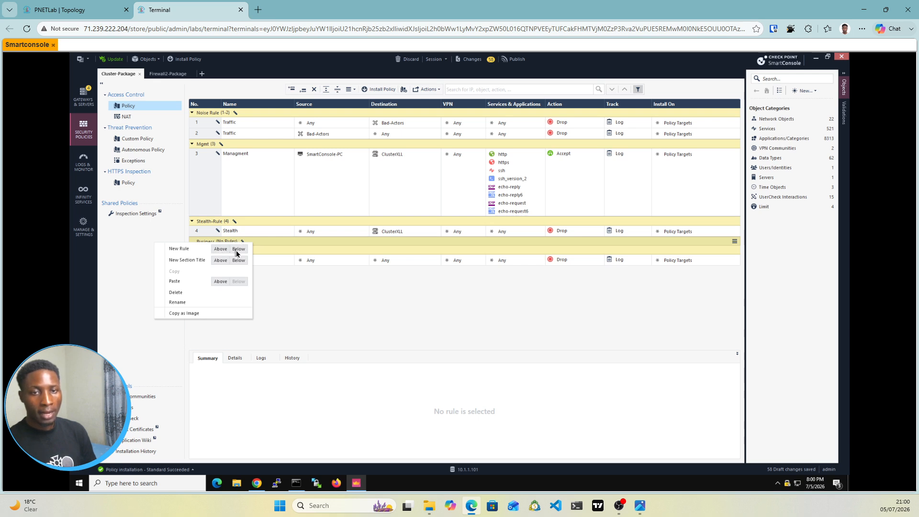
pyautogui.click(237, 249)
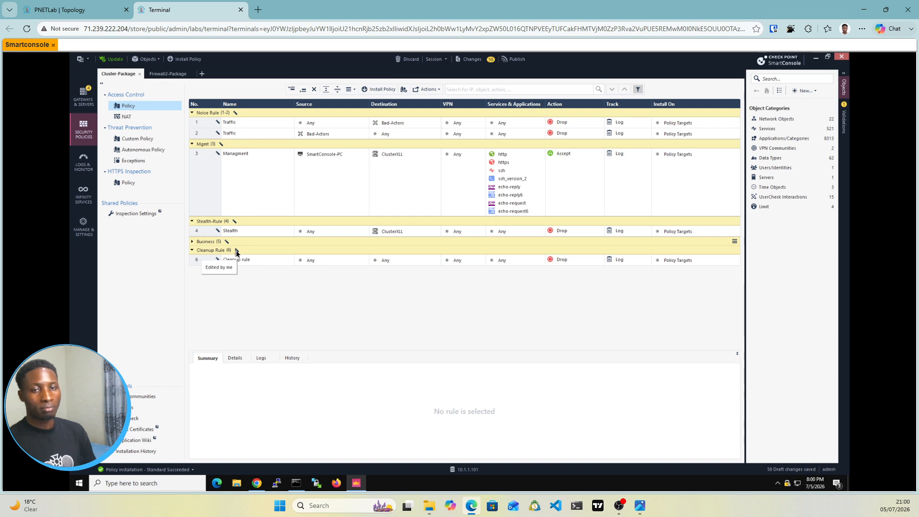
pyautogui.click(194, 243)
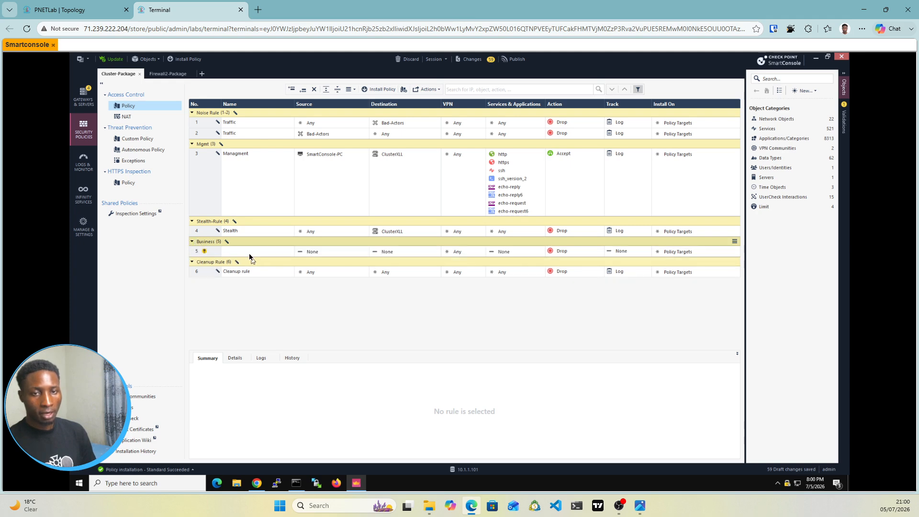
# Step: Name the new rule in the Business section Block-whatsapp and check the lab topology for the network addresses
pyautogui.click(248, 251)
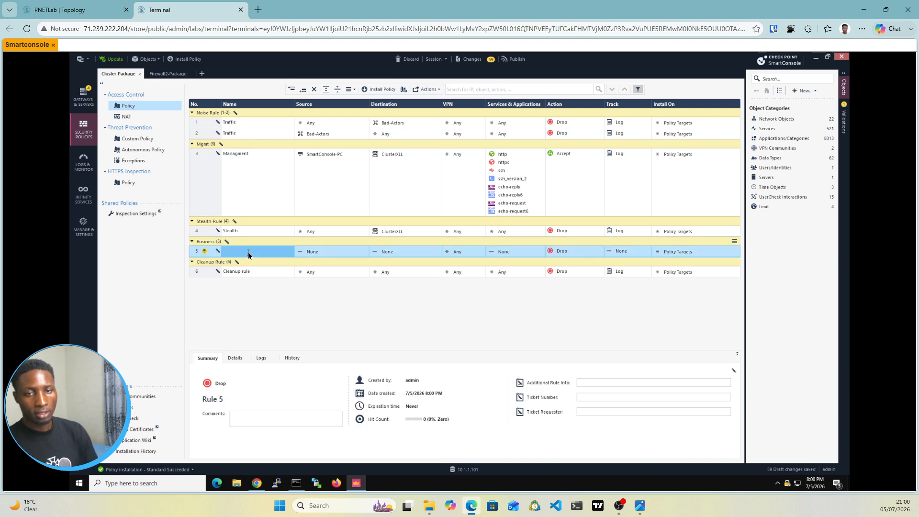
pyautogui.click(248, 251)
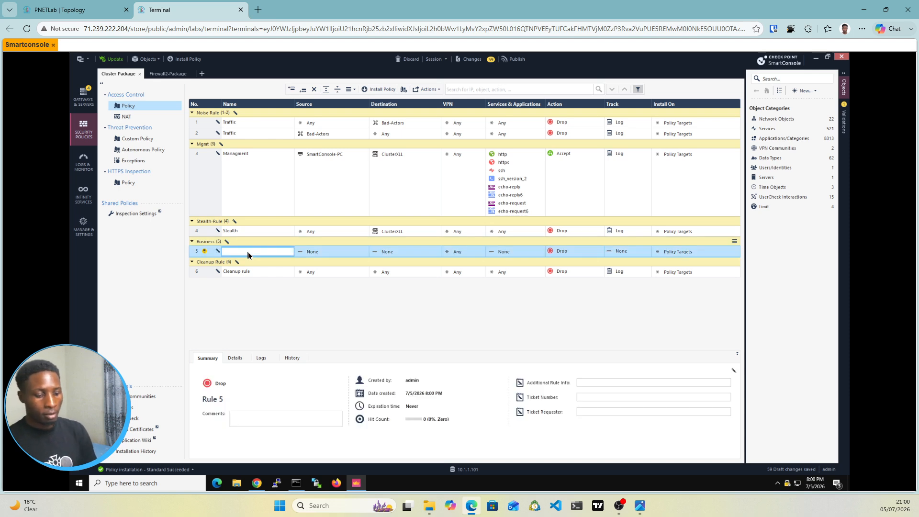
pyautogui.press('Escape')
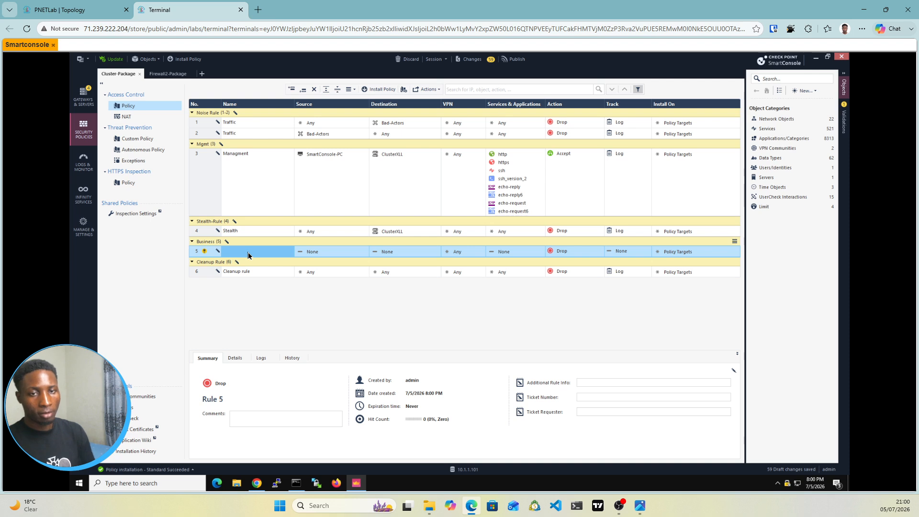
pyautogui.click(247, 252)
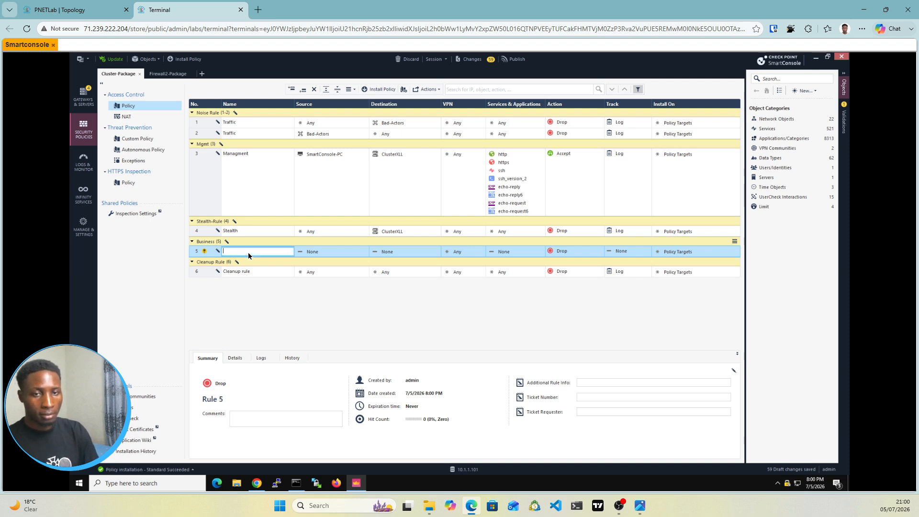
pyautogui.write('B')
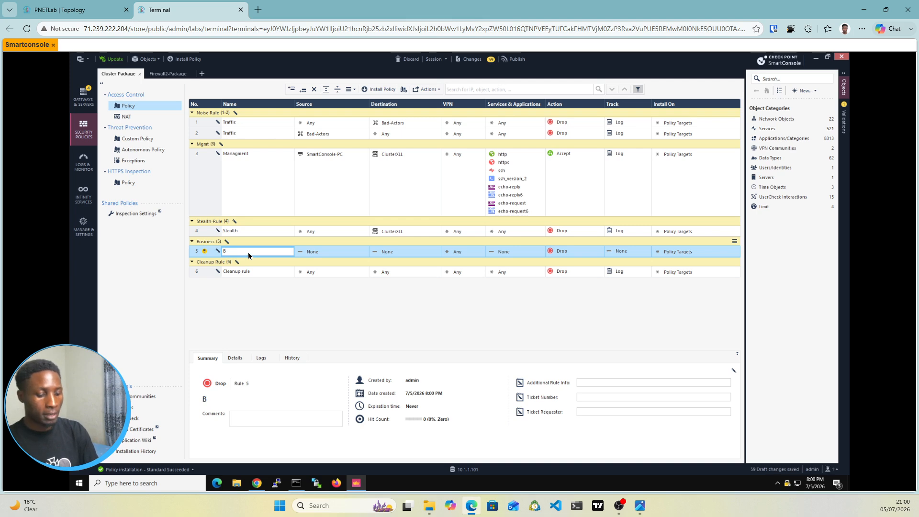
pyautogui.write('loc')
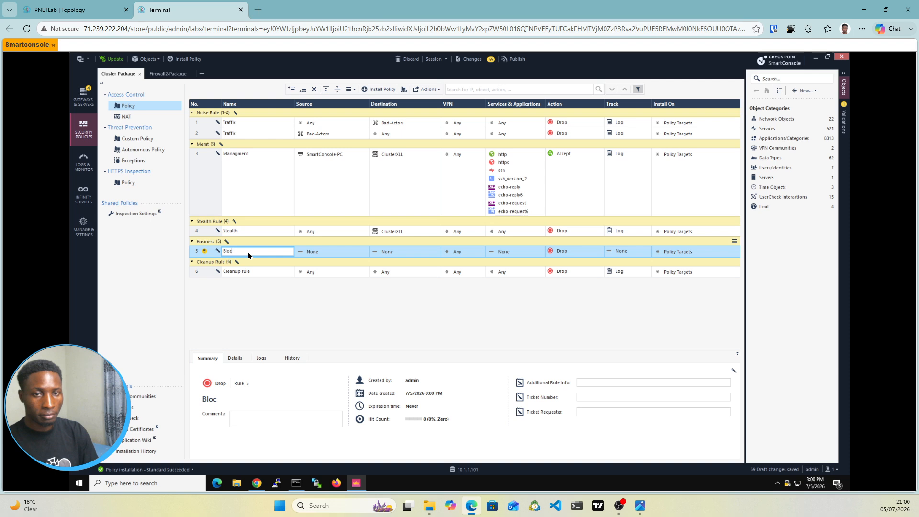
pyautogui.write('k-A')
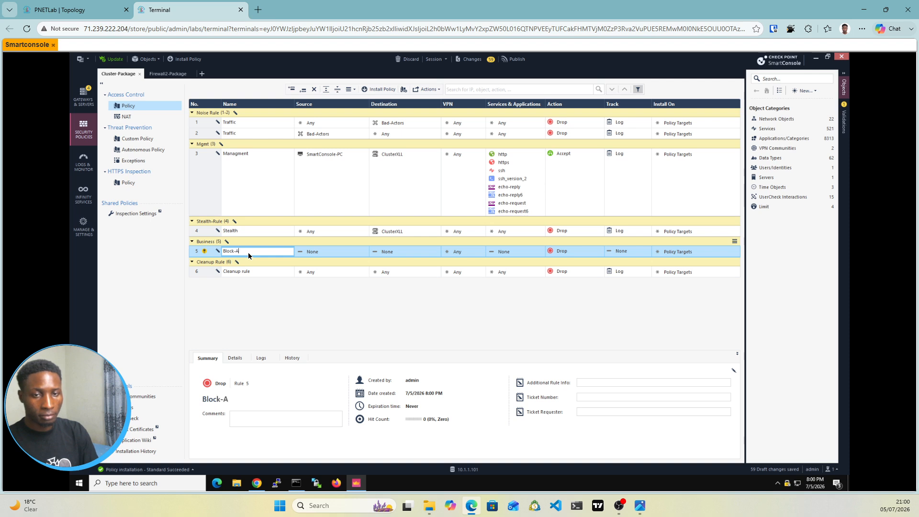
pyautogui.press('BackSpace')
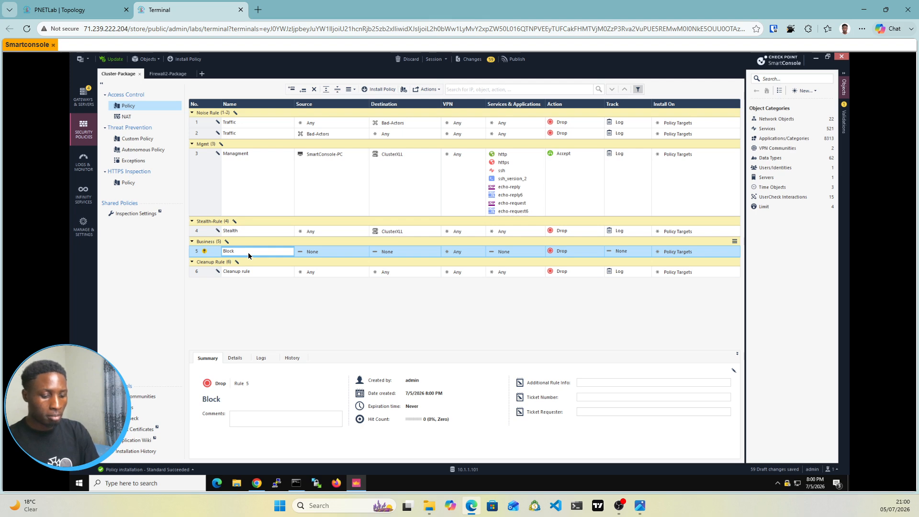
pyautogui.write('w')
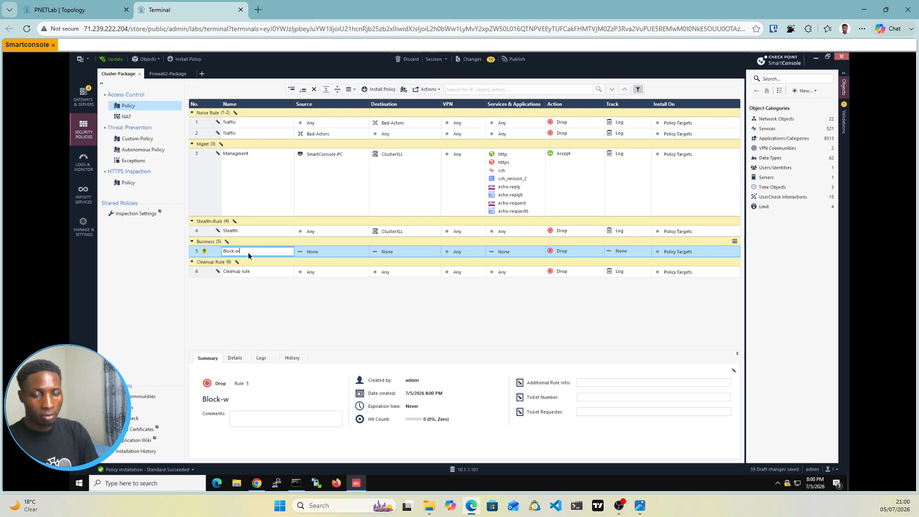
pyautogui.write('ha')
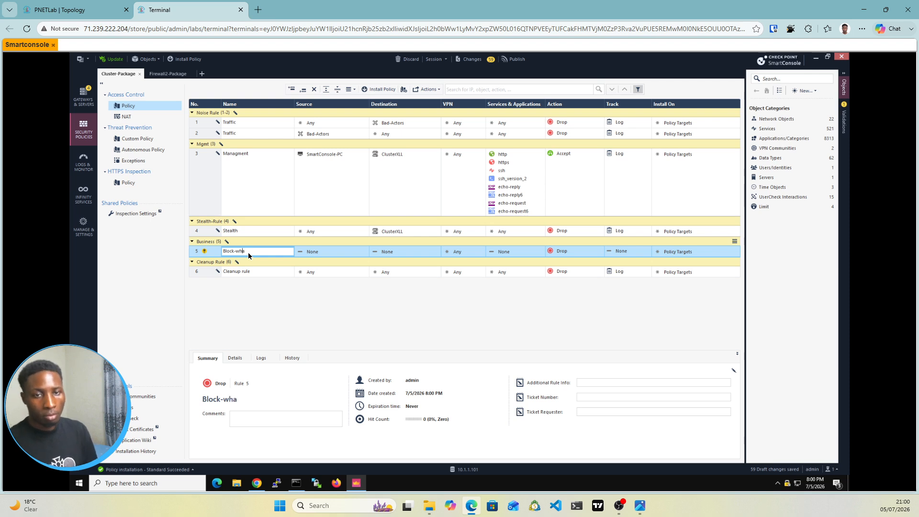
pyautogui.write('tsapp')
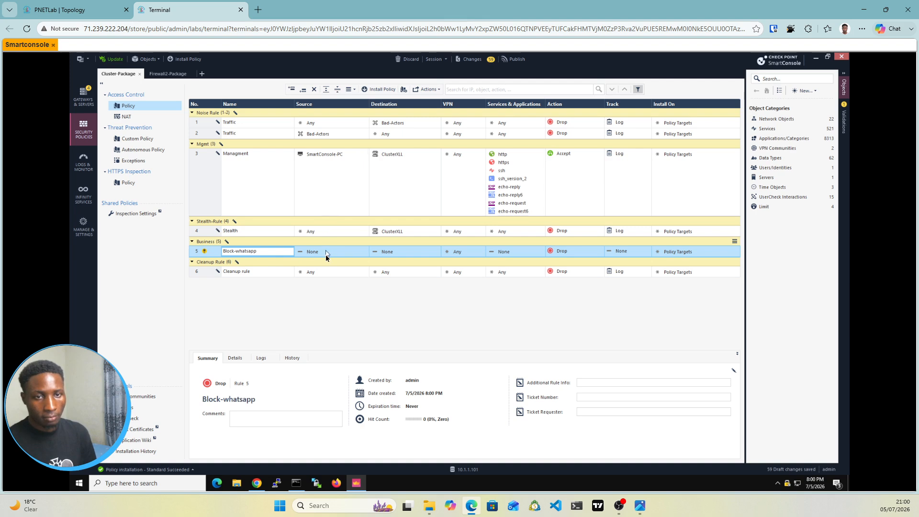
pyautogui.click(61, 14)
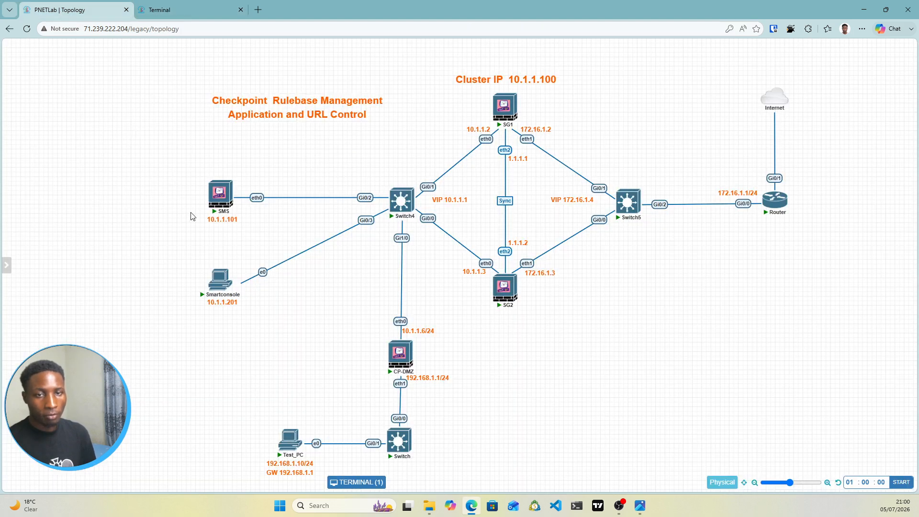
pyautogui.click(189, 10)
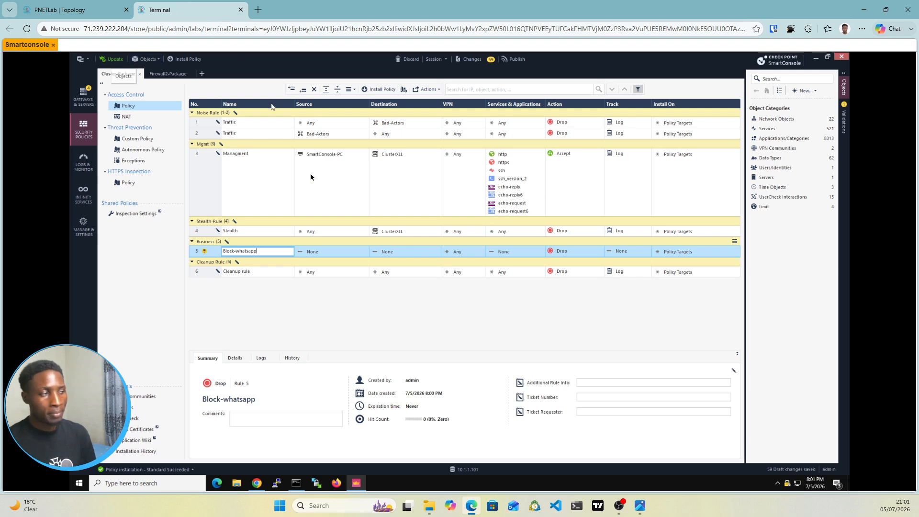
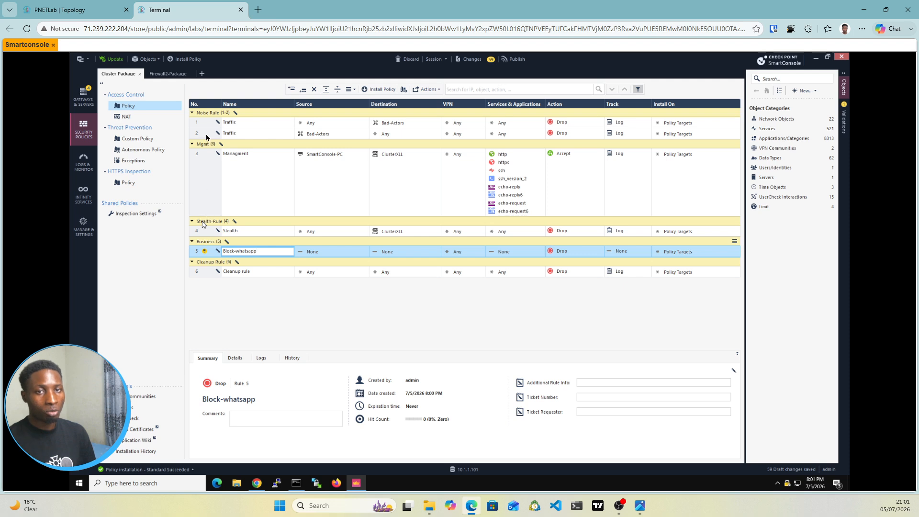
# Step: Confirm the Block-whatsapp rule name and set the rule's source to SmartConsole-PC
pyautogui.press('Return')
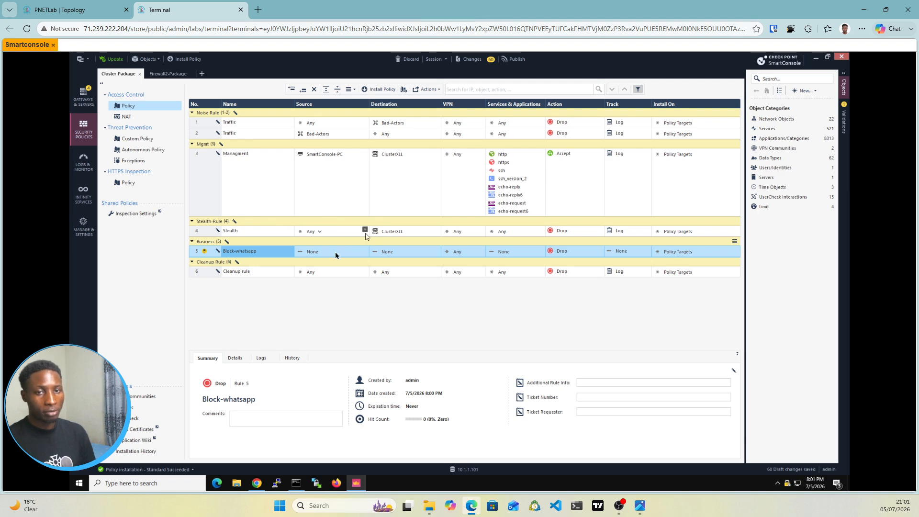
pyautogui.click(225, 252)
pyautogui.click(363, 252)
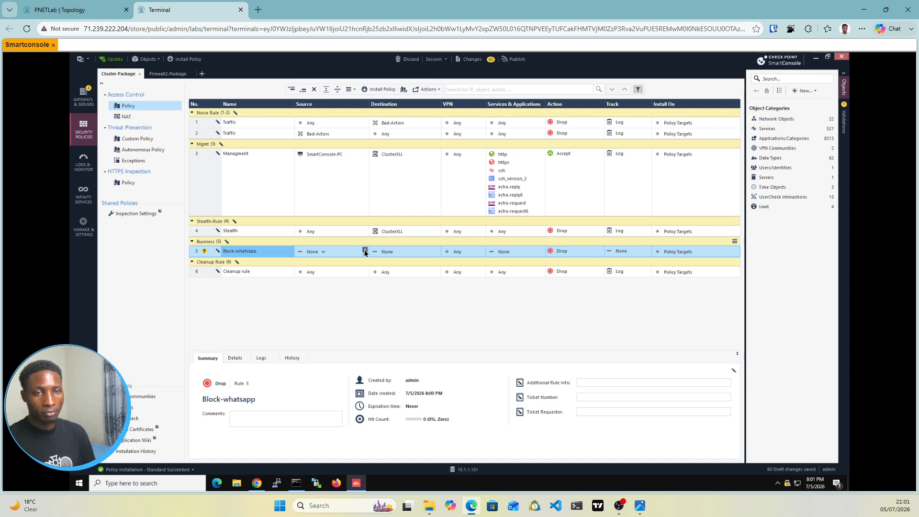
pyautogui.click(364, 253)
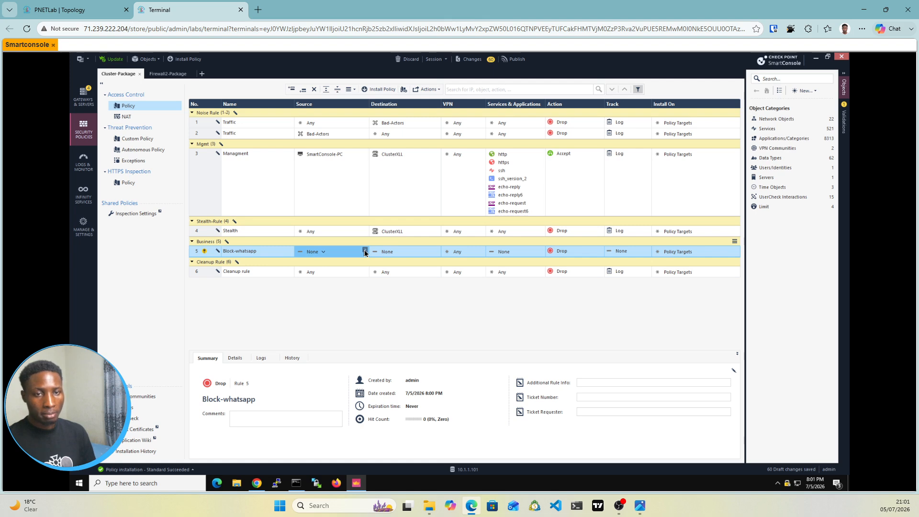
pyautogui.click(365, 252)
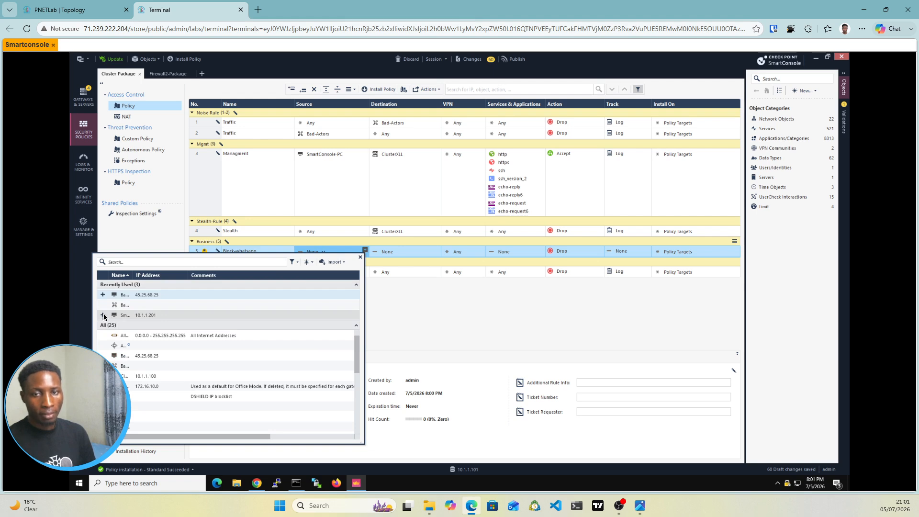
pyautogui.click(103, 315)
pyautogui.click(359, 259)
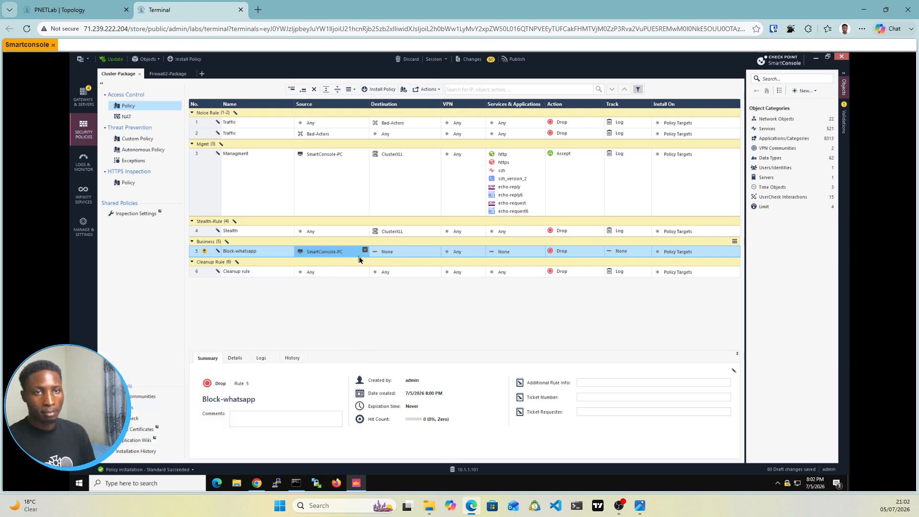
# Step: Set the Block-whatsapp rule's destination to All_Internet
pyautogui.click(437, 252)
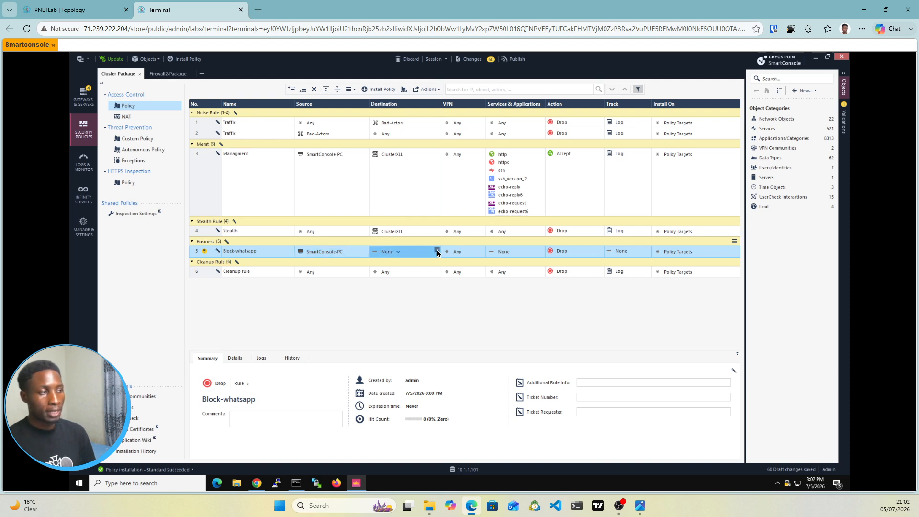
pyautogui.click(436, 251)
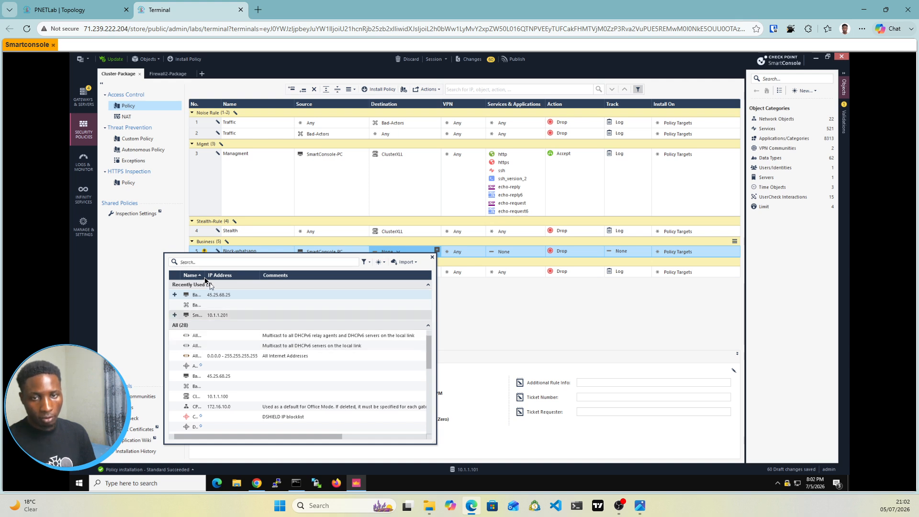
pyautogui.moveTo(205, 277); pyautogui.dragTo(250, 281)
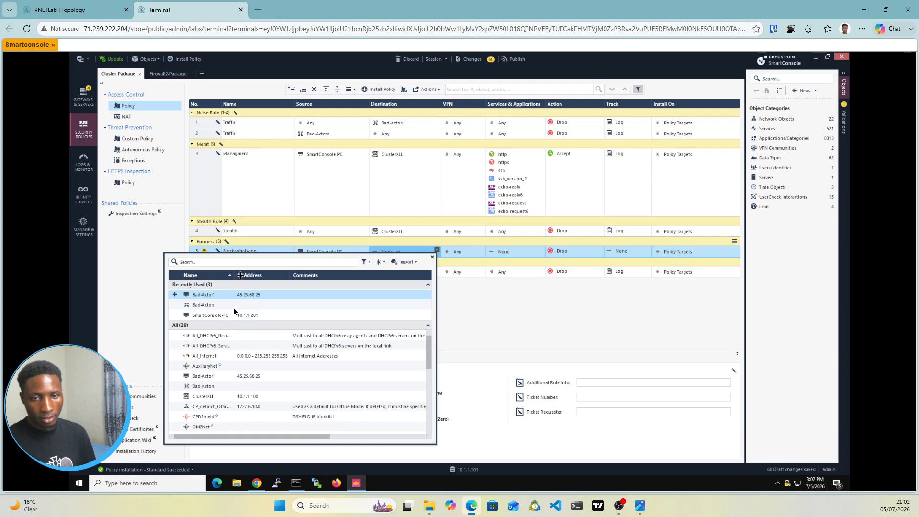
pyautogui.doubleClick(201, 356)
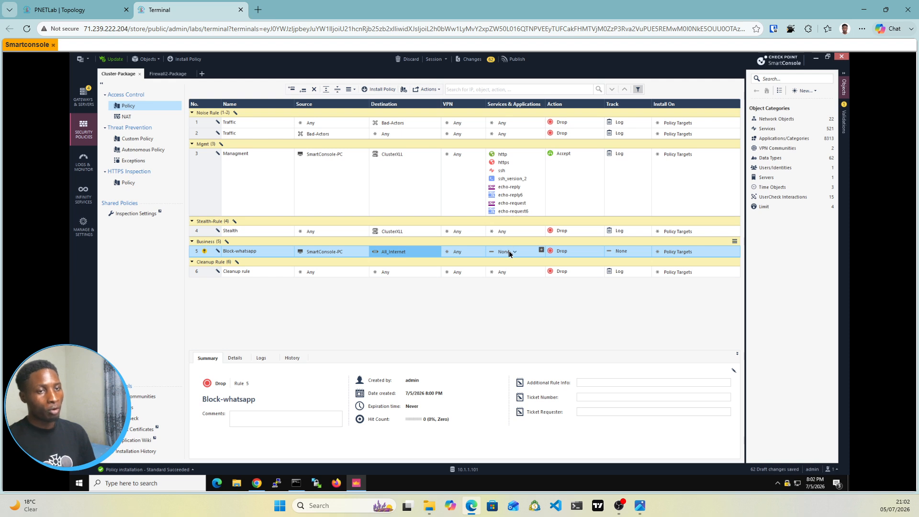
# Step: Add the WhatsApp Messenger, file transfer, voice call and web/PC applications to the Block-whatsapp rule's services
pyautogui.click(540, 250)
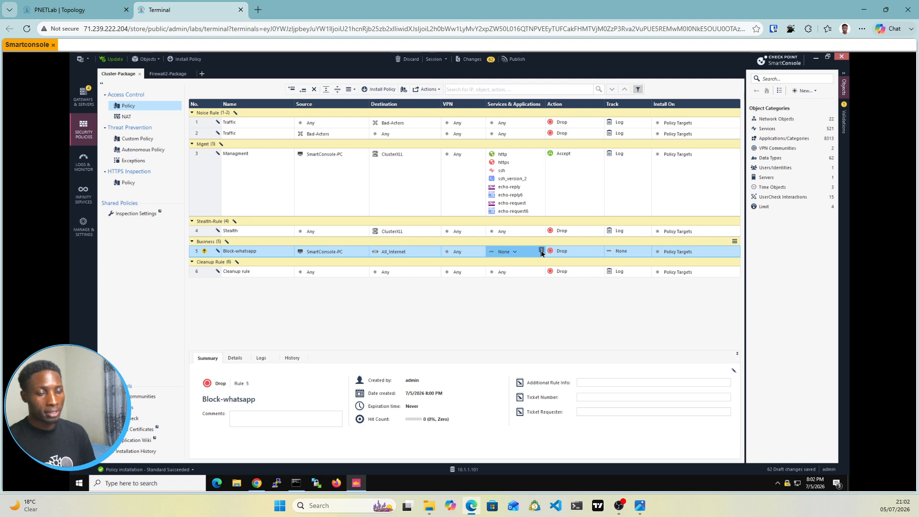
pyautogui.click(352, 263)
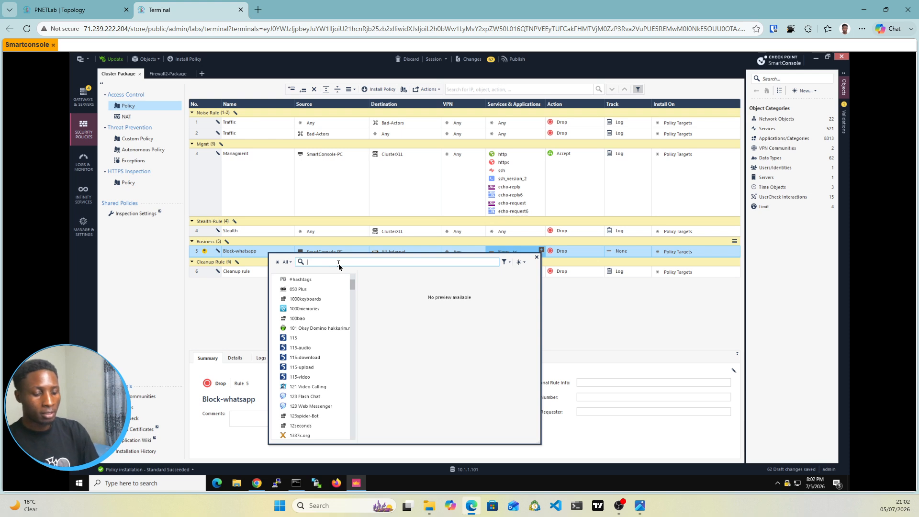
pyautogui.write('whatsapp')
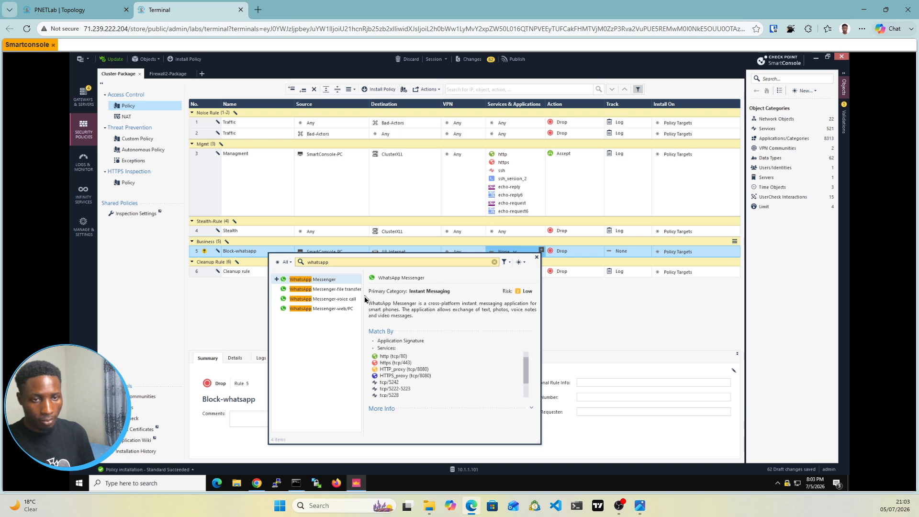
pyautogui.moveTo(361, 297); pyautogui.dragTo(381, 297)
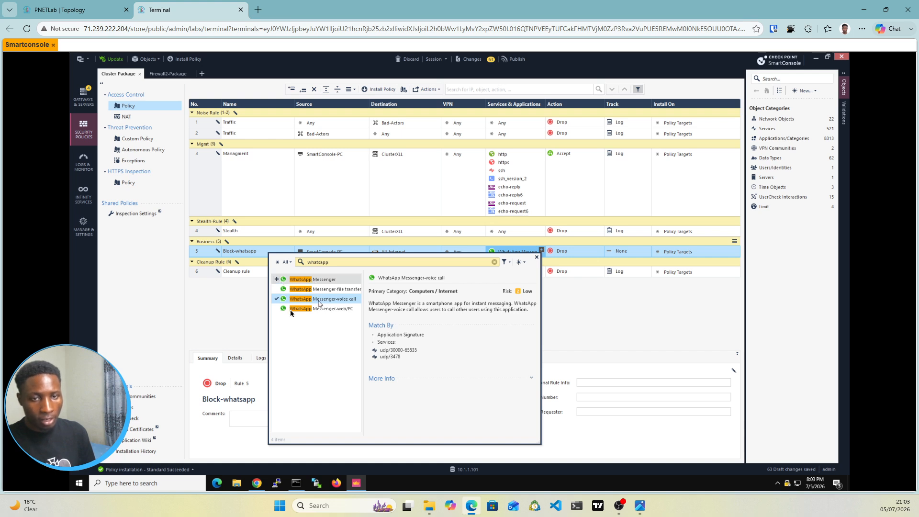
pyautogui.click(276, 279)
pyautogui.click(277, 289)
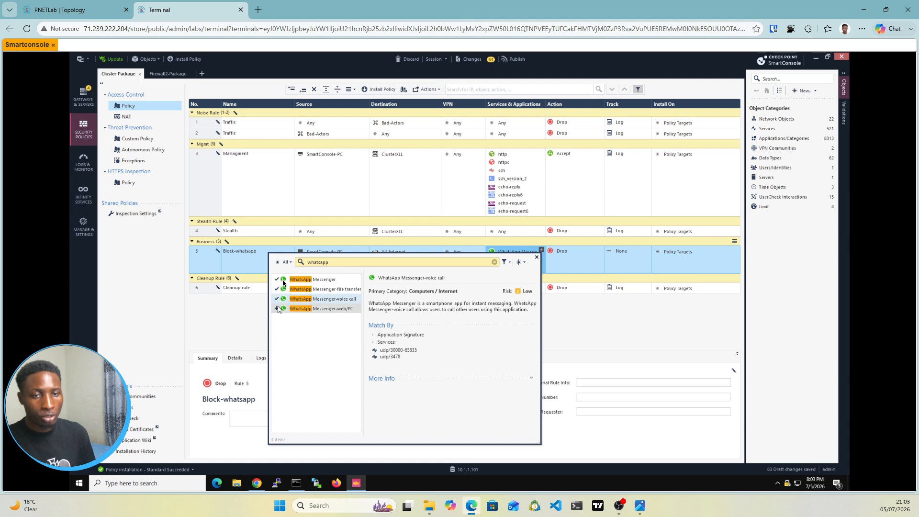
pyautogui.click(277, 308)
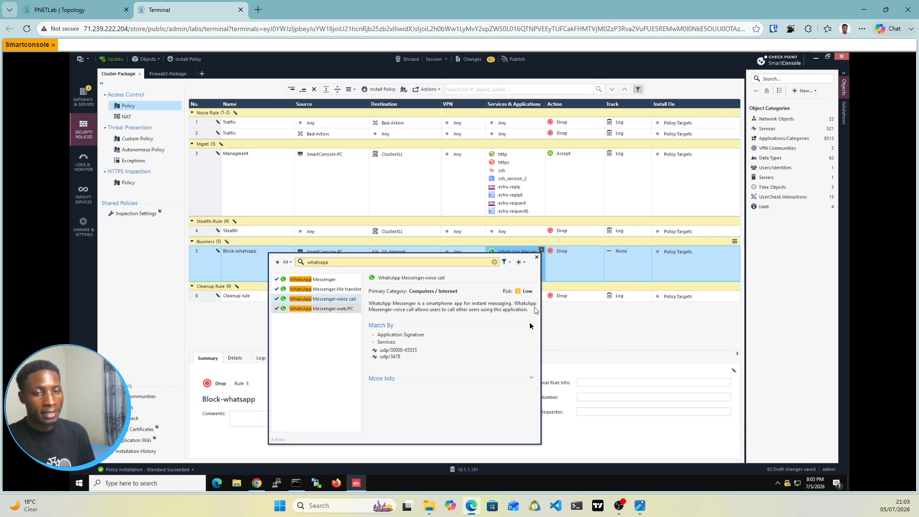
# Step: Find Facebook in the application list and add it to the Block-whatsapp rule's services
pyautogui.doubleClick(338, 266)
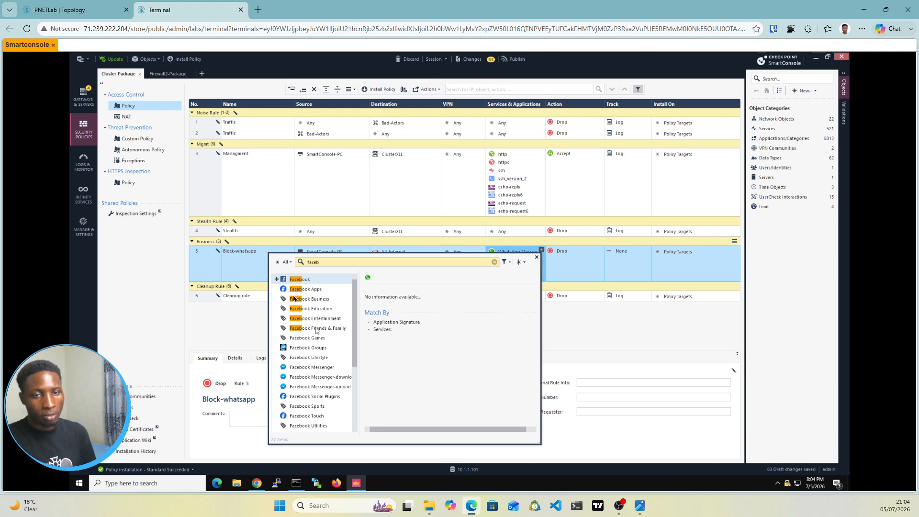
pyautogui.click(276, 279)
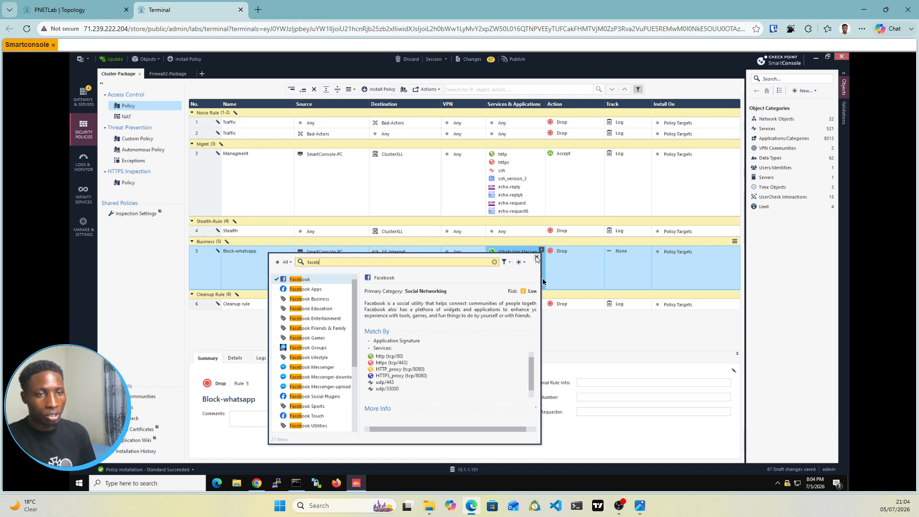
pyautogui.click(536, 258)
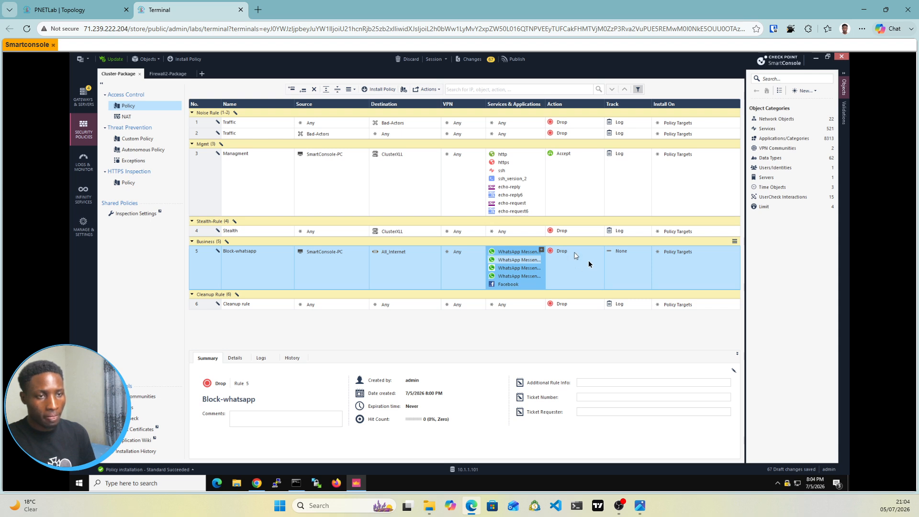
# Step: Set the Block-whatsapp rule to Accept with Log tracking and install the Cluster-Package policy
pyautogui.click(574, 256)
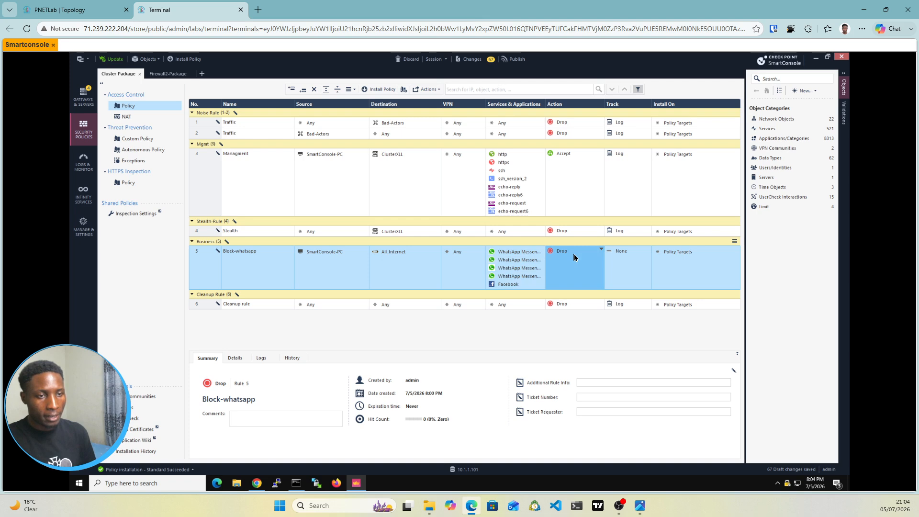
pyautogui.click(573, 254)
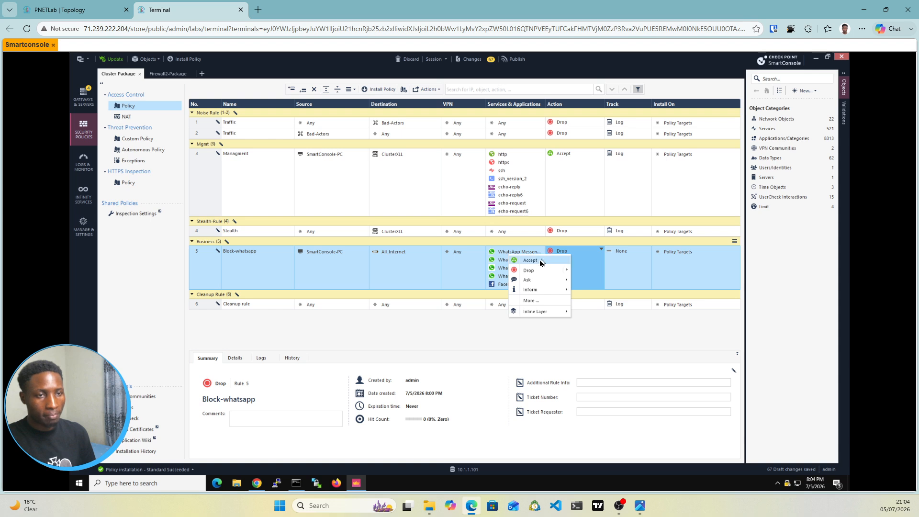
pyautogui.click(625, 258)
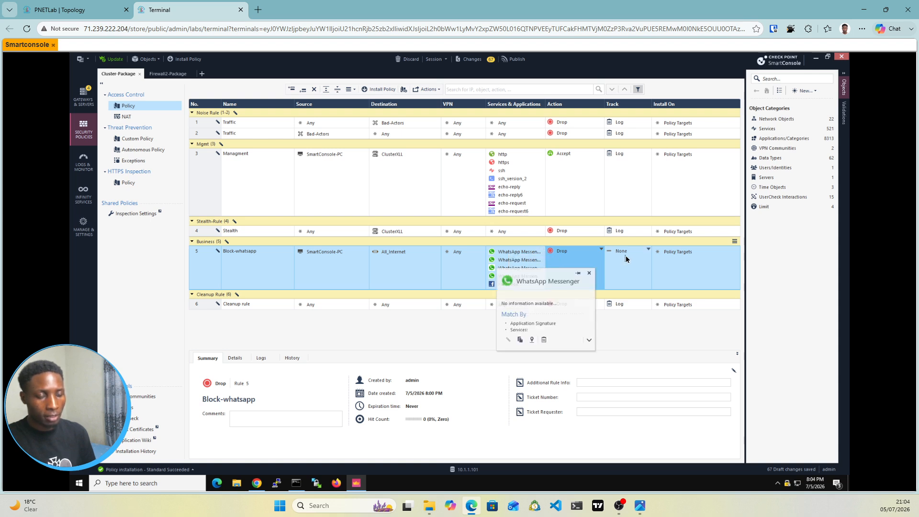
pyautogui.click(625, 259)
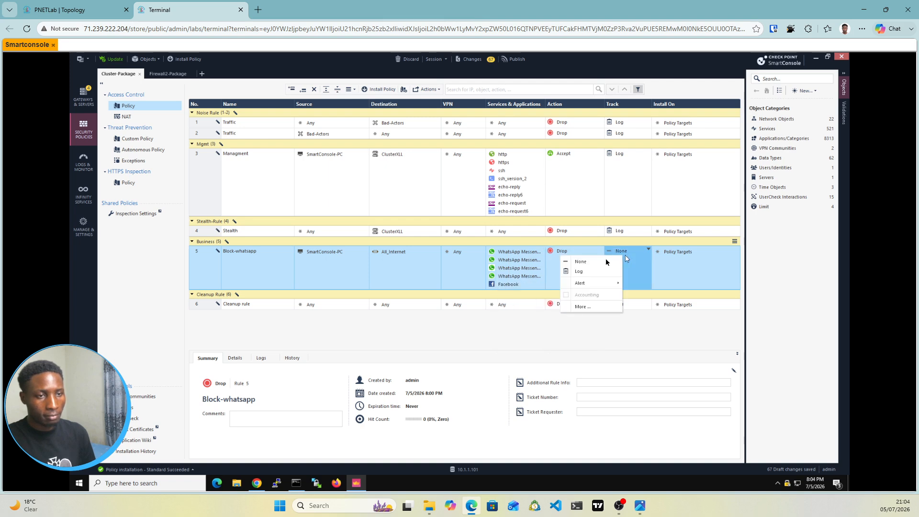
pyautogui.click(580, 271)
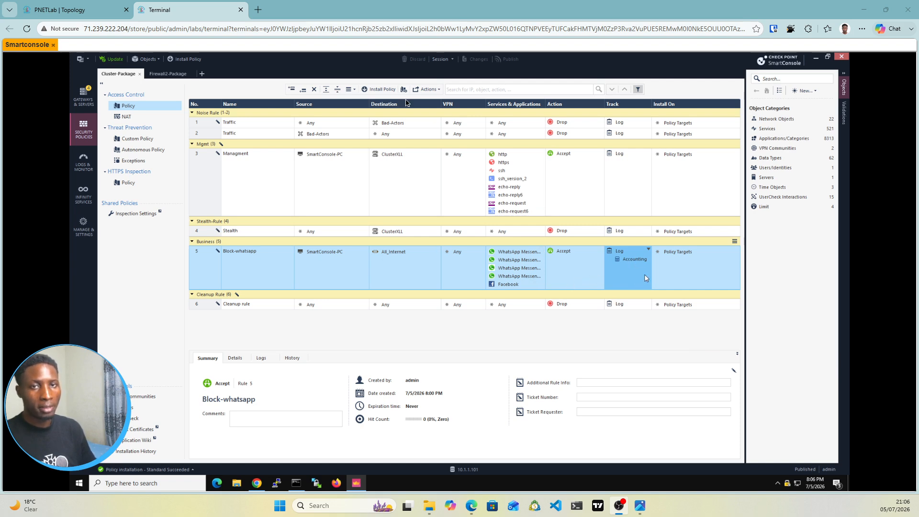
pyautogui.click(379, 91)
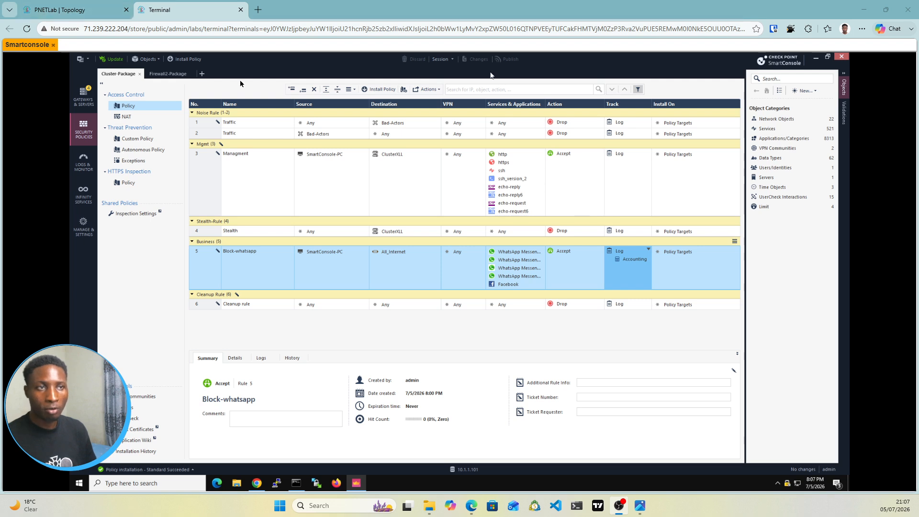
# Step: Switch to Chrome on the lab PC and search for whatsapp web in a new tab to test internet access
pyautogui.click(257, 483)
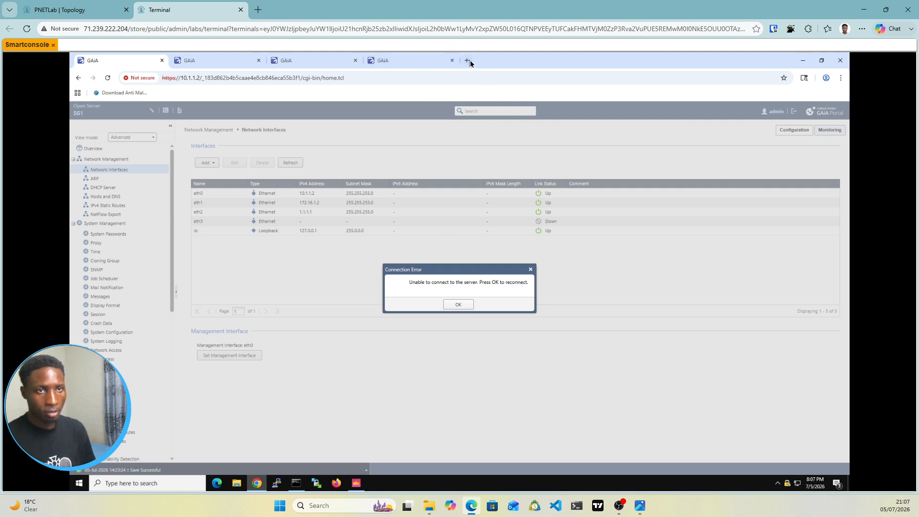
pyautogui.click(468, 60)
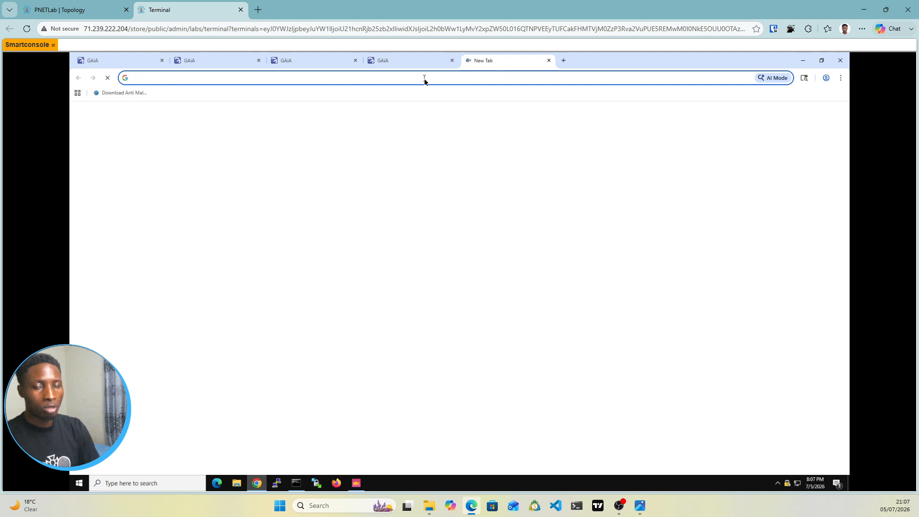
pyautogui.write('whatsap')
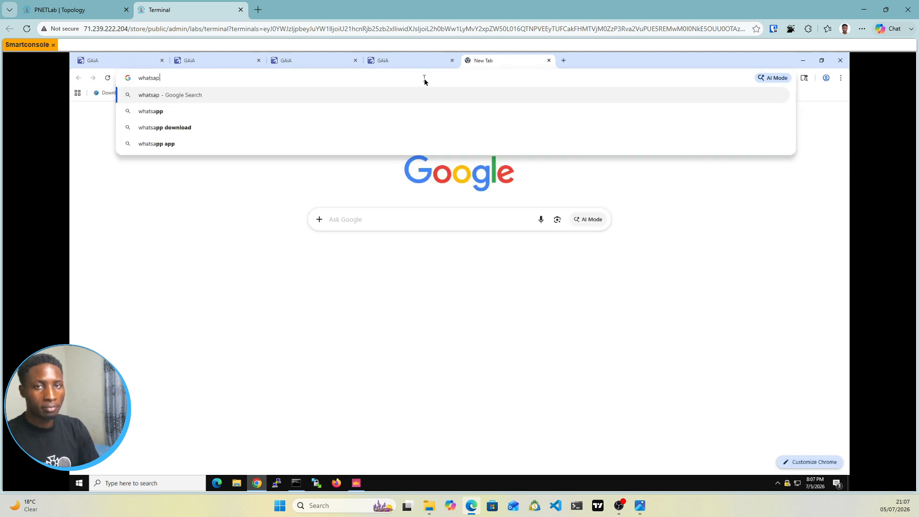
pyautogui.write('p')
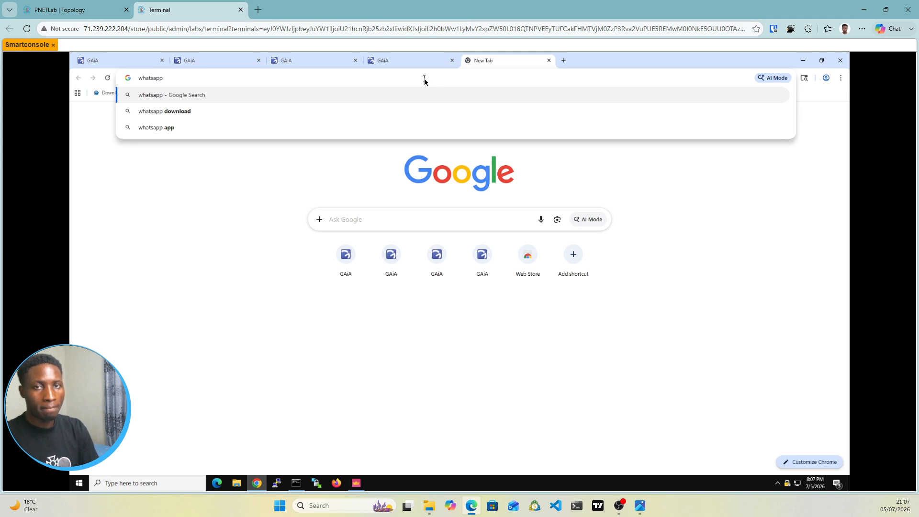
pyautogui.hotkey('alt', 'Tab')
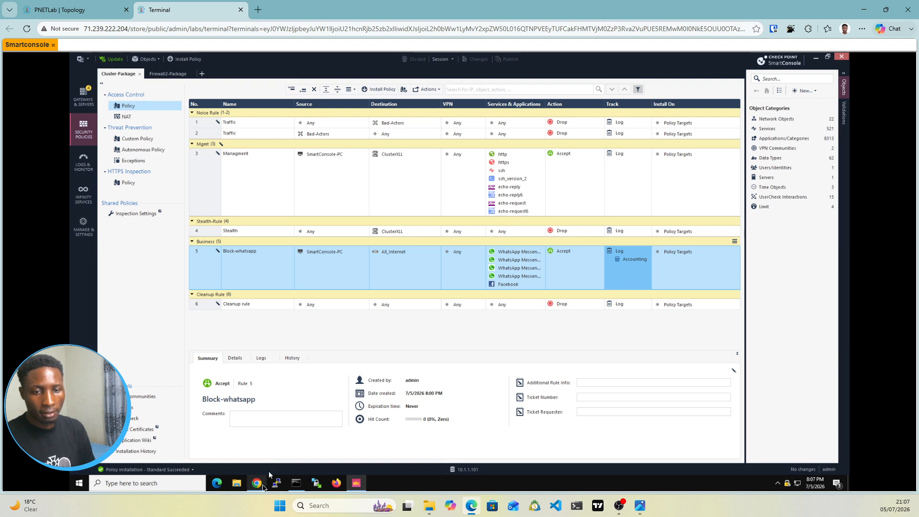
pyautogui.click(263, 487)
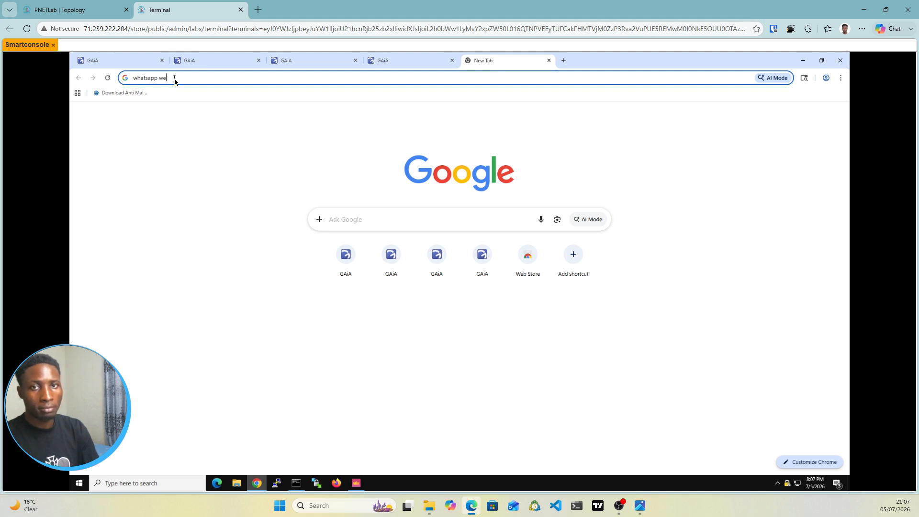
pyautogui.write('b')
pyautogui.press('Return')
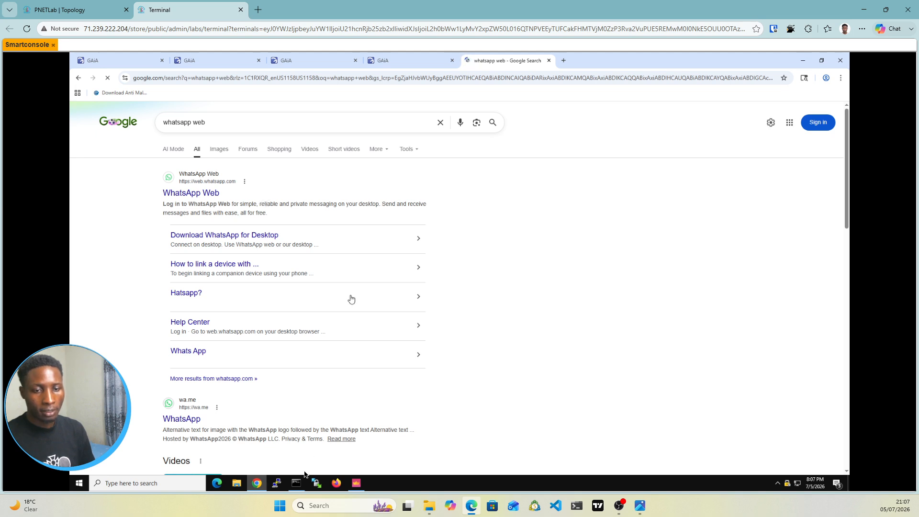
# Step: Switch to Command Prompt on the lab PC, run ipconfig/all to check its network configuration, and close the window
pyautogui.click(297, 483)
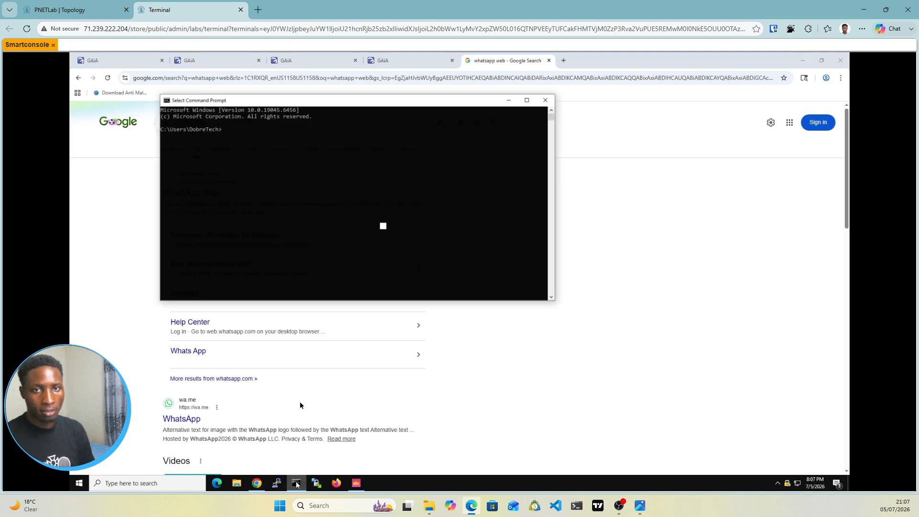
pyautogui.click(275, 143)
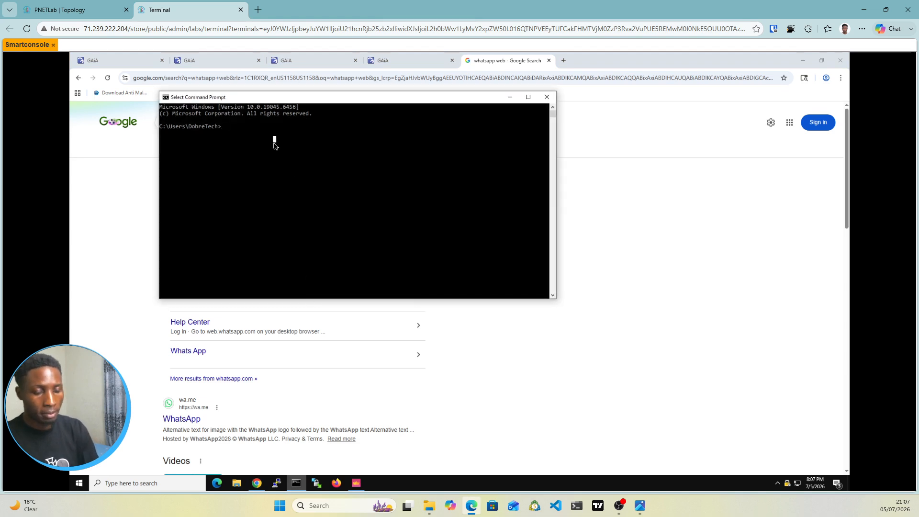
pyautogui.write('ip')
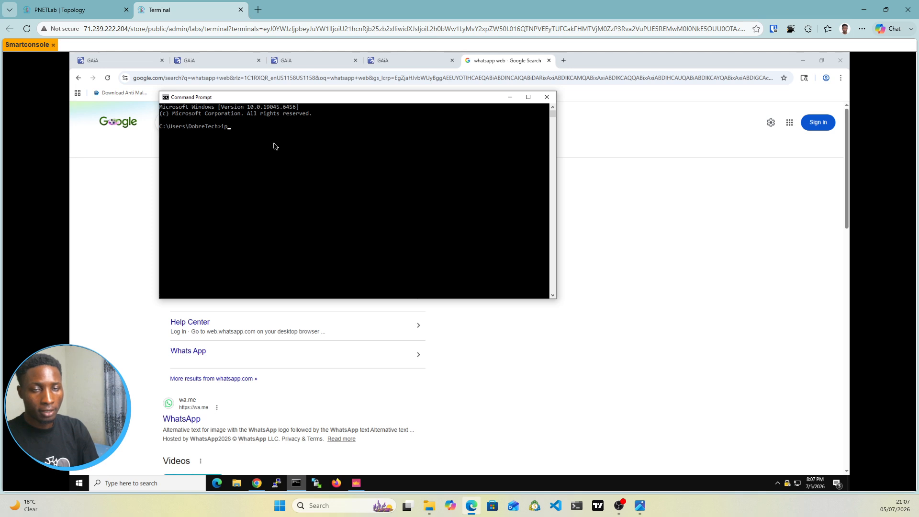
pyautogui.write('config')
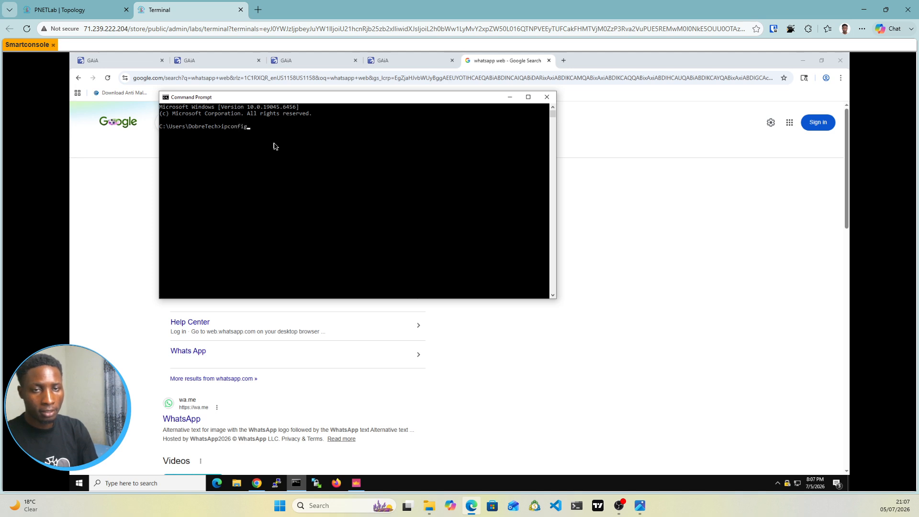
pyautogui.write('/all')
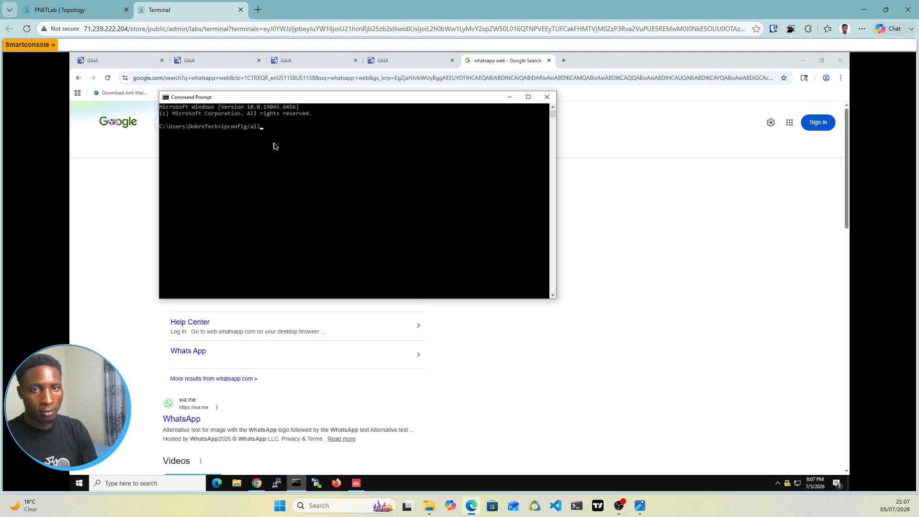
pyautogui.press('Return')
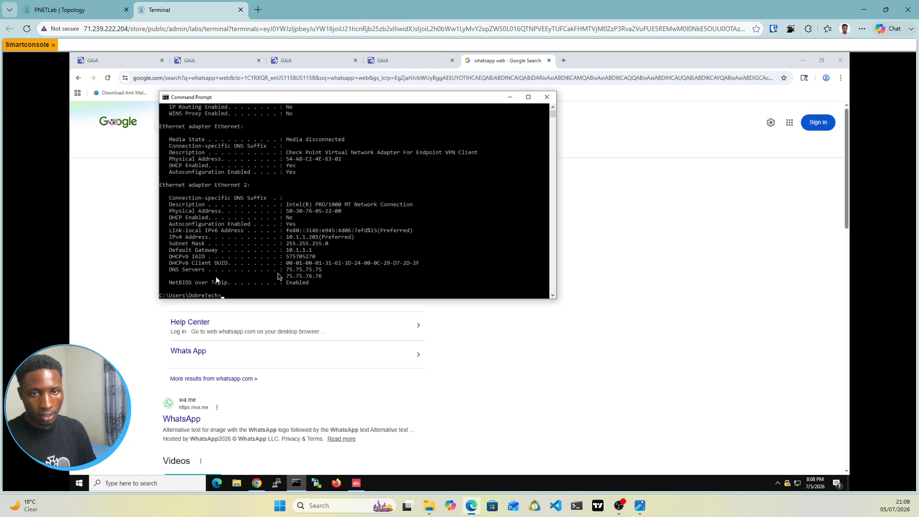
pyautogui.click(547, 97)
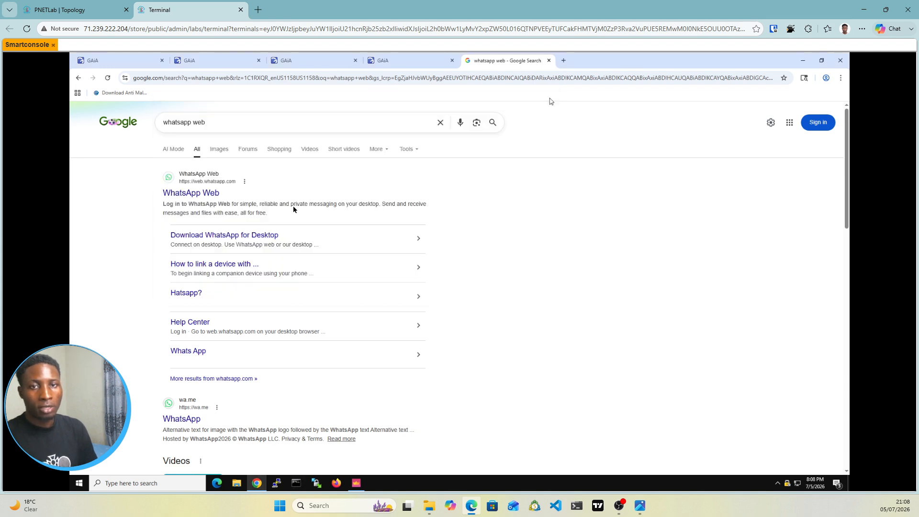
# Step: Open WhatsApp Web from the Chrome search results, and open the Log into Facebook page from a facebook login search in a new tab
pyautogui.click(190, 193)
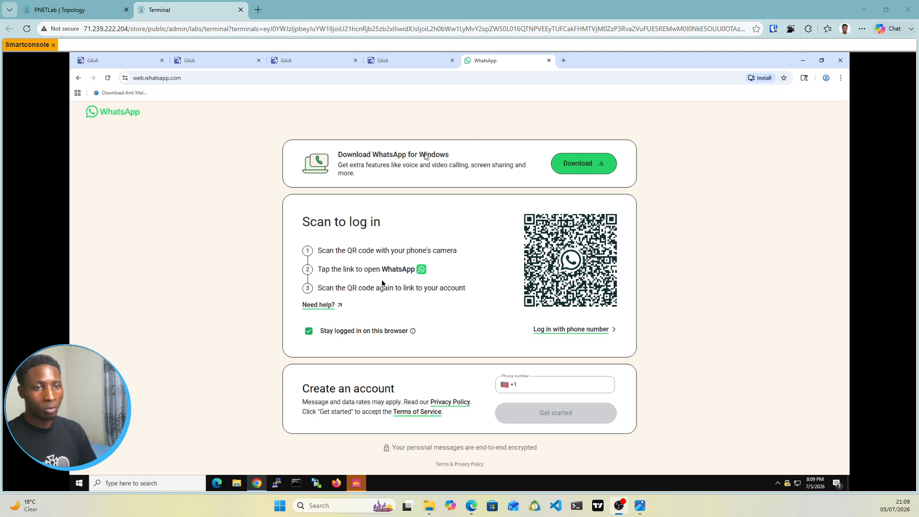
pyautogui.click(568, 66)
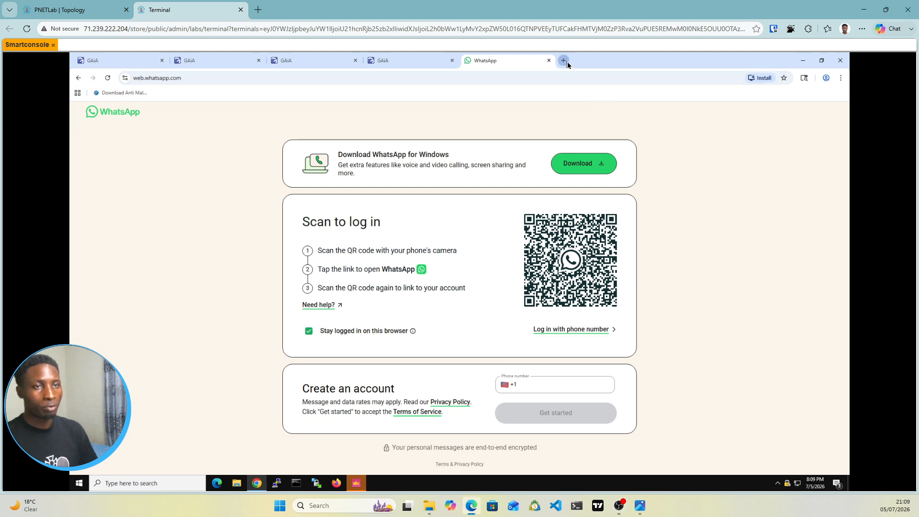
pyautogui.click(565, 61)
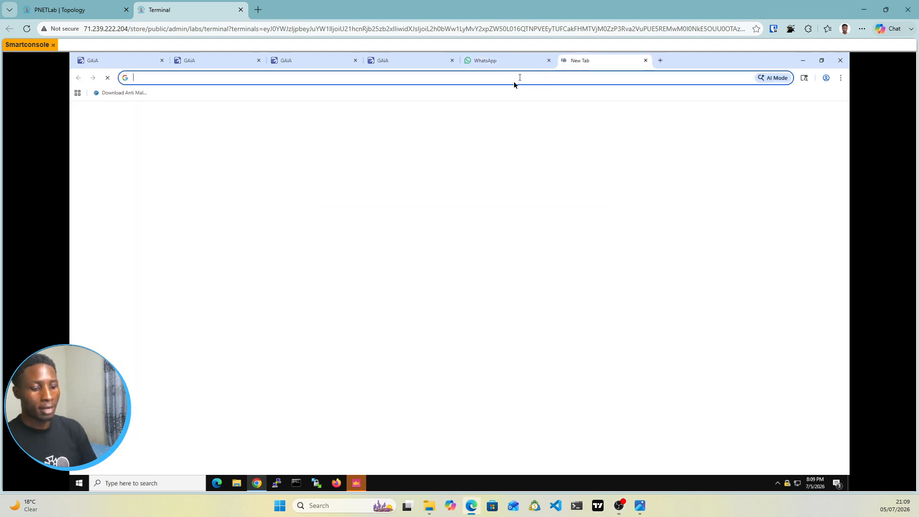
pyautogui.click(514, 83)
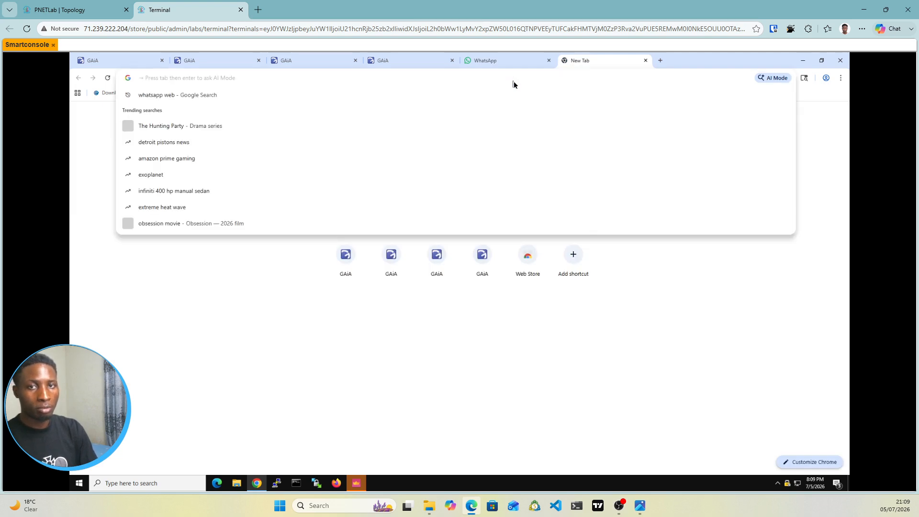
pyautogui.write('fac')
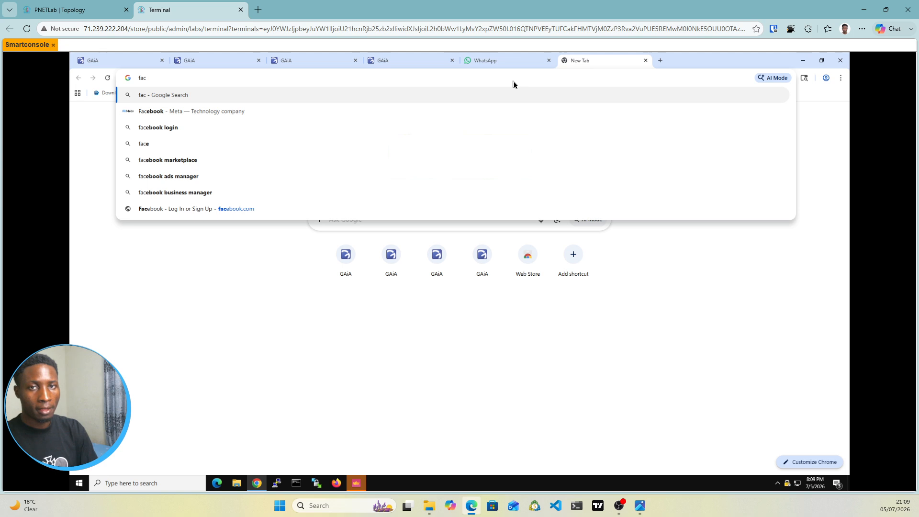
pyautogui.write('e')
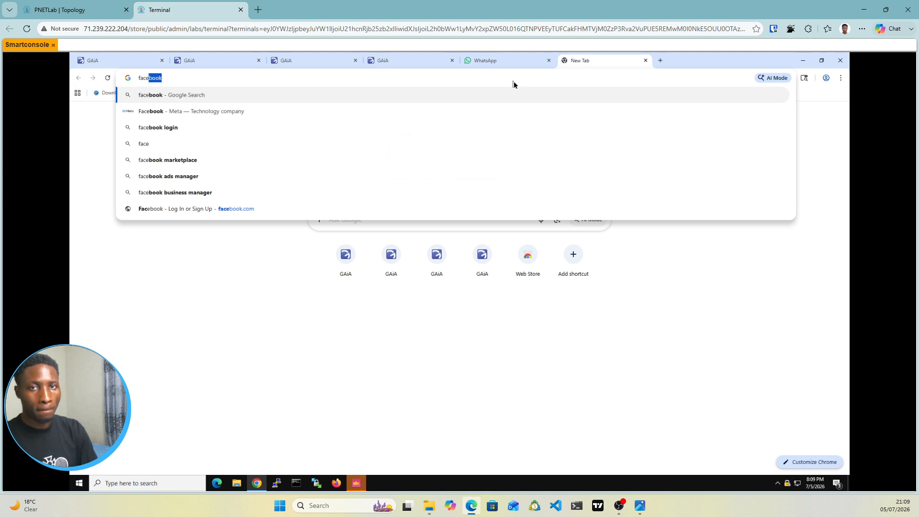
pyautogui.press('Right')
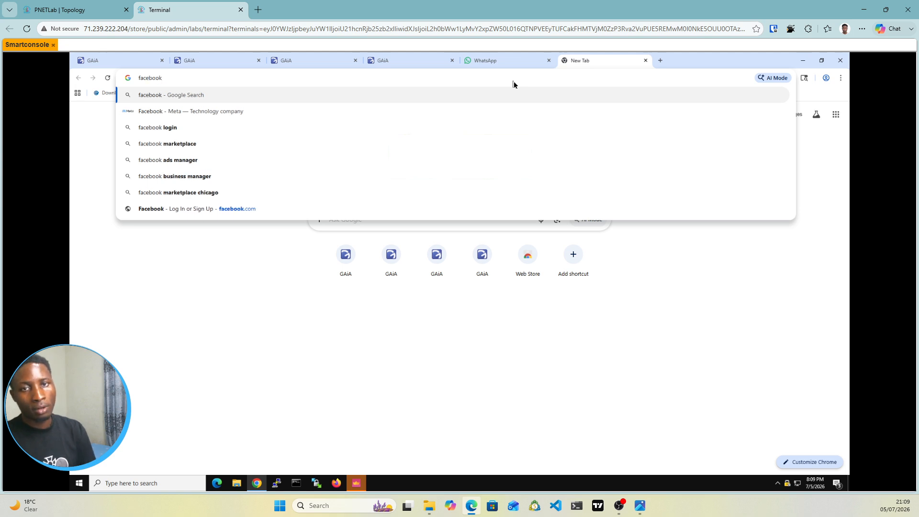
pyautogui.click(149, 128)
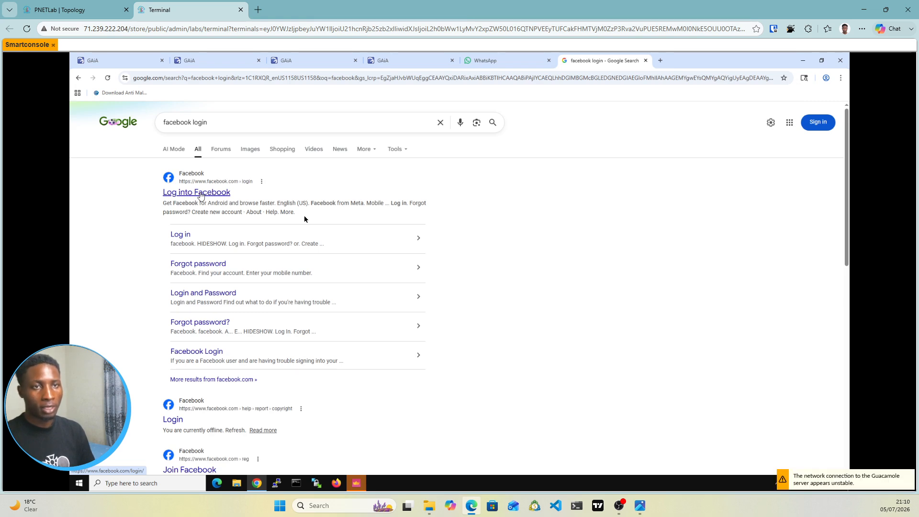
pyautogui.click(200, 193)
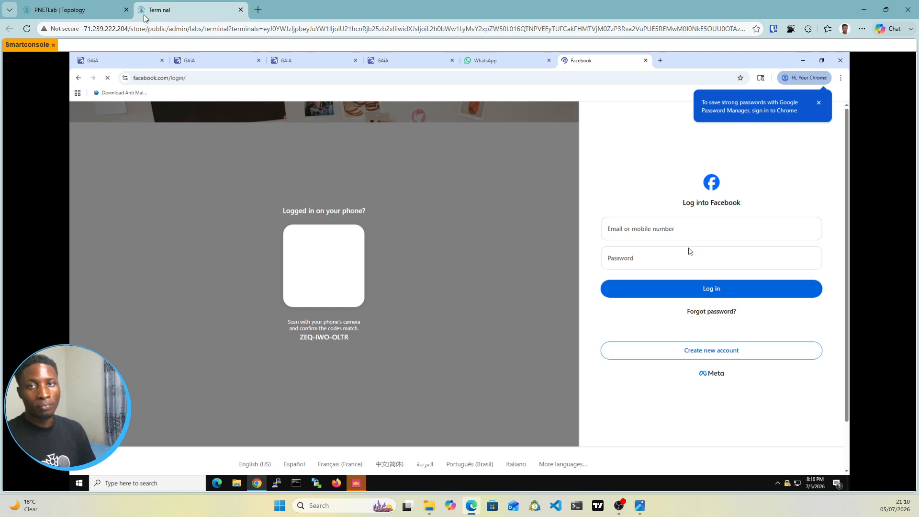
# Step: Return to SmartConsole and set the Block-whatsapp rule's action to Drop
pyautogui.click(97, 13)
pyautogui.click(153, 11)
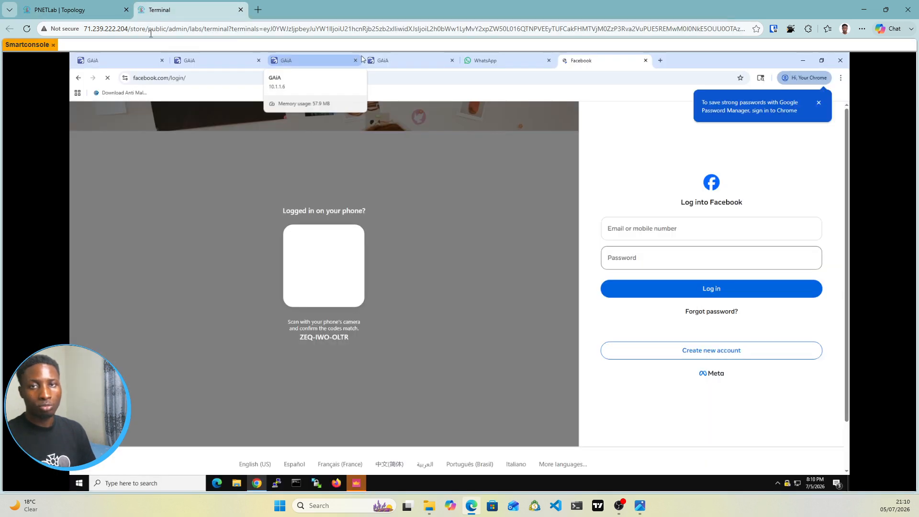
pyautogui.click(356, 484)
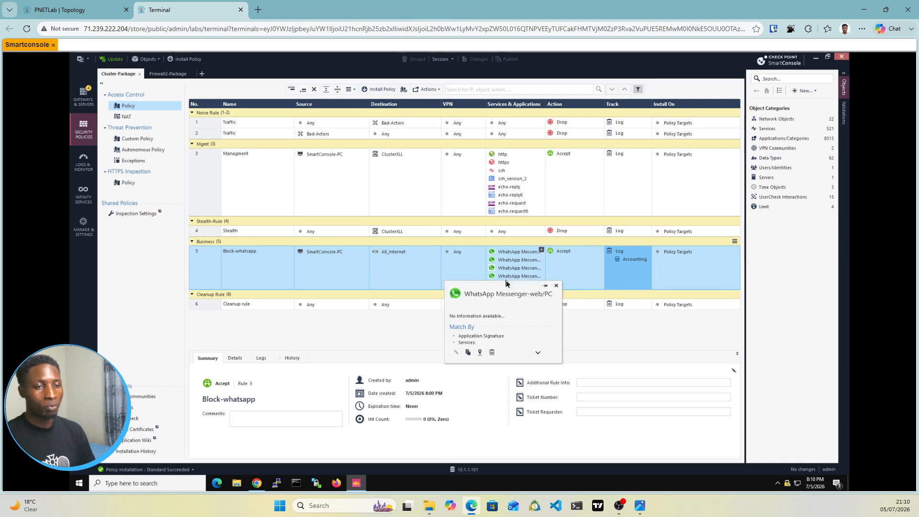
pyautogui.moveTo(507, 284)
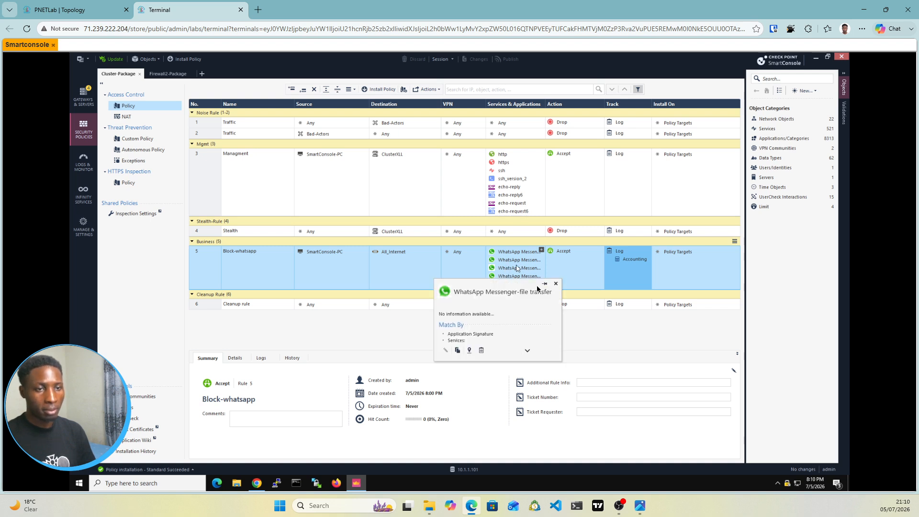
pyautogui.click(579, 262)
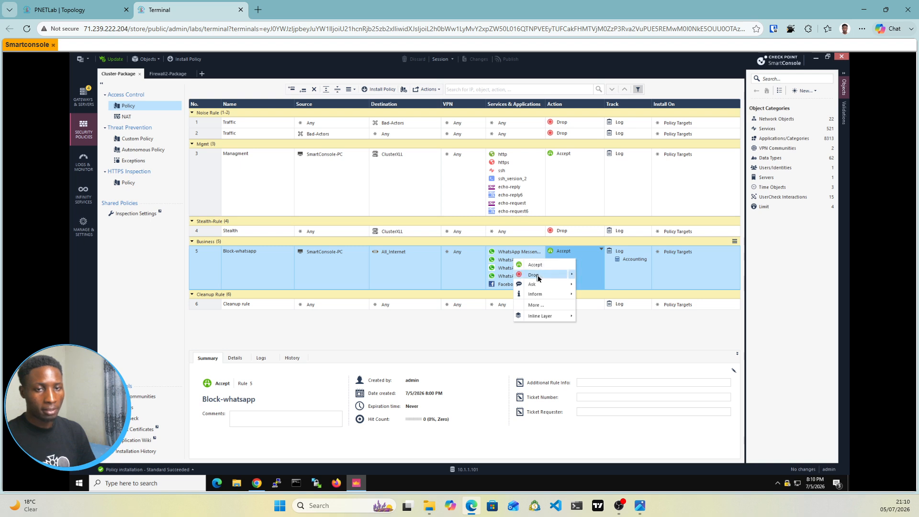
pyautogui.click(534, 275)
pyautogui.moveTo(538, 276)
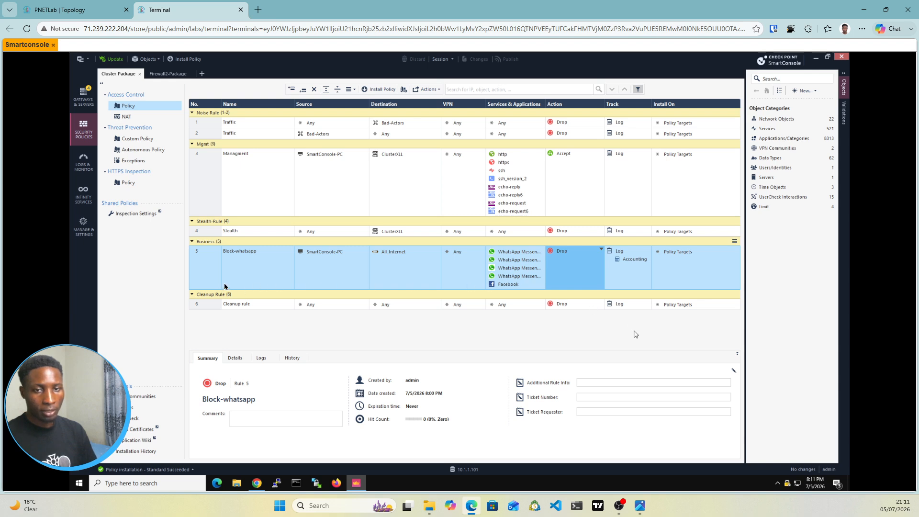
# Step: Add a new rule below Block-whatsapp in the Business section and name it Youtube-Access
pyautogui.click(206, 267)
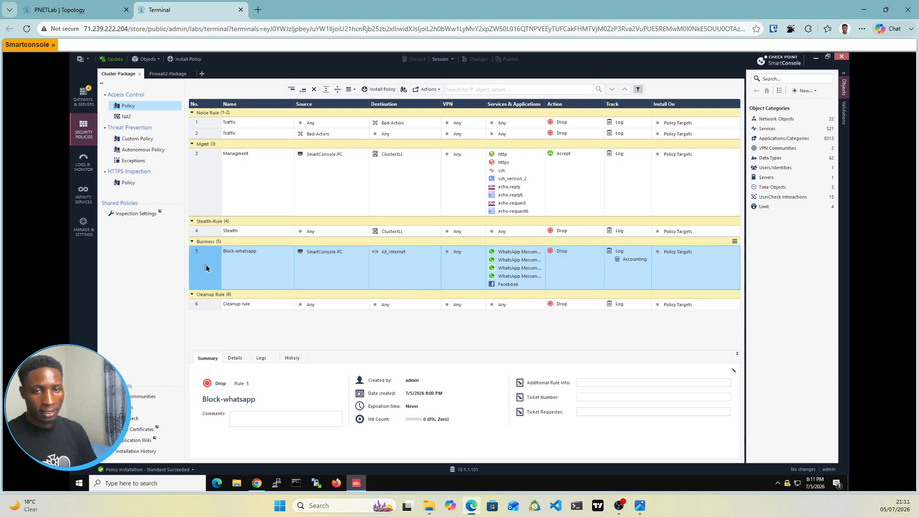
pyautogui.rightClick(206, 267)
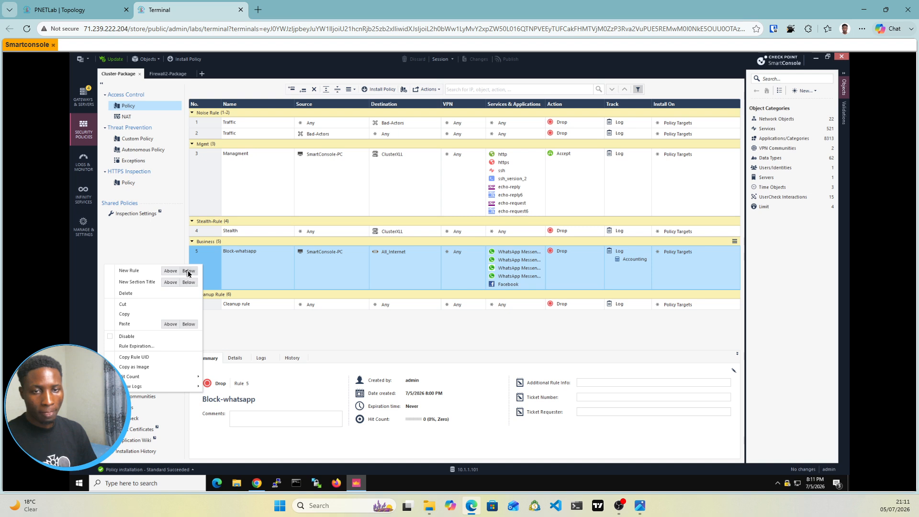
pyautogui.click(188, 272)
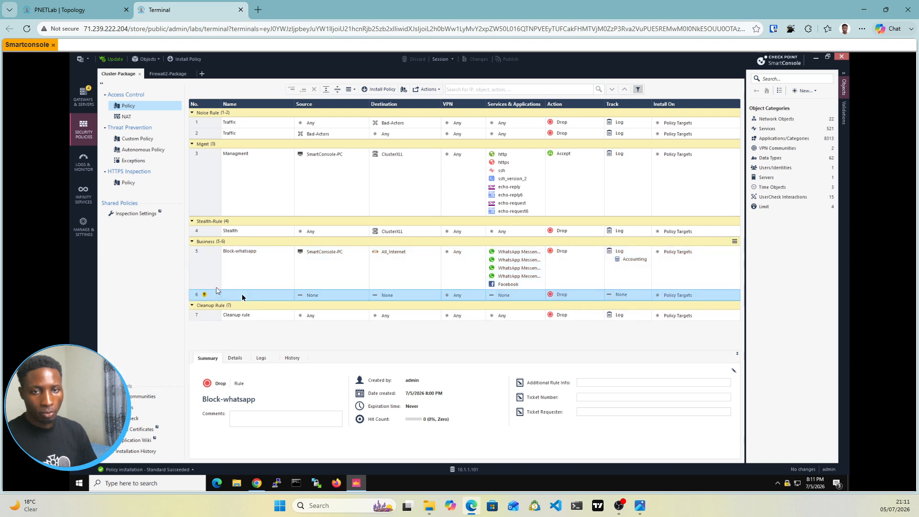
pyautogui.click(244, 295)
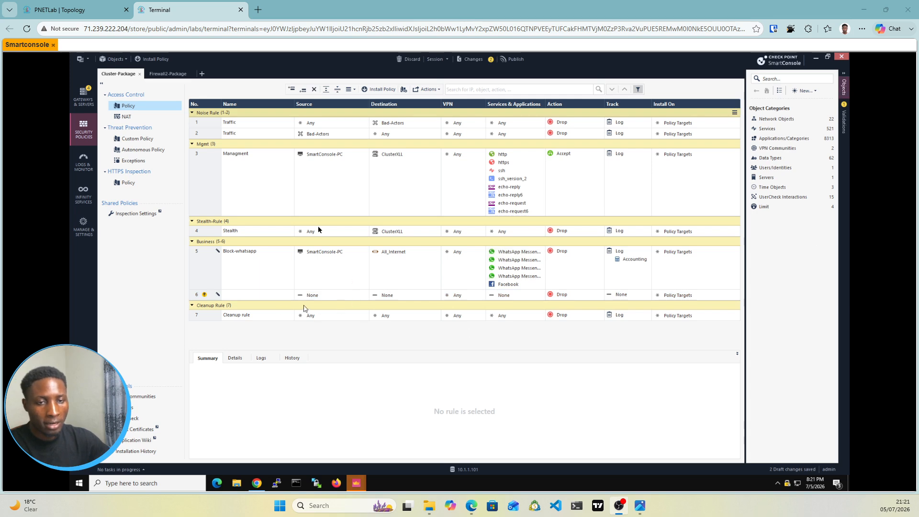
pyautogui.doubleClick(235, 295)
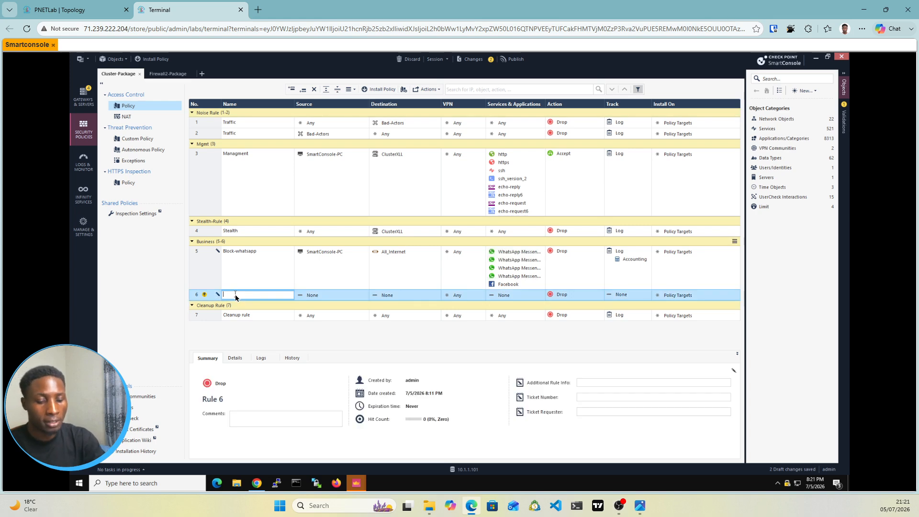
pyautogui.write('Youtub')
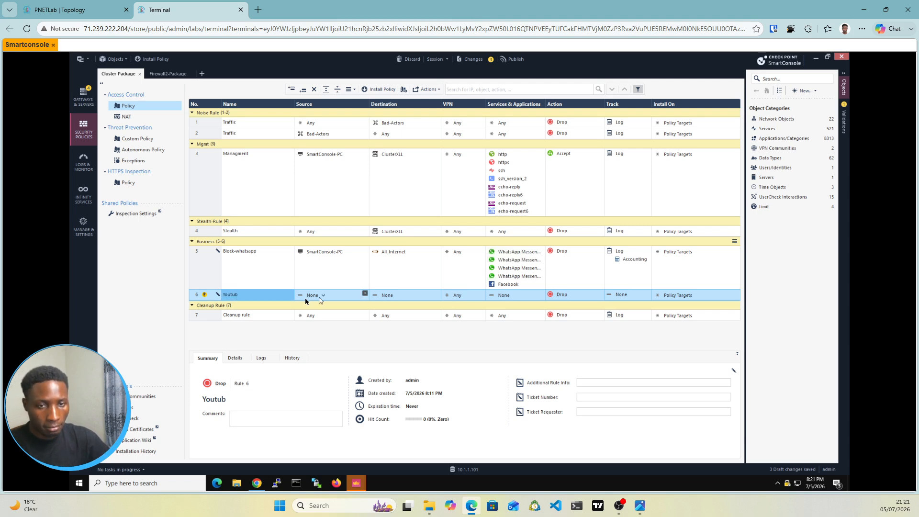
pyautogui.doubleClick(257, 297)
pyautogui.click(257, 297)
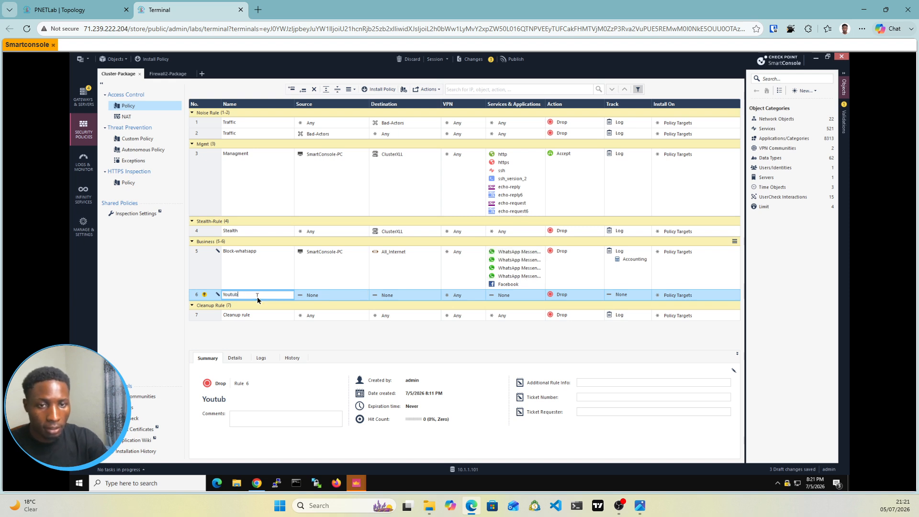
pyautogui.write('e')
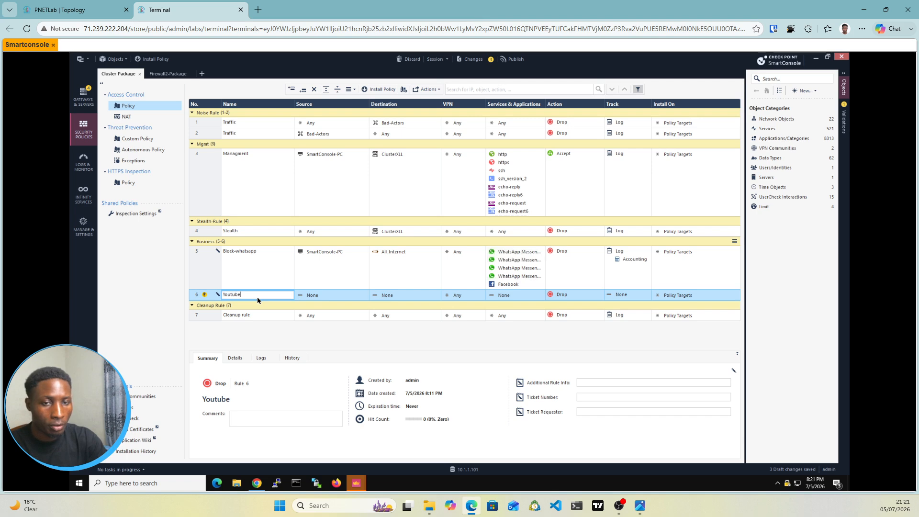
pyautogui.write('-Access')
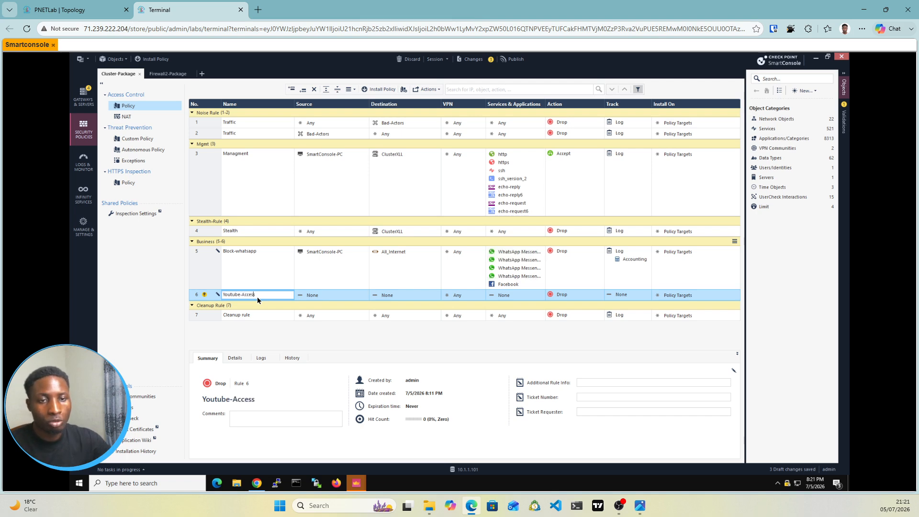
# Step: Add SmartConsole-PC as the source of the Youtube-Access rule
pyautogui.click(365, 295)
pyautogui.click(365, 294)
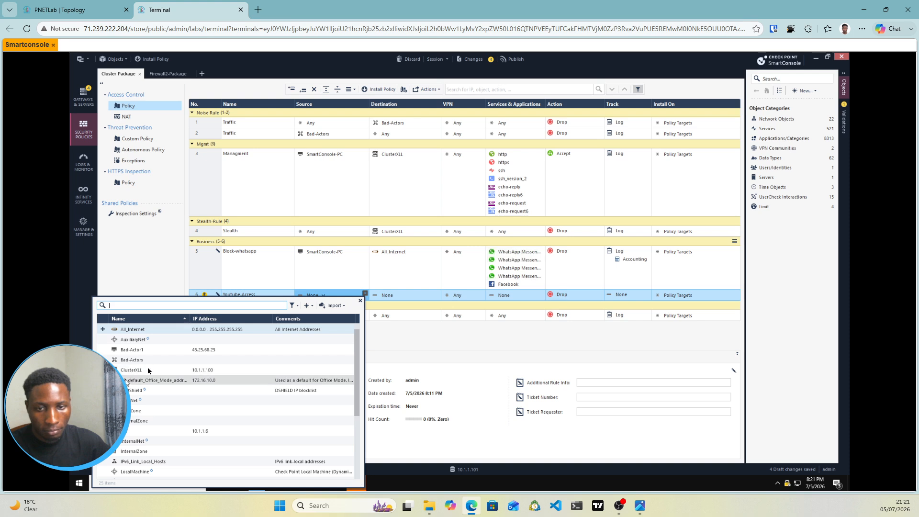
pyautogui.scroll(-1, 144, 412)
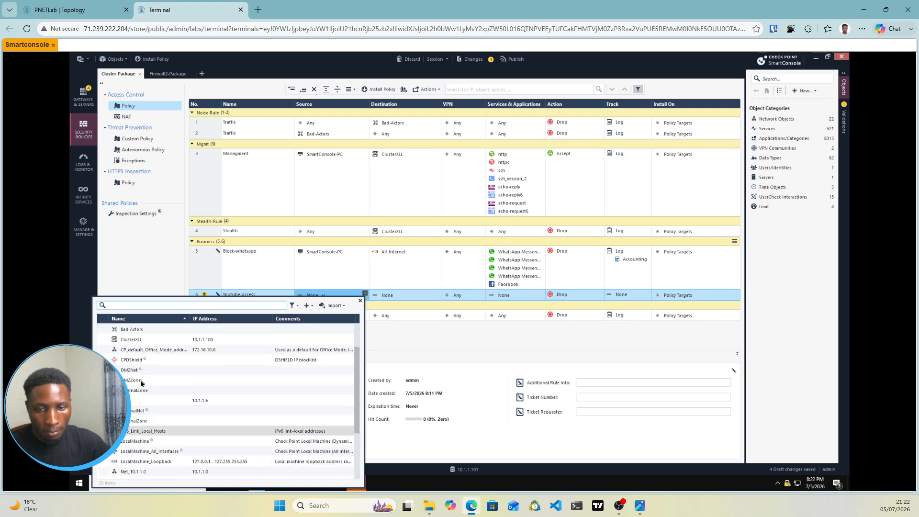
pyautogui.scroll(-3, 141, 381)
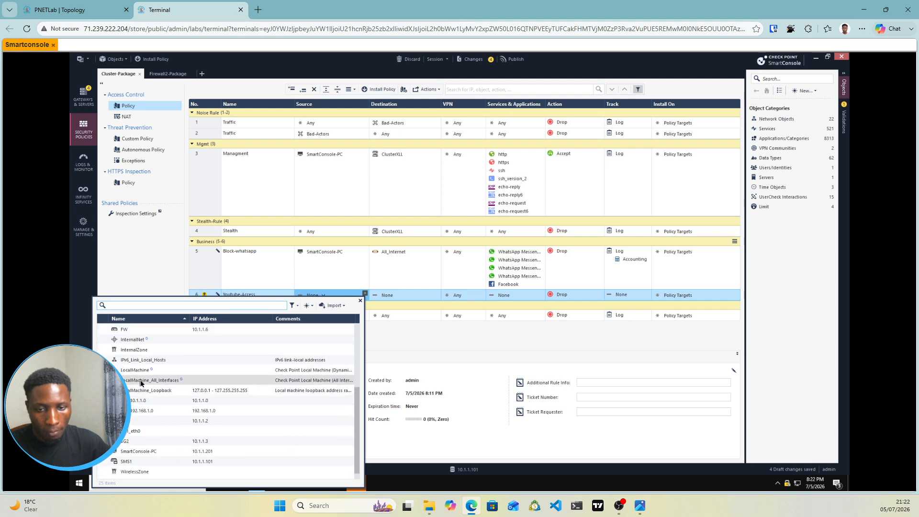
pyautogui.click(137, 452)
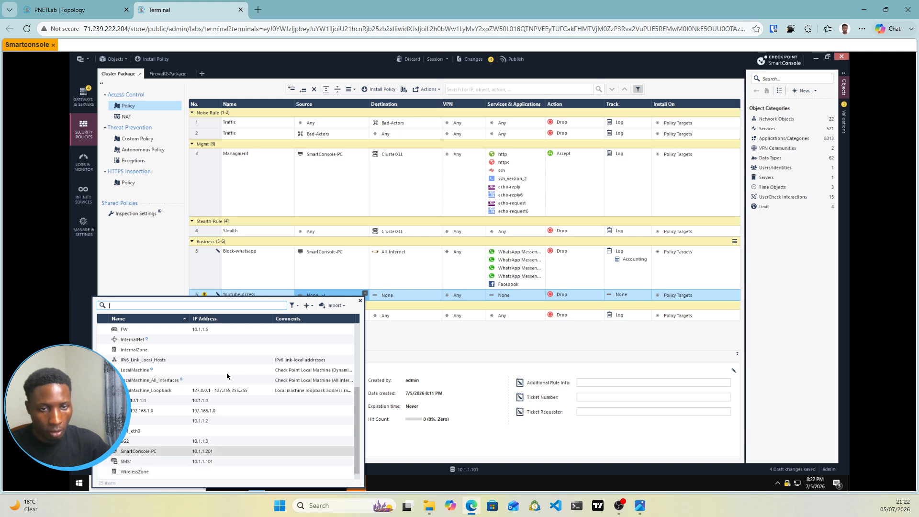
pyautogui.click(407, 325)
pyautogui.moveTo(436, 295)
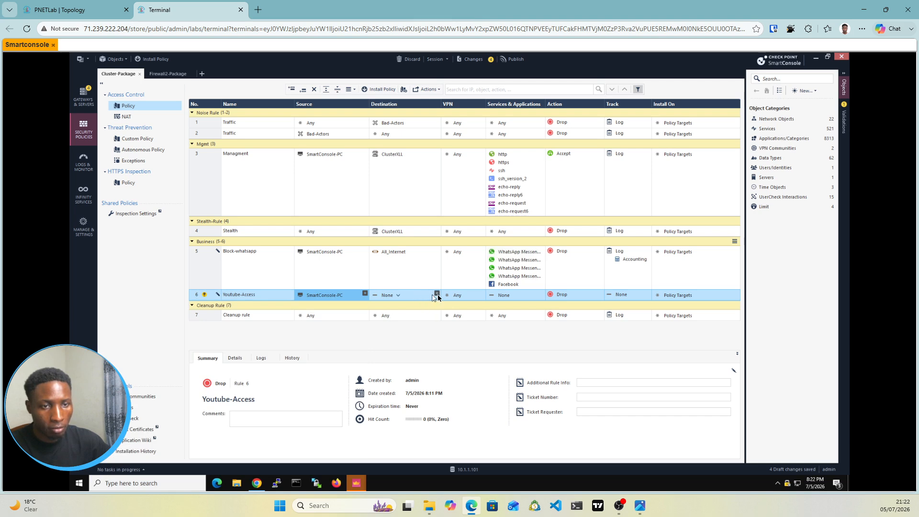
# Step: Set the destination of the Youtube-Access rule to All_Internet
pyautogui.click(436, 295)
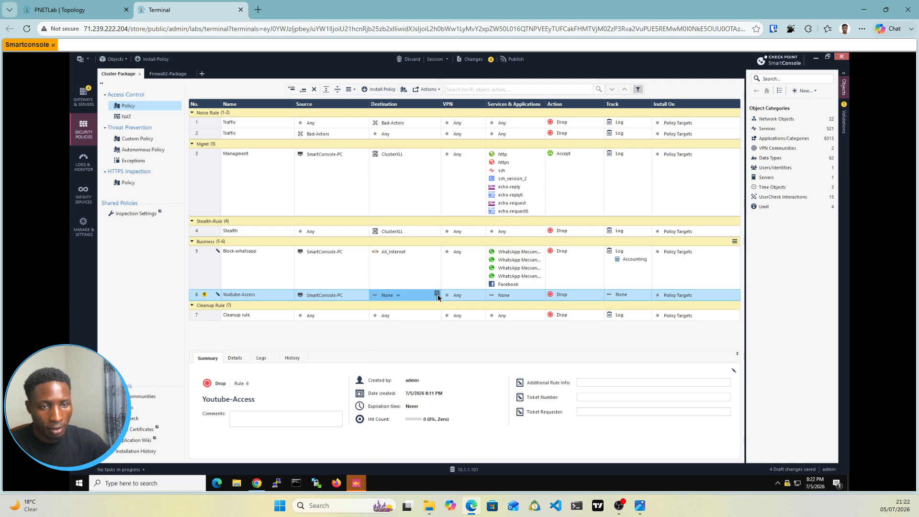
pyautogui.click(437, 294)
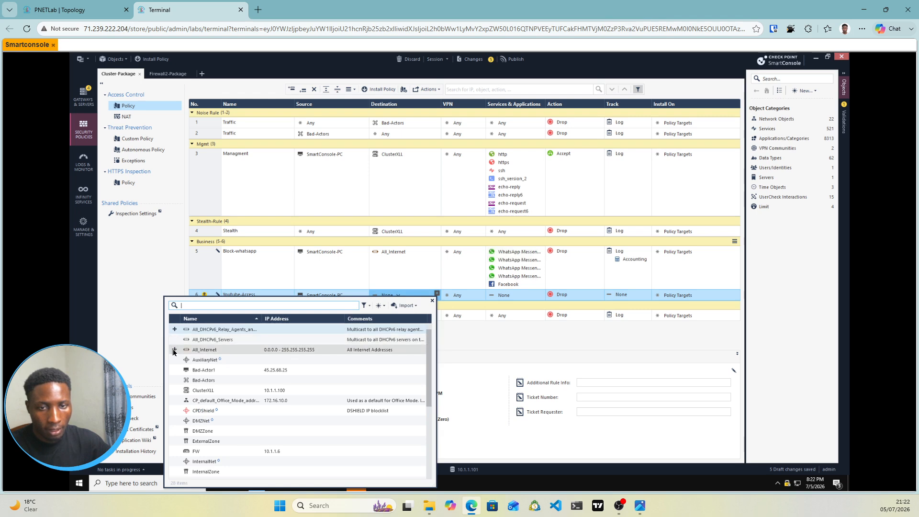
pyautogui.click(174, 349)
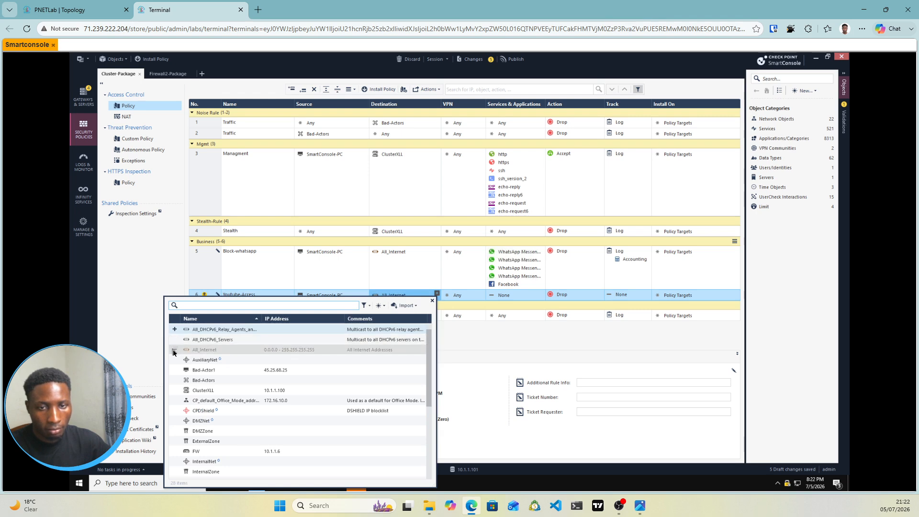
pyautogui.click(468, 350)
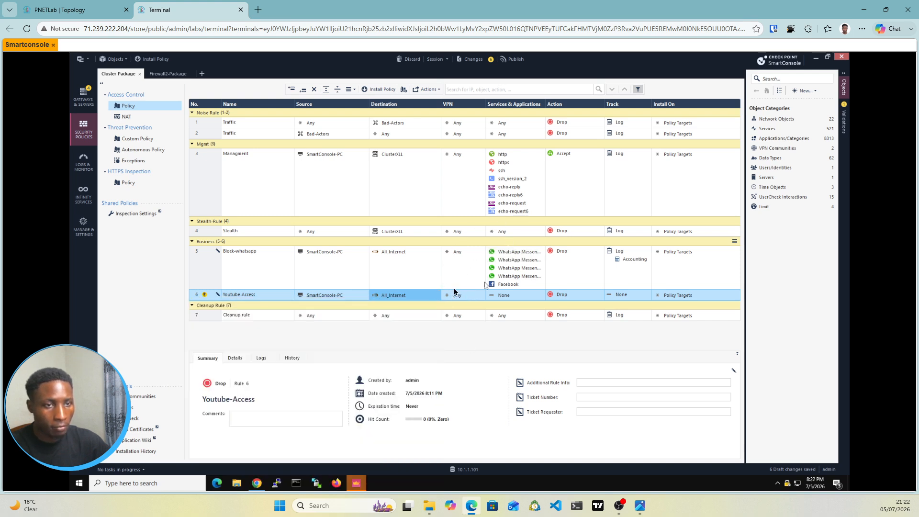
# Step: Find the YouTube application and add it to the services and applications of the Youtube-Access rule
pyautogui.moveTo(540, 295)
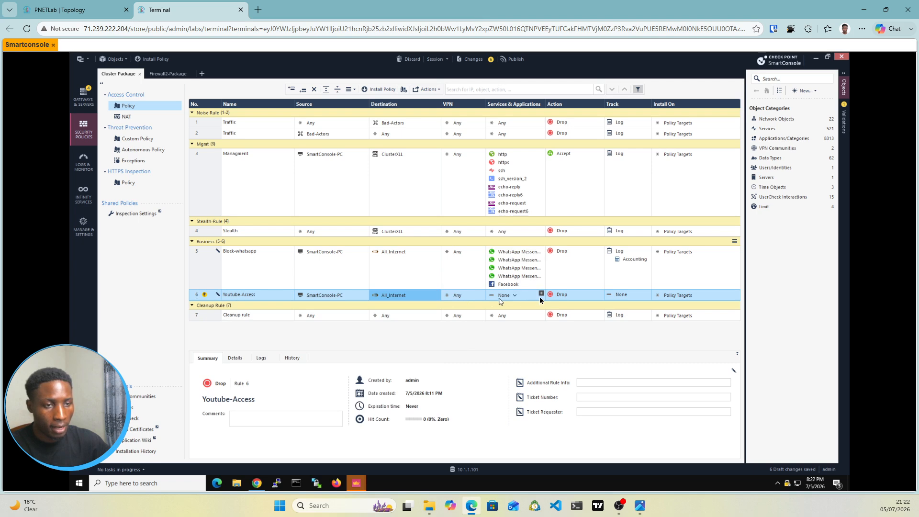
pyautogui.click(541, 297)
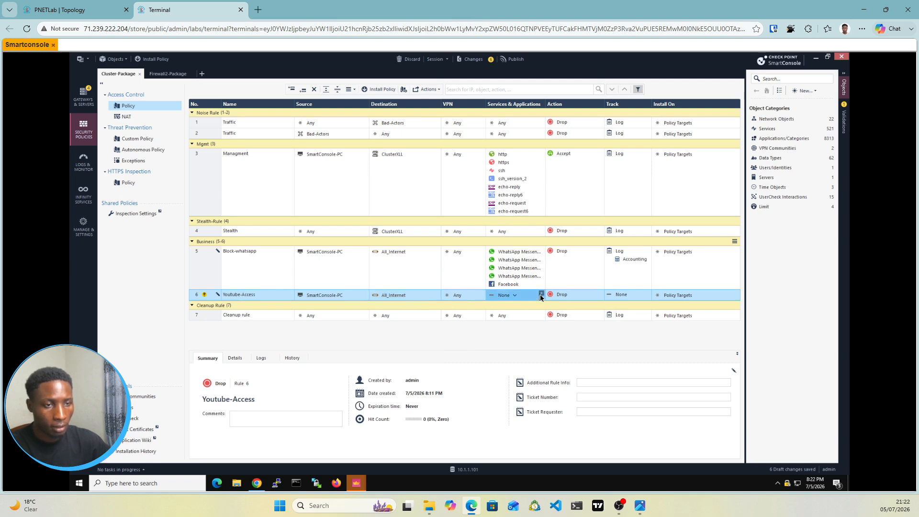
pyautogui.click(540, 294)
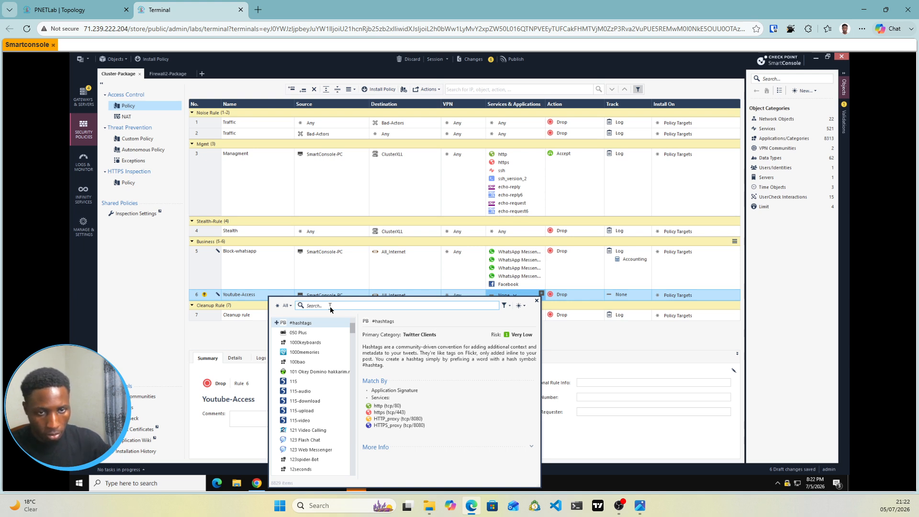
pyautogui.click(315, 307)
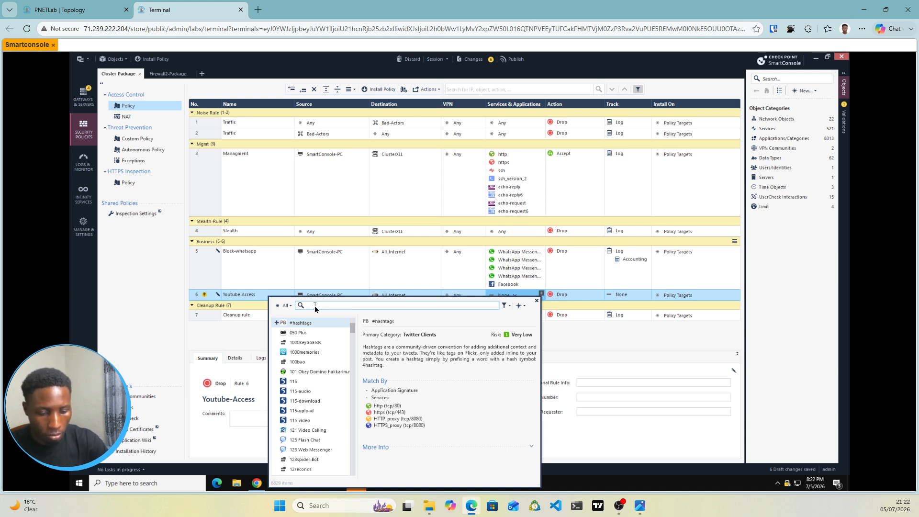
pyautogui.write('youtub')
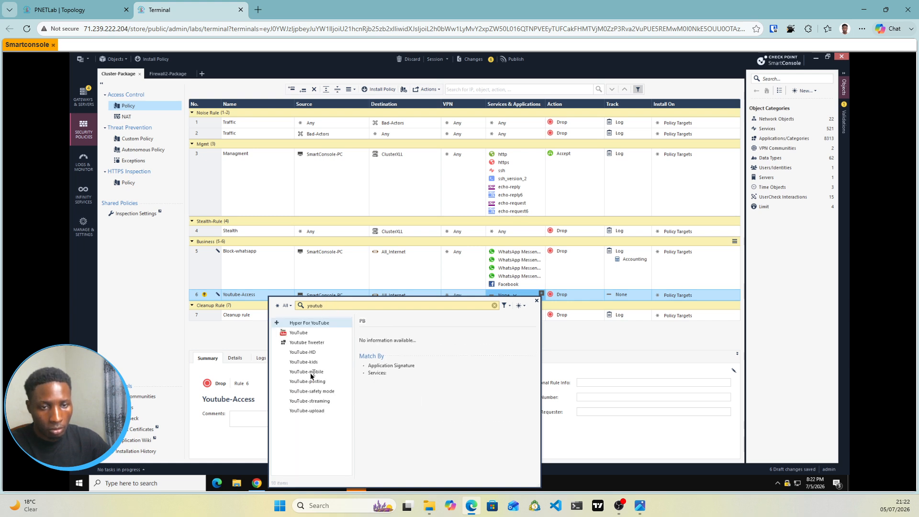
pyautogui.click(277, 332)
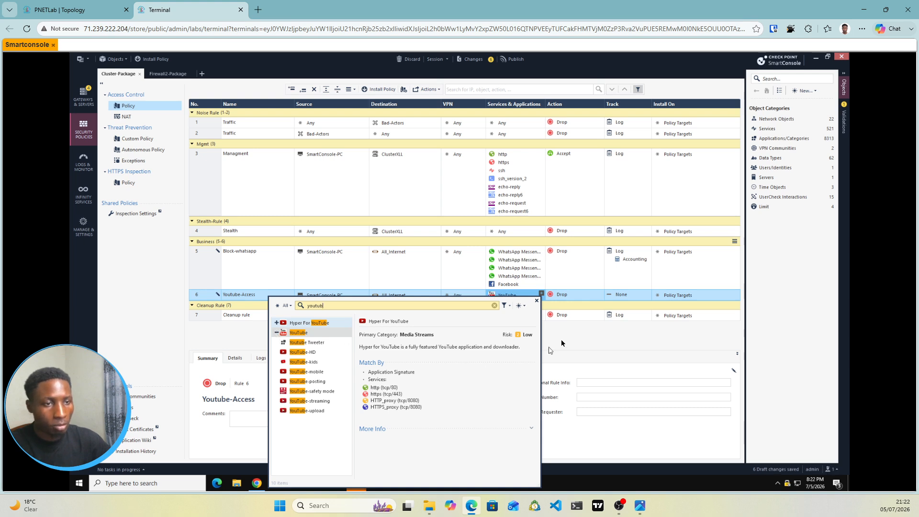
# Step: Set the action of the Youtube-Access rule to Accept
pyautogui.click(583, 299)
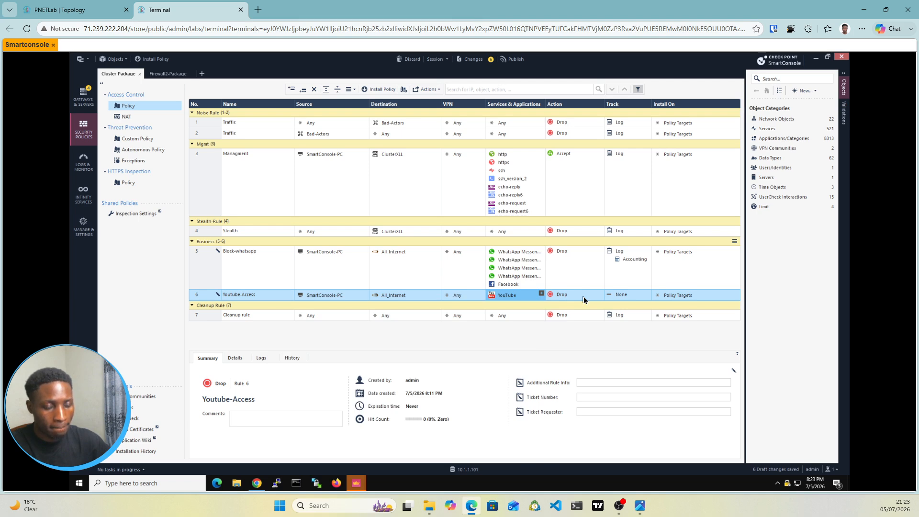
pyautogui.click(583, 299)
pyautogui.click(584, 299)
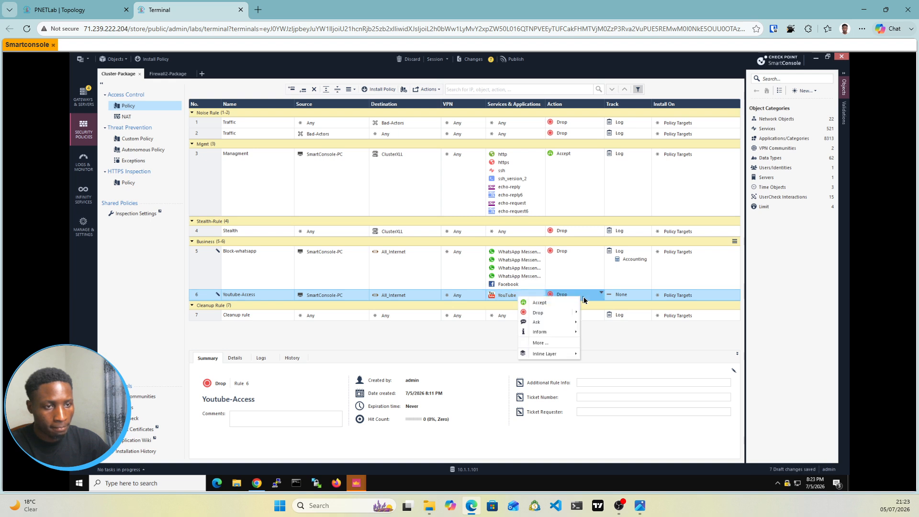
pyautogui.click(546, 306)
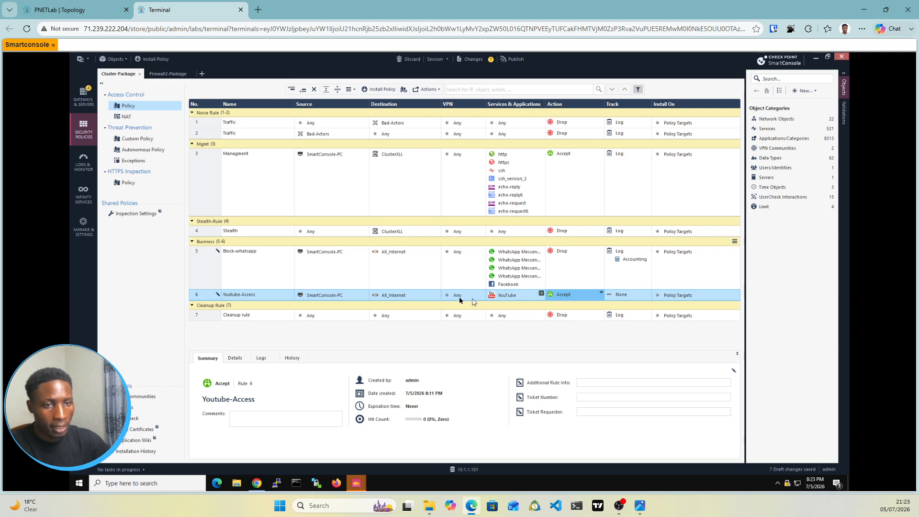
# Step: Remove all services and applications from the Youtube-Access rule and switch them to Any
pyautogui.click(541, 297)
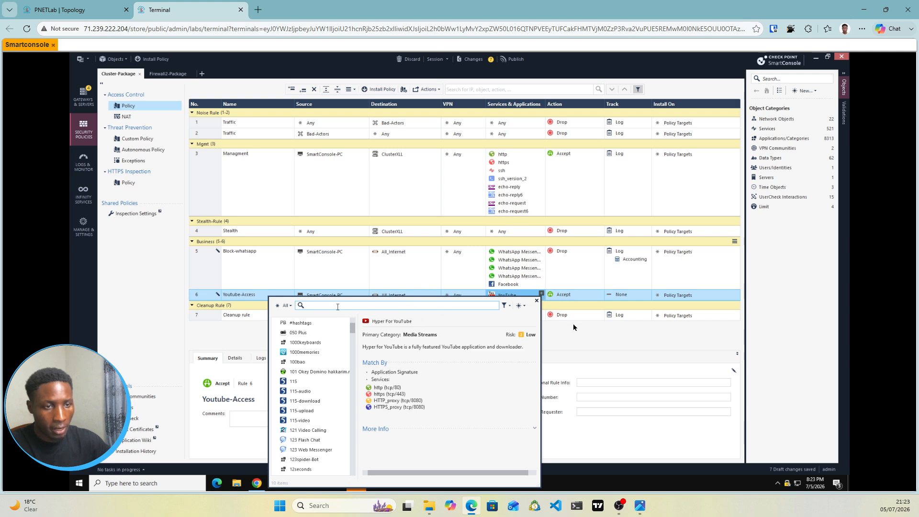
pyautogui.click(536, 300)
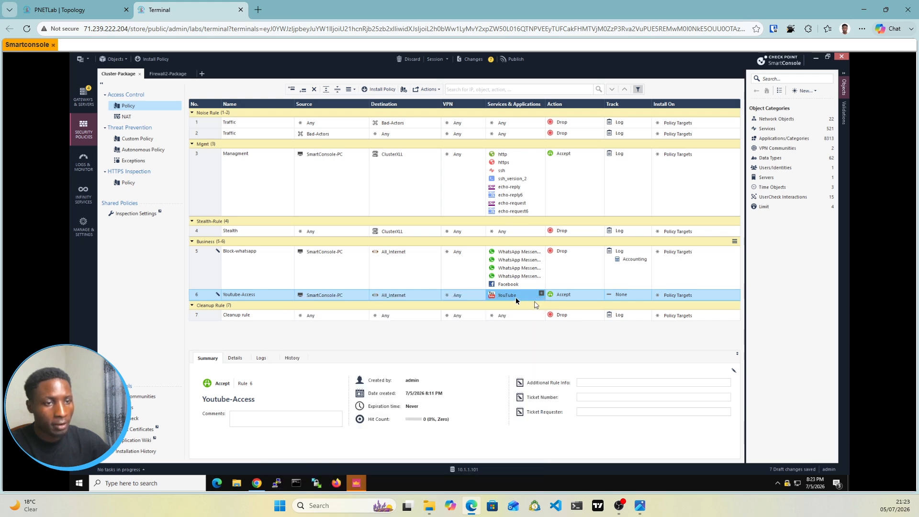
pyautogui.rightClick(515, 297)
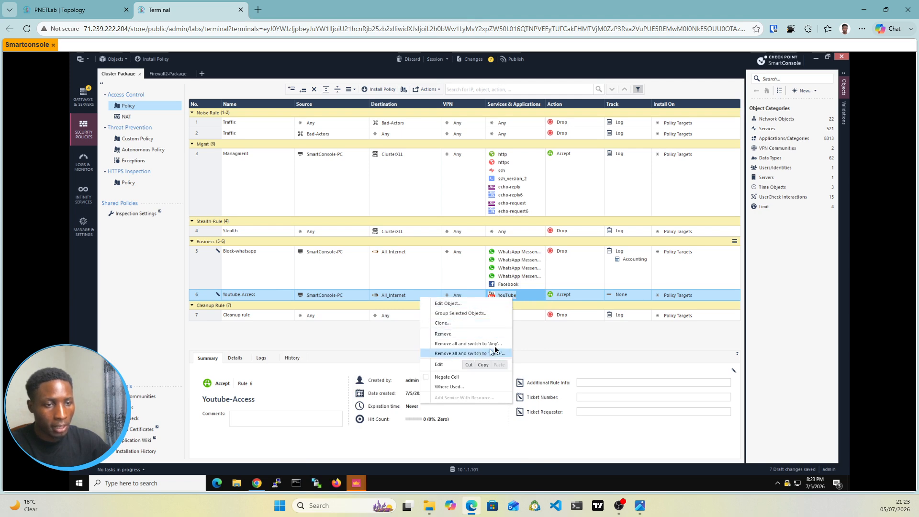
pyautogui.click(530, 344)
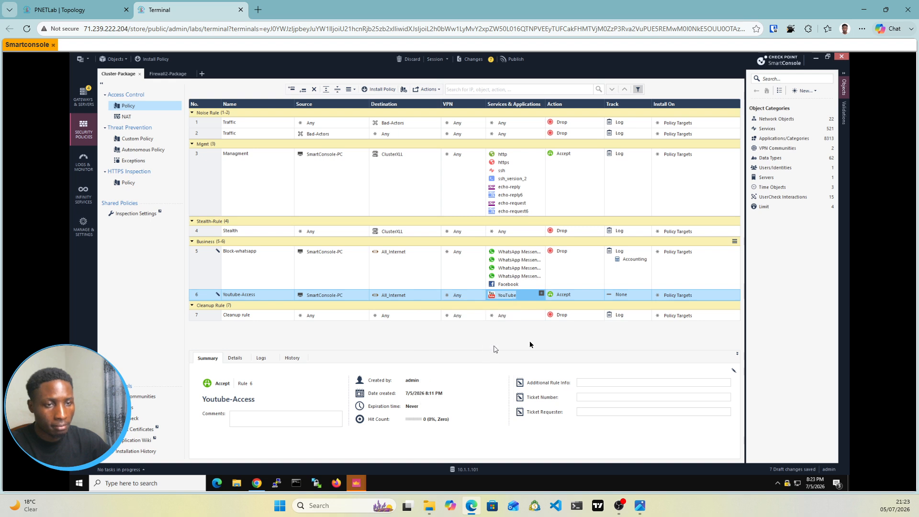
pyautogui.press('Delete')
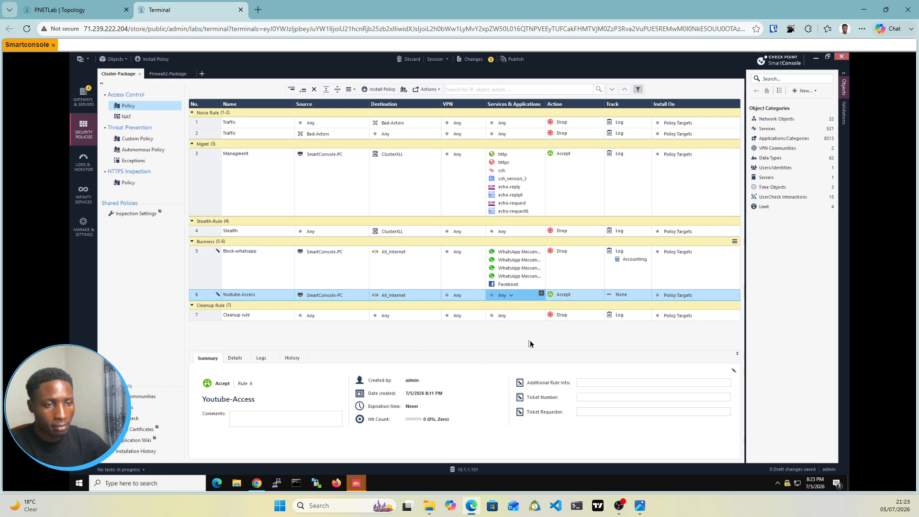
# Step: Set the tracking of the Youtube-Access rule to Log
pyautogui.click(630, 296)
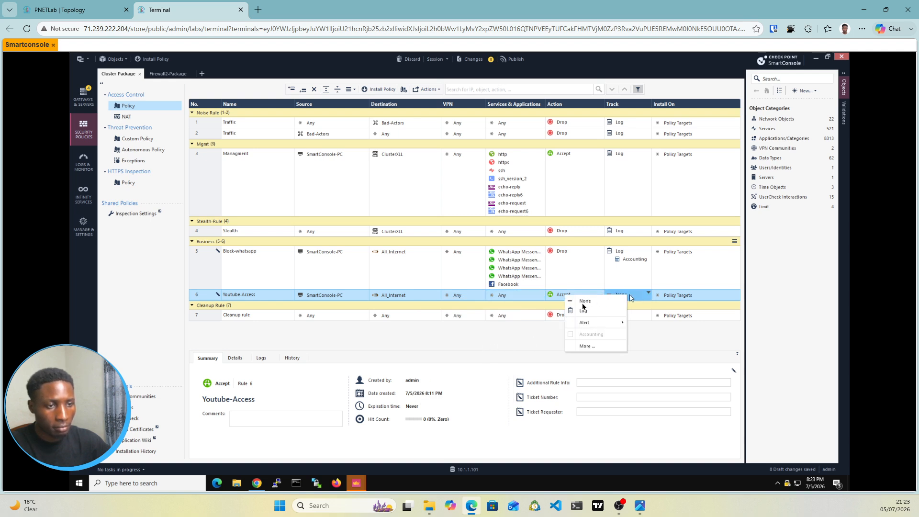
pyautogui.click(583, 311)
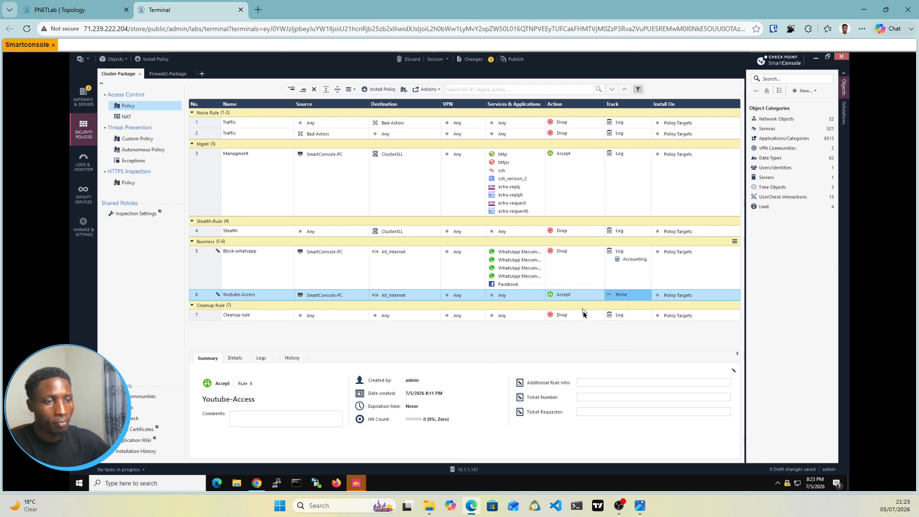
pyautogui.click(621, 297)
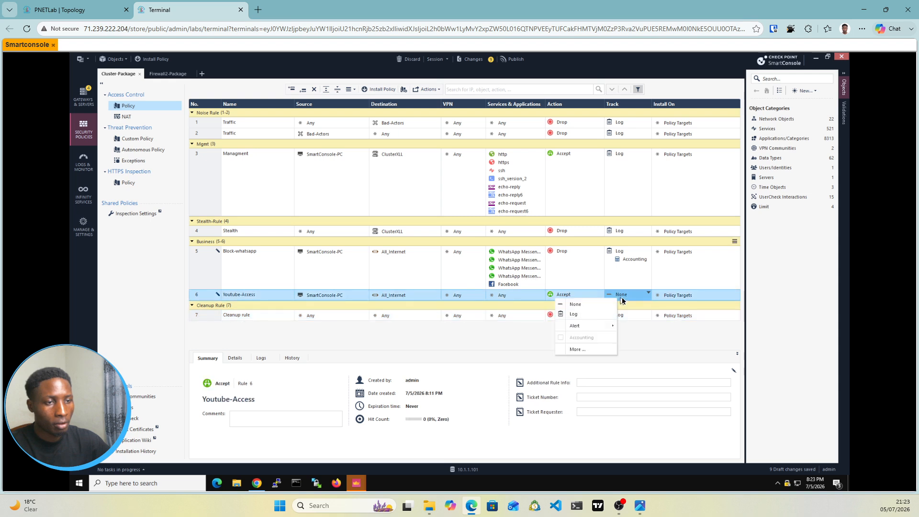
pyautogui.click(570, 315)
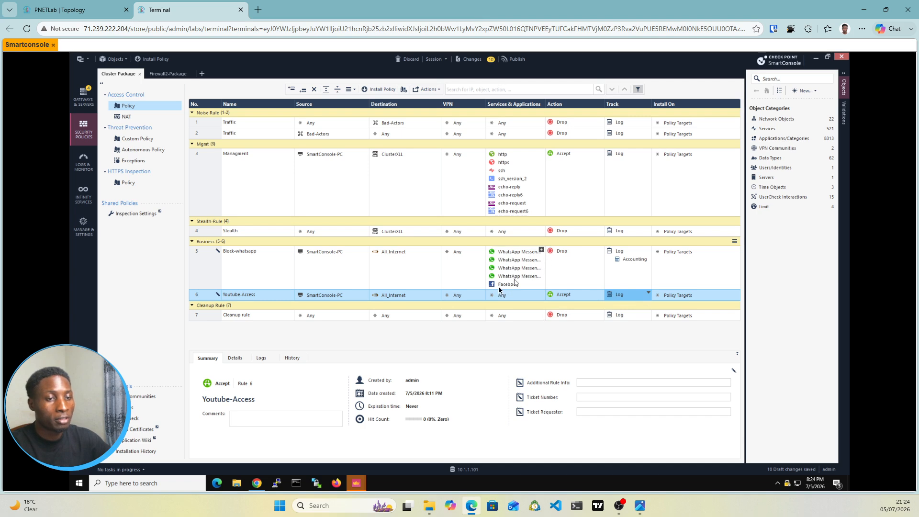
# Step: Publish the session changes and install the Cluster-Package Access Control policy on ClusterXLL
pyautogui.moveTo(509, 287)
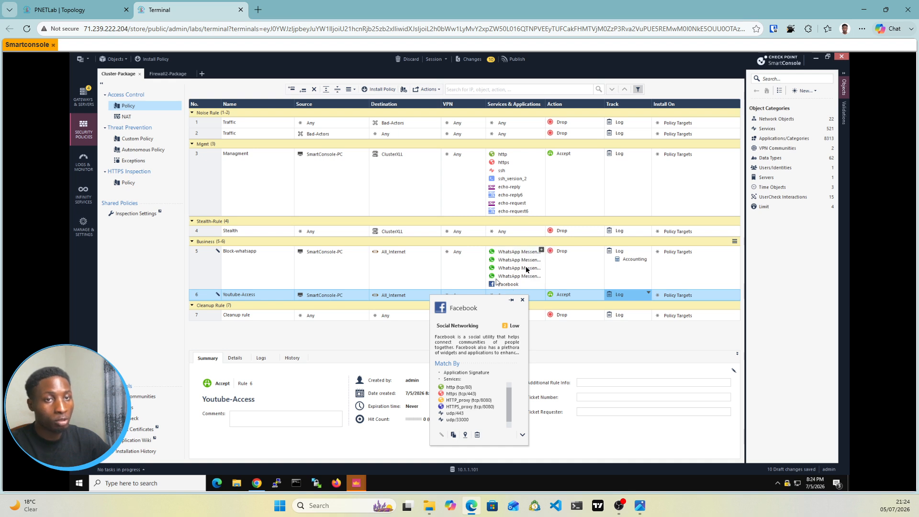
pyautogui.moveTo(526, 269)
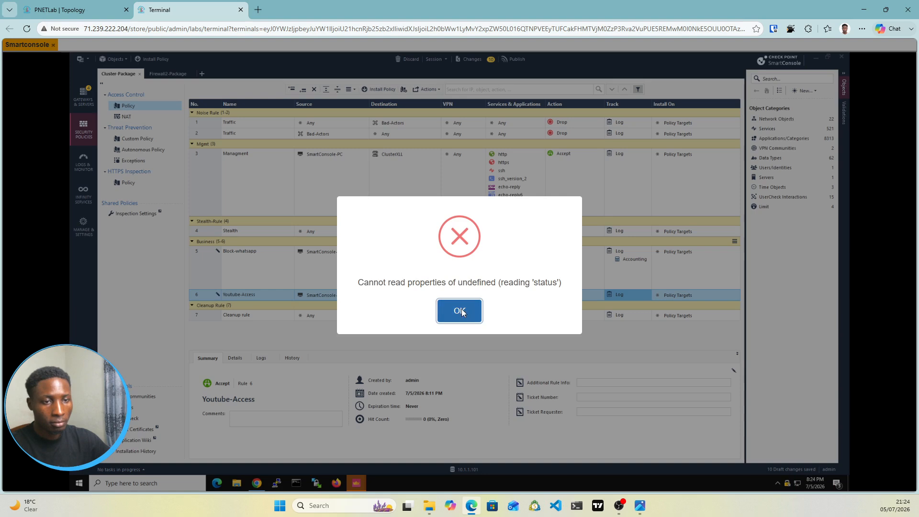
pyautogui.click(461, 309)
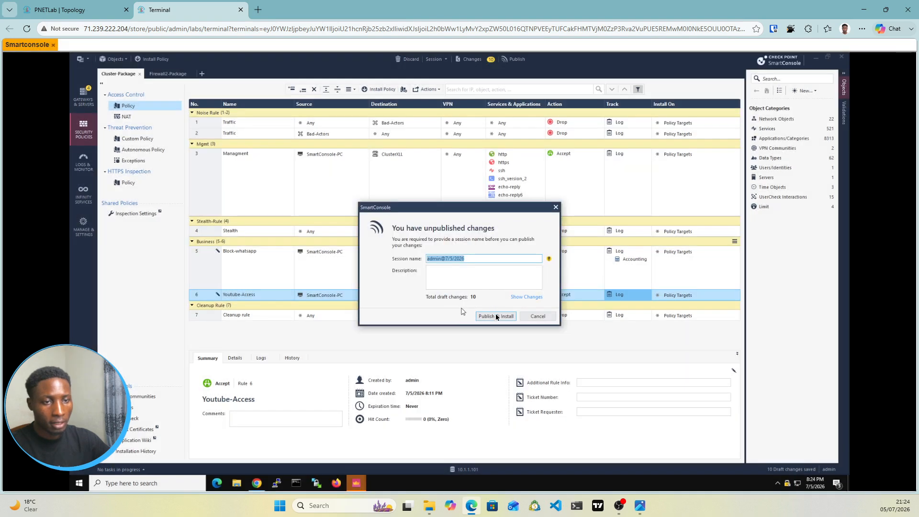
pyautogui.click(490, 316)
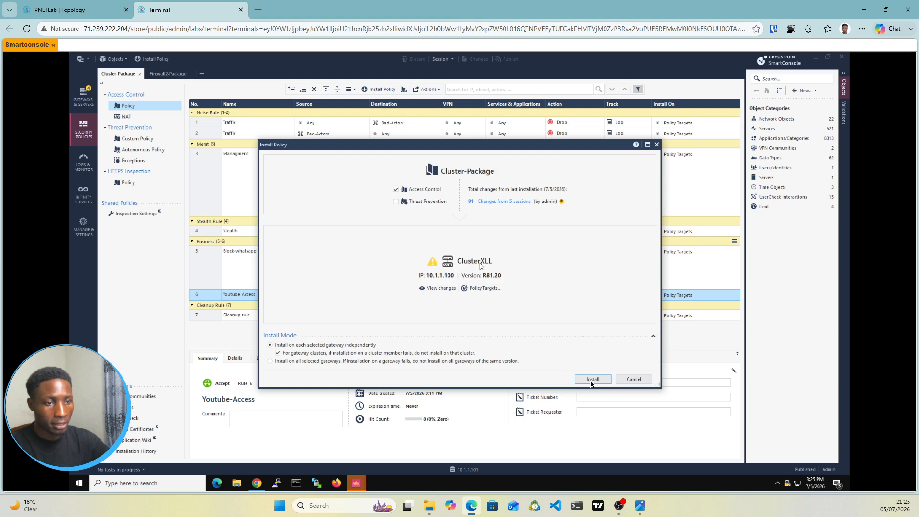
pyautogui.click(592, 381)
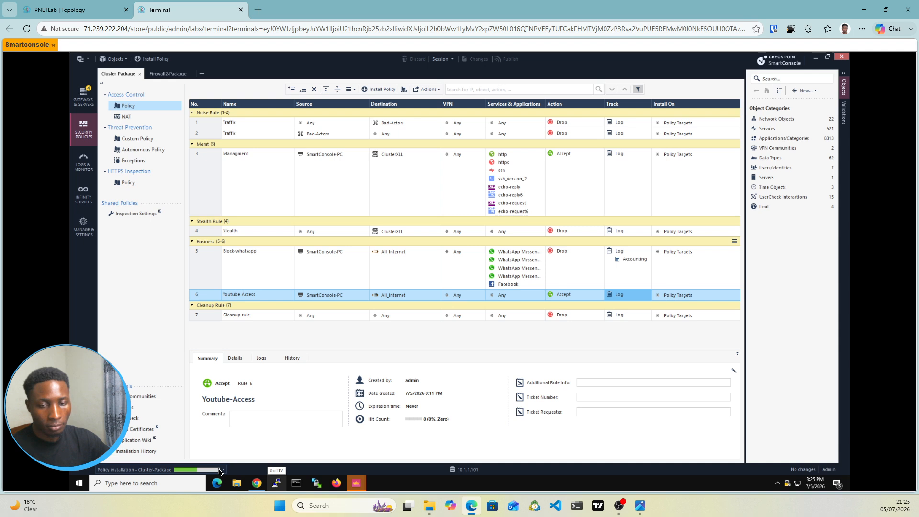
# Step: Check the Cluster-Package policy installation details for the status on ClusterXLL and its members
pyautogui.click(221, 471)
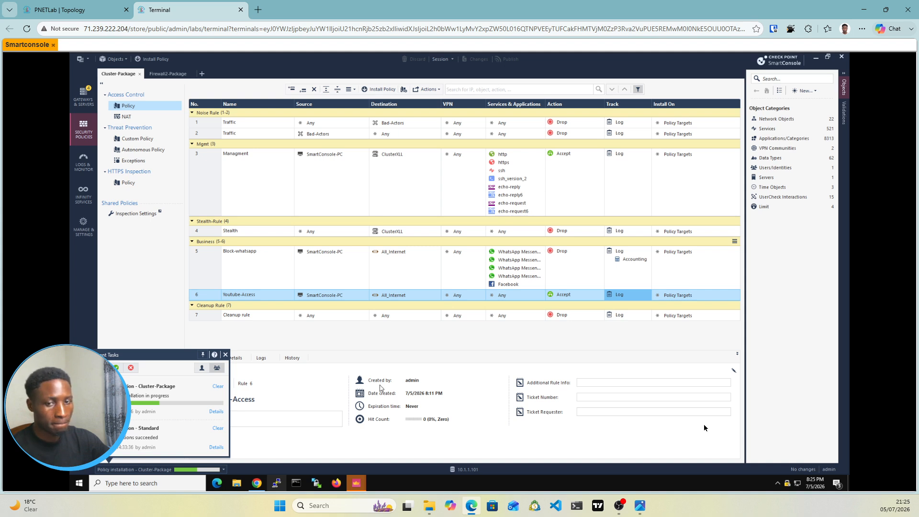
pyautogui.click(217, 411)
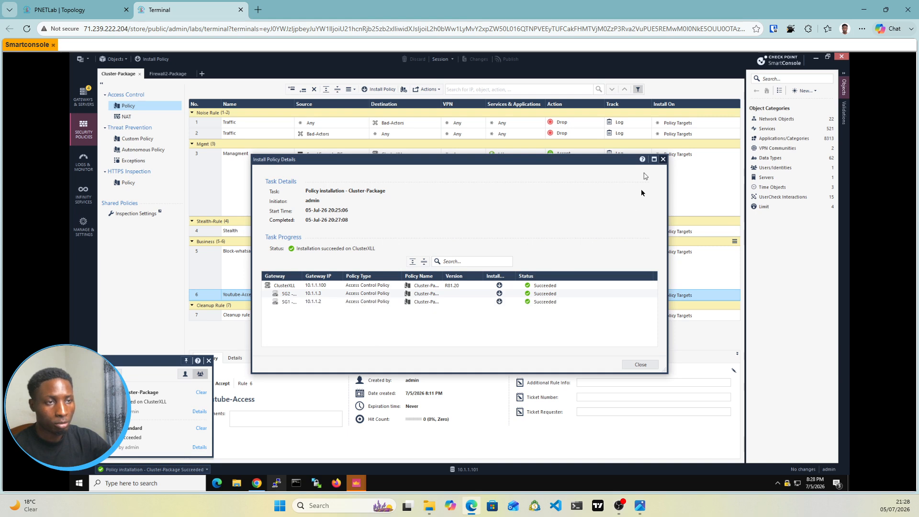
pyautogui.click(662, 160)
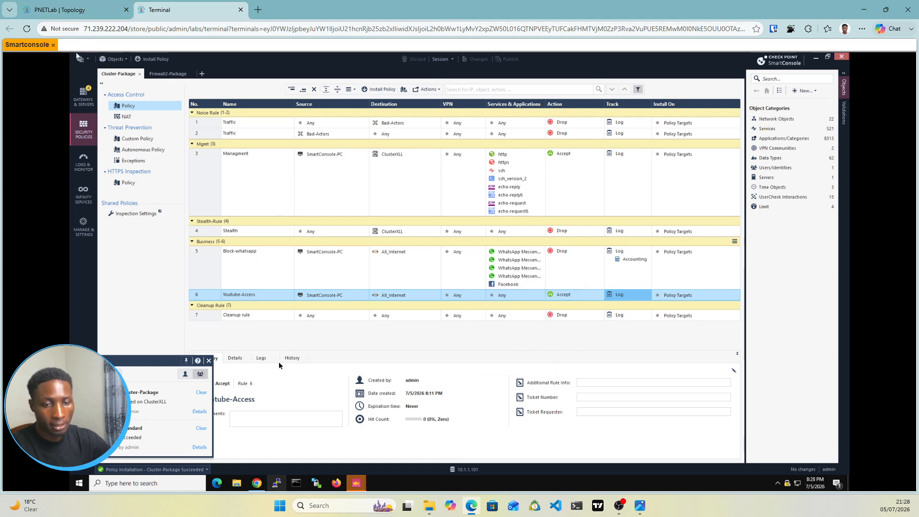
# Step: Switch to Chrome and reload the Facebook login and WhatsApp Web pages to test the block rule
pyautogui.click(257, 483)
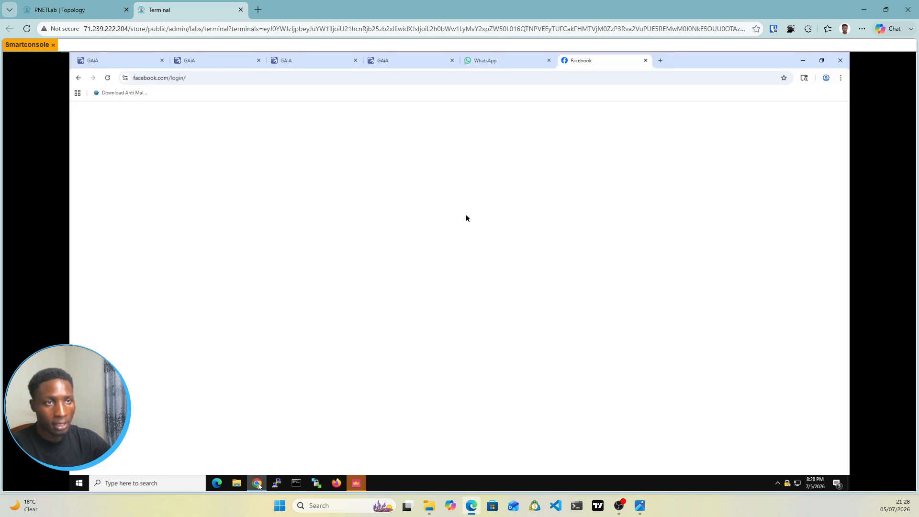
pyautogui.click(108, 79)
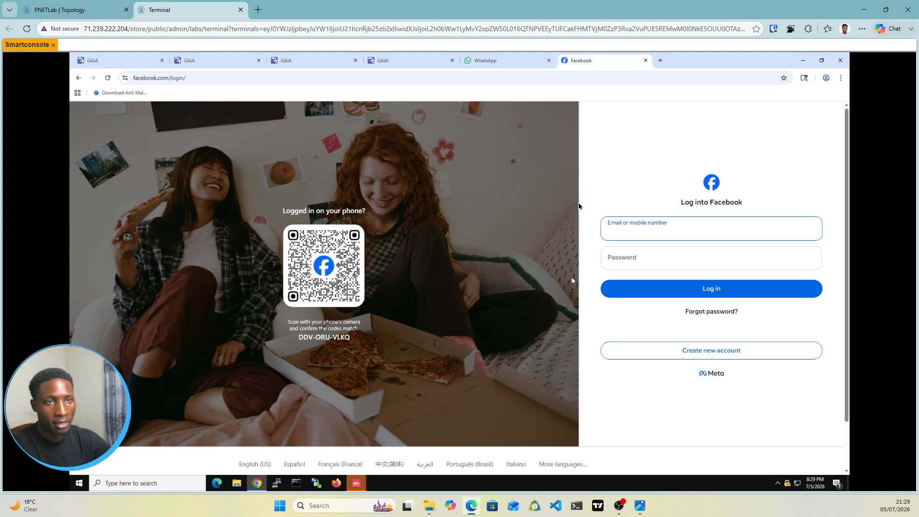
pyautogui.click(500, 62)
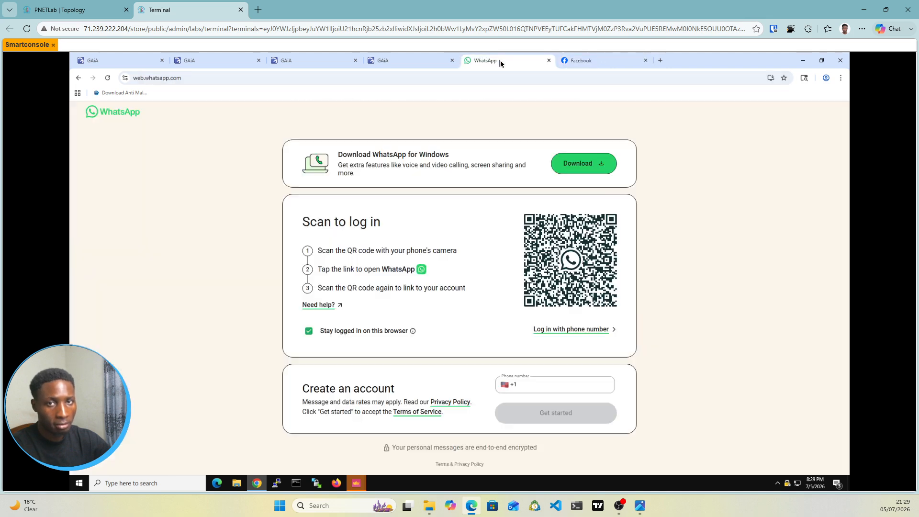
pyautogui.click(107, 78)
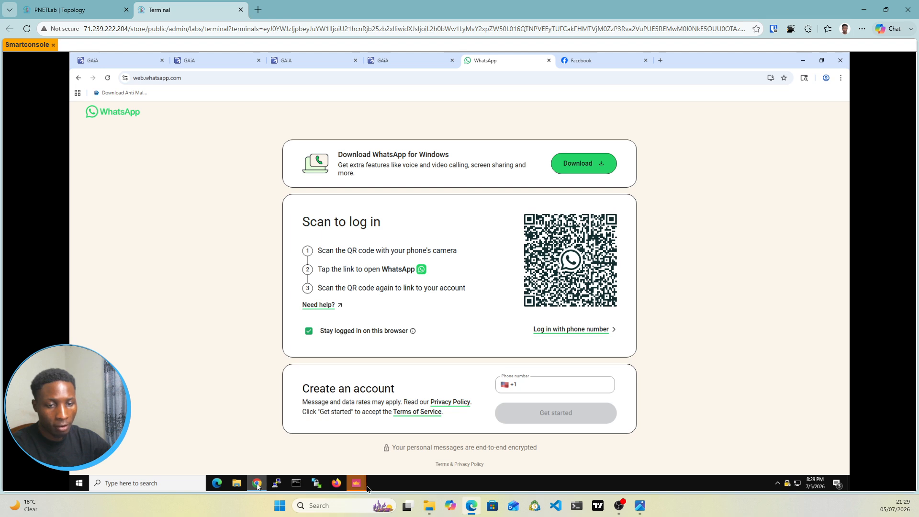
pyautogui.moveTo(359, 486)
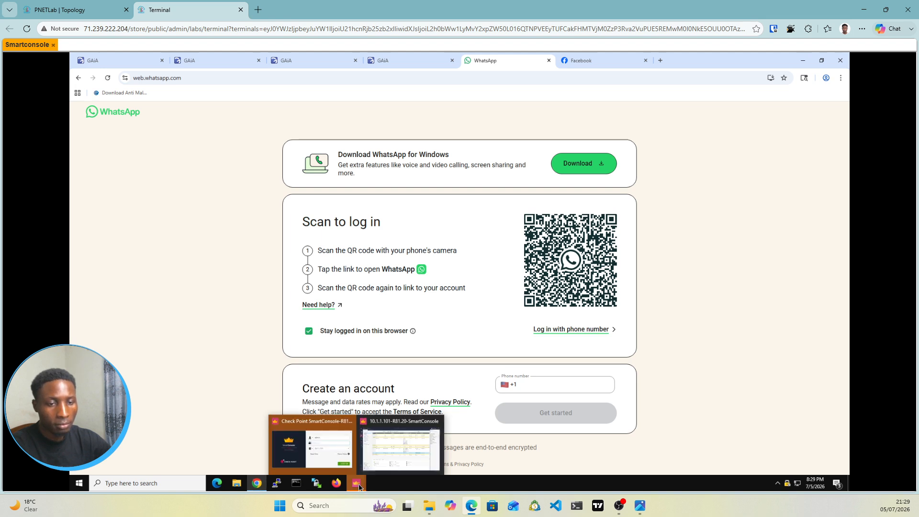
# Step: Switch to SmartConsole and add the quic service to the Services & Applications of the Block-whatsapp rule
pyautogui.click(381, 456)
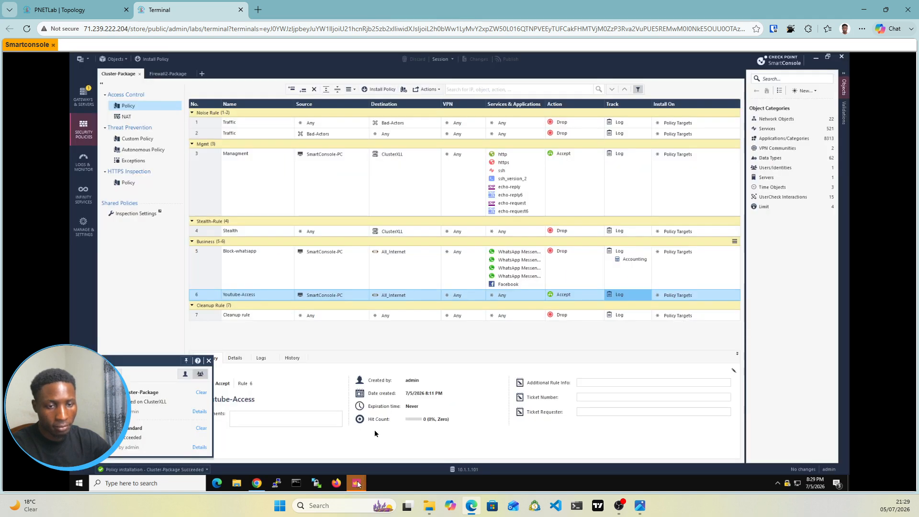
pyautogui.click(358, 484)
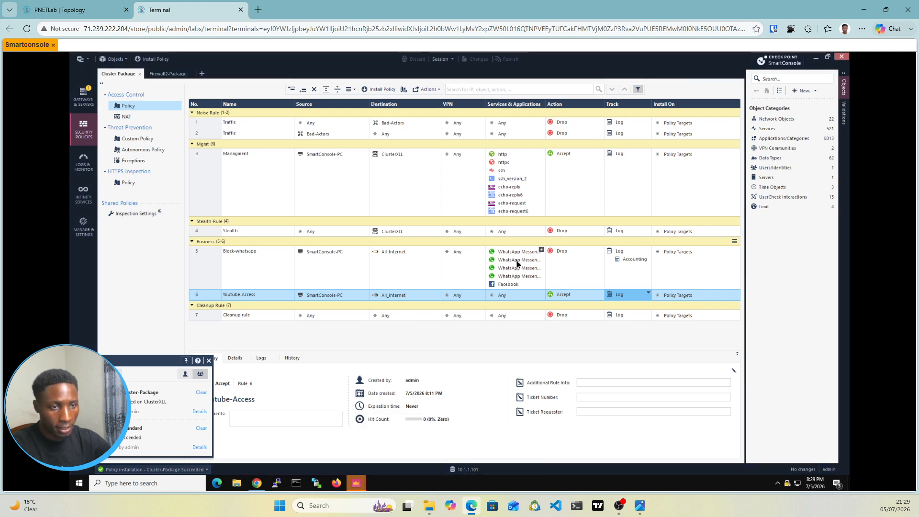
pyautogui.moveTo(541, 252)
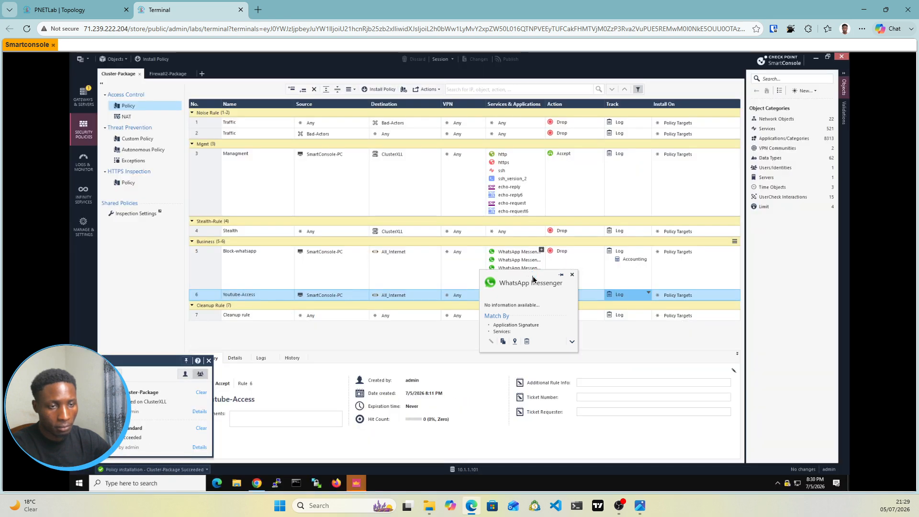
pyautogui.click(541, 249)
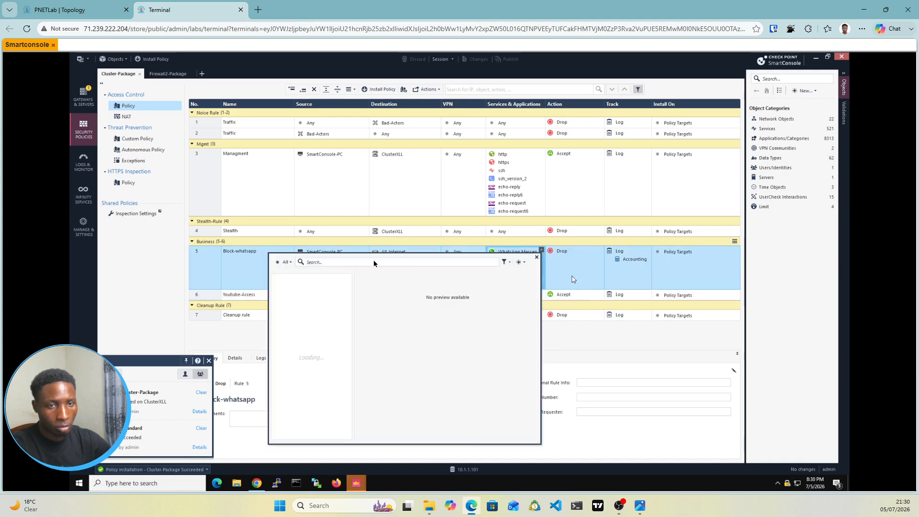
pyautogui.click(354, 262)
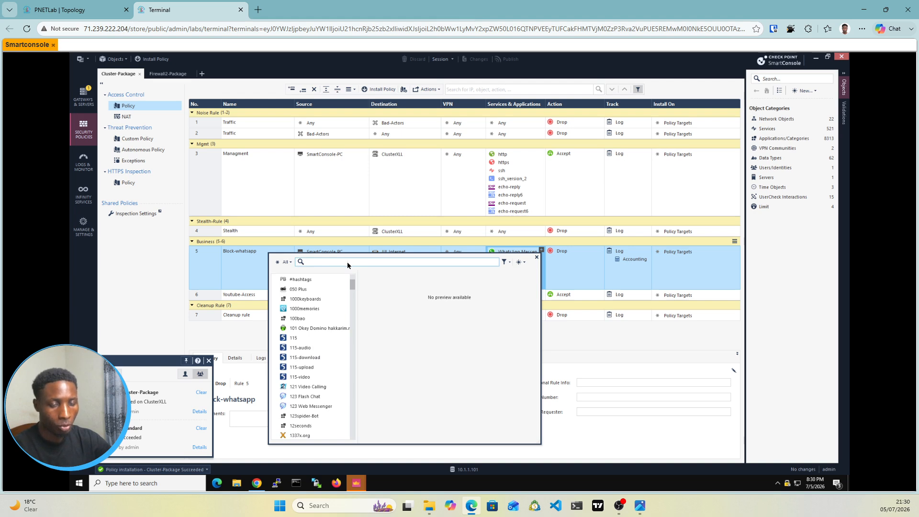
pyautogui.write('qui')
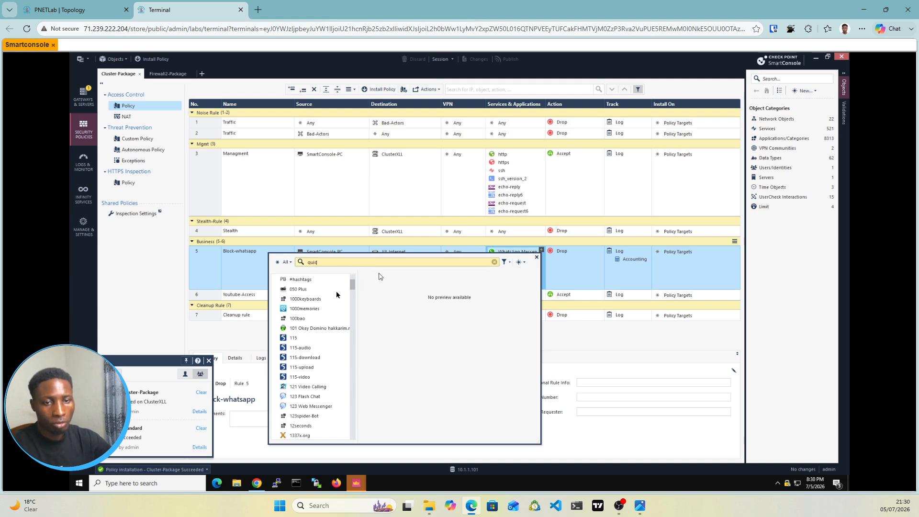
pyautogui.write('c')
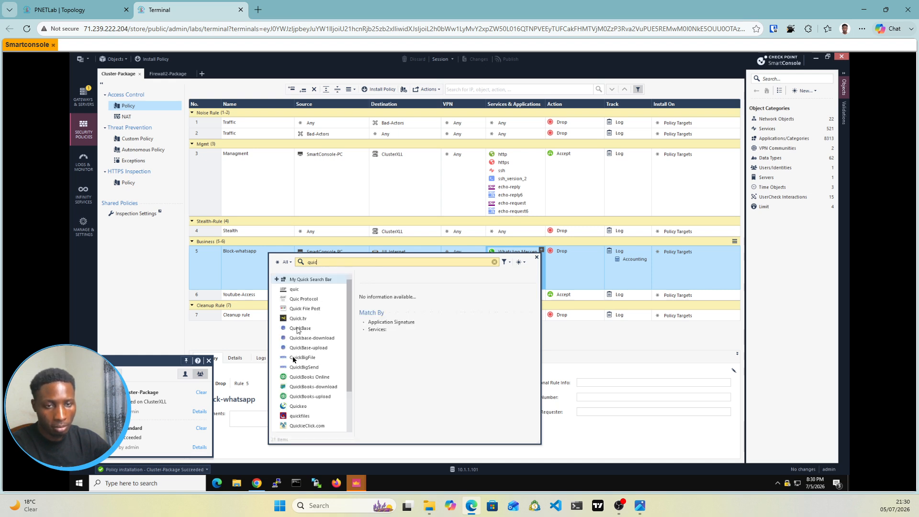
pyautogui.click(277, 289)
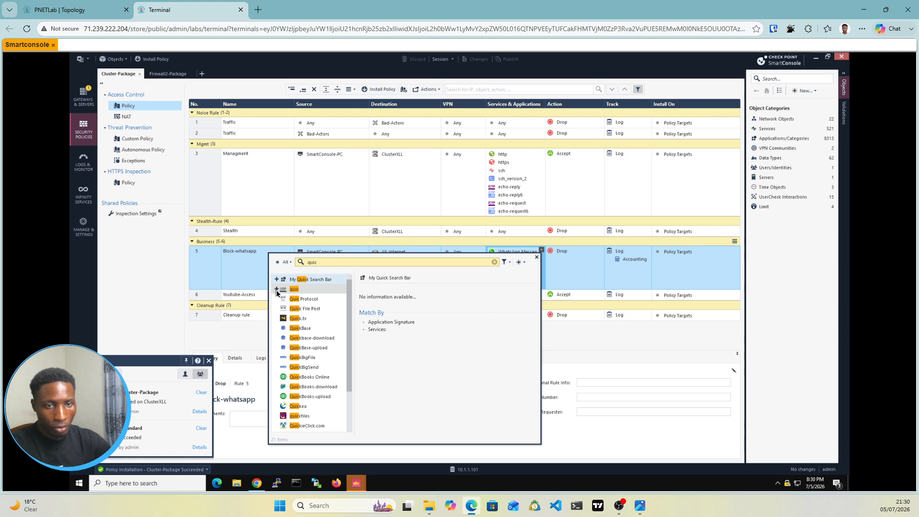
pyautogui.click(536, 258)
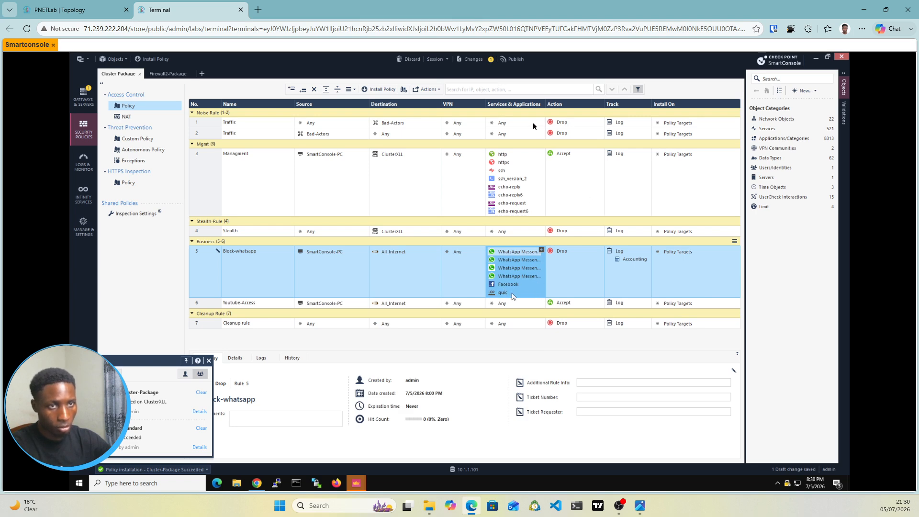
# Step: Publish the quic rule change and install the Cluster-Package Access Control policy on ClusterXLL
pyautogui.click(376, 94)
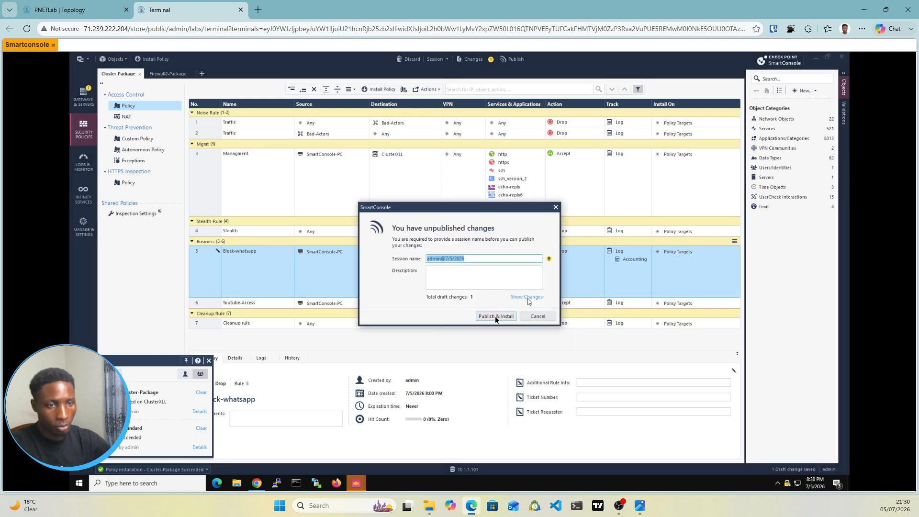
pyautogui.click(491, 317)
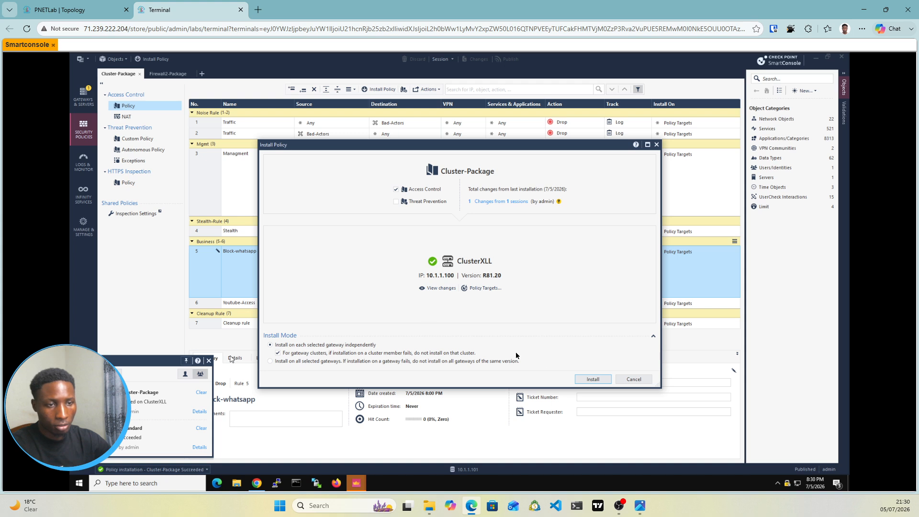
pyautogui.click(592, 378)
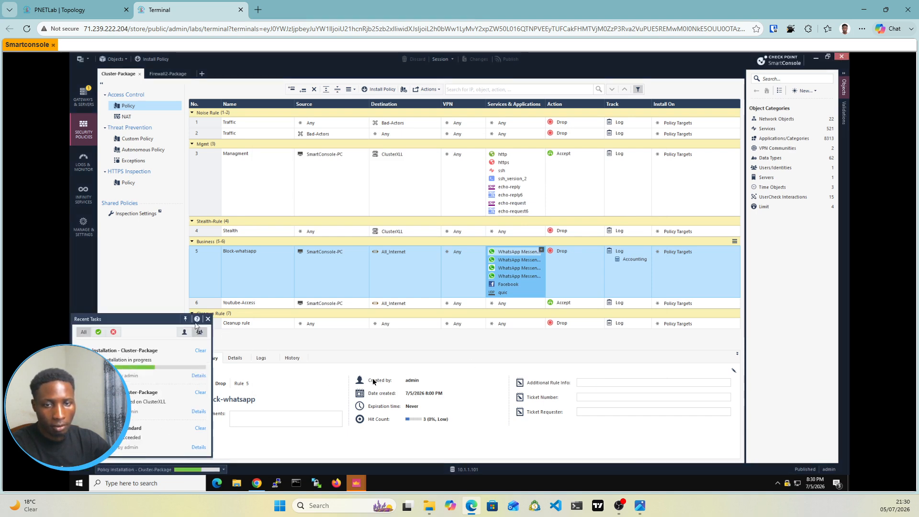
# Step: Review the latest Cluster-Package installation task's details for the status on each cluster member
pyautogui.click(250, 356)
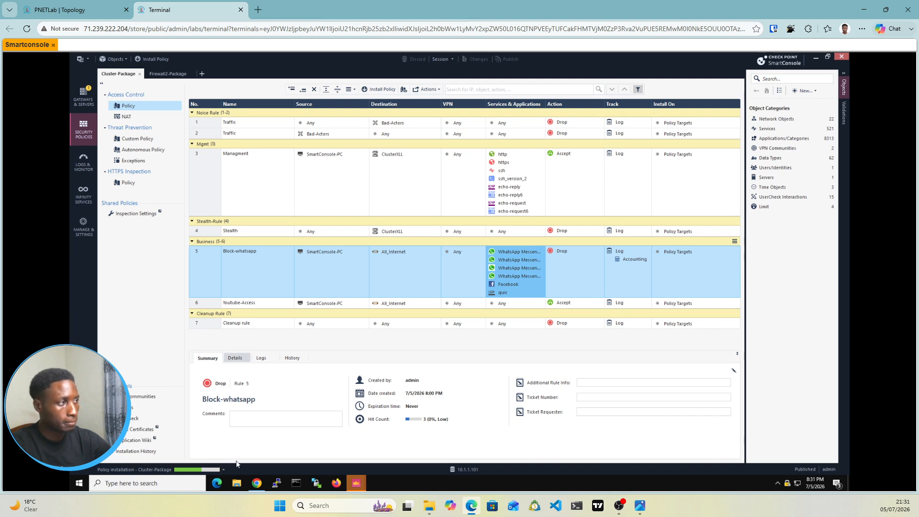
pyautogui.click(224, 469)
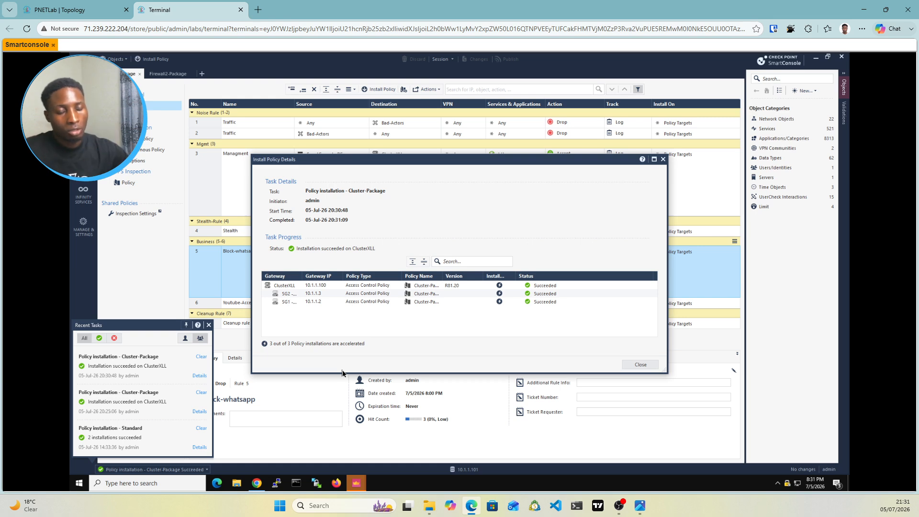
pyautogui.click(662, 159)
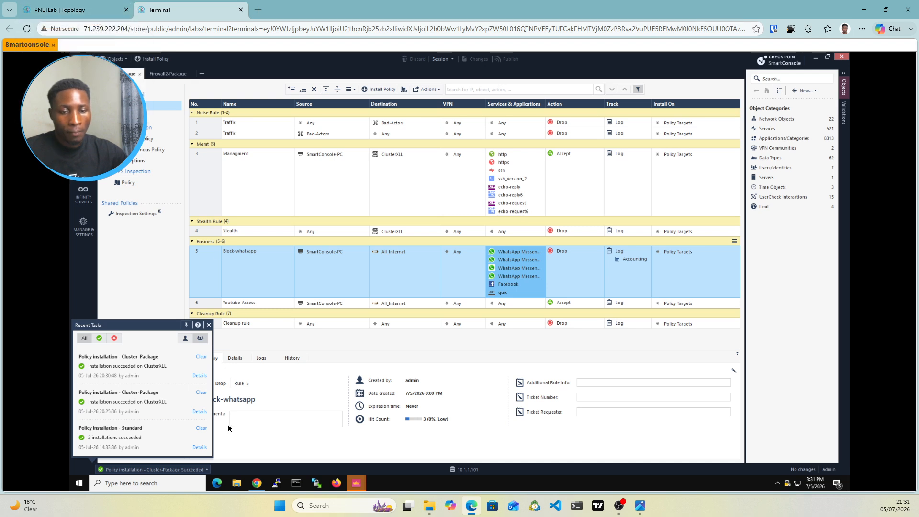
# Step: Switch to Chrome and retest access to WhatsApp Web and the Facebook login page
pyautogui.click(257, 483)
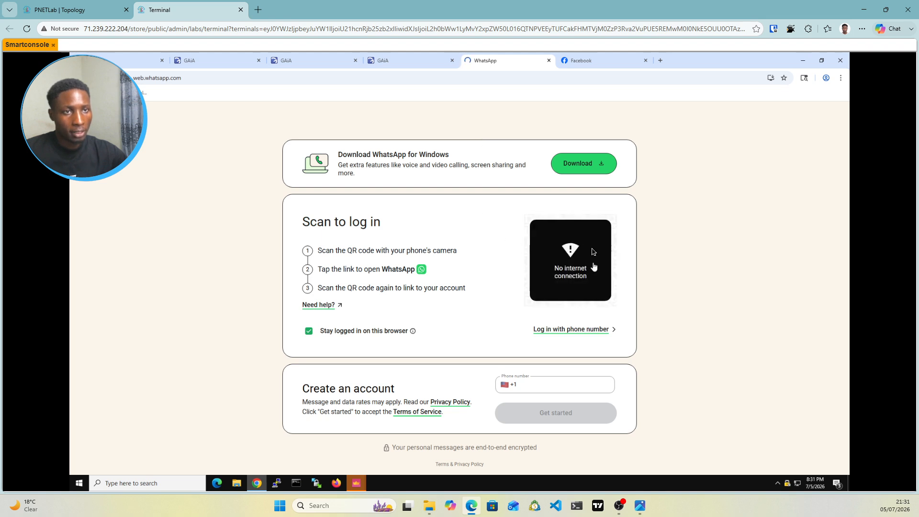
pyautogui.click(584, 64)
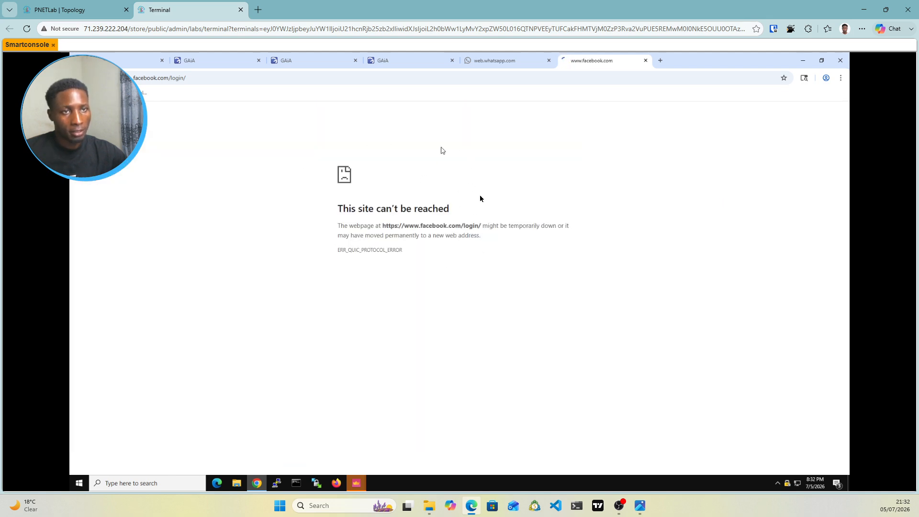
pyautogui.click(503, 62)
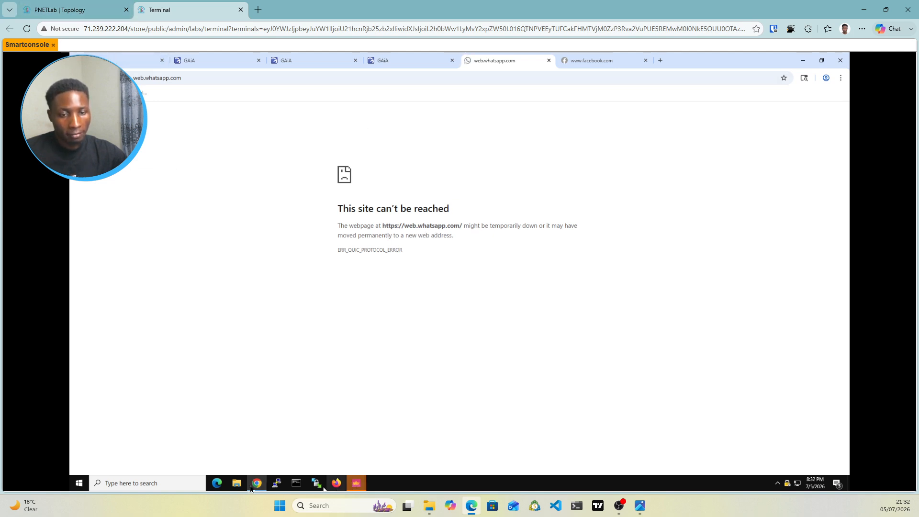
# Step: Return to SmartConsole and review the WhatsApp, Facebook and quic entries in the Block-whatsapp rule
pyautogui.click(356, 486)
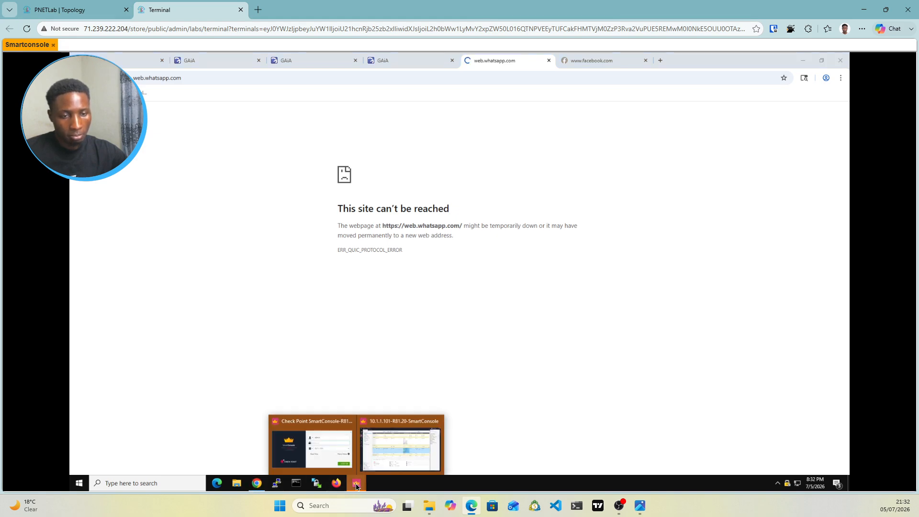
pyautogui.click(381, 455)
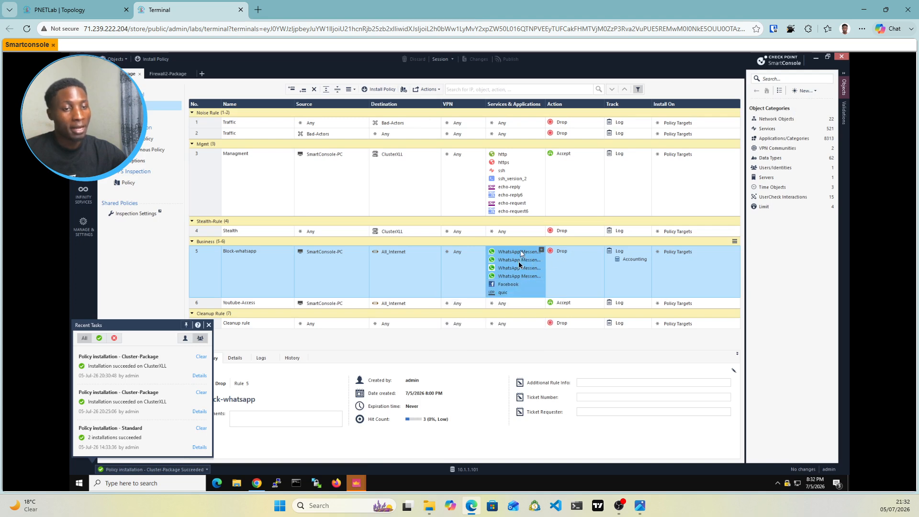
pyautogui.moveTo(517, 267)
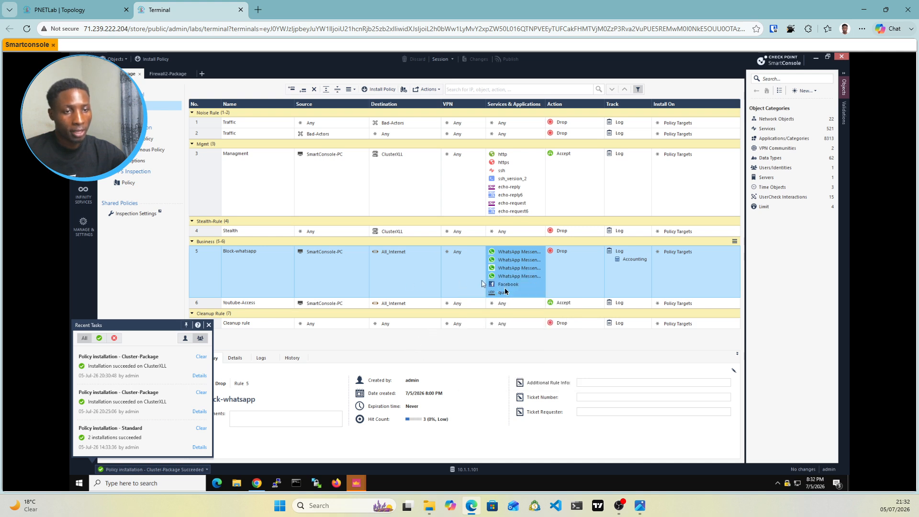
pyautogui.moveTo(501, 296)
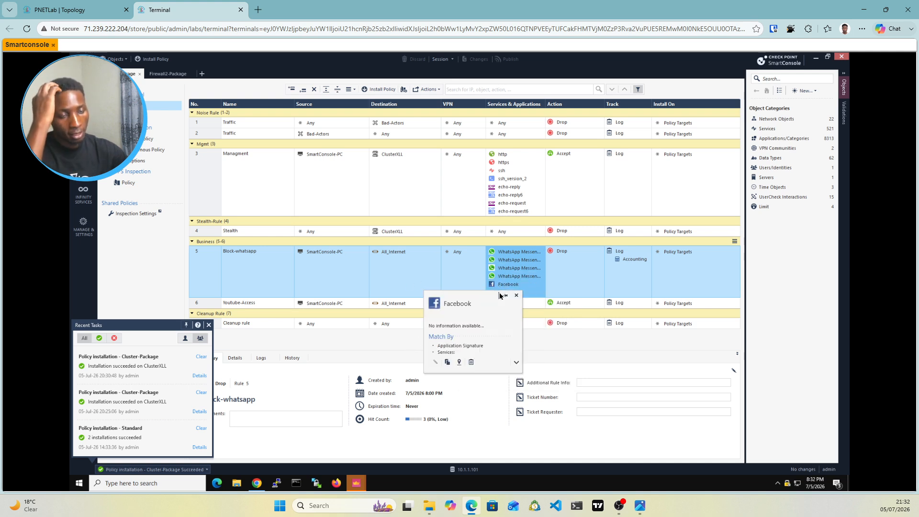